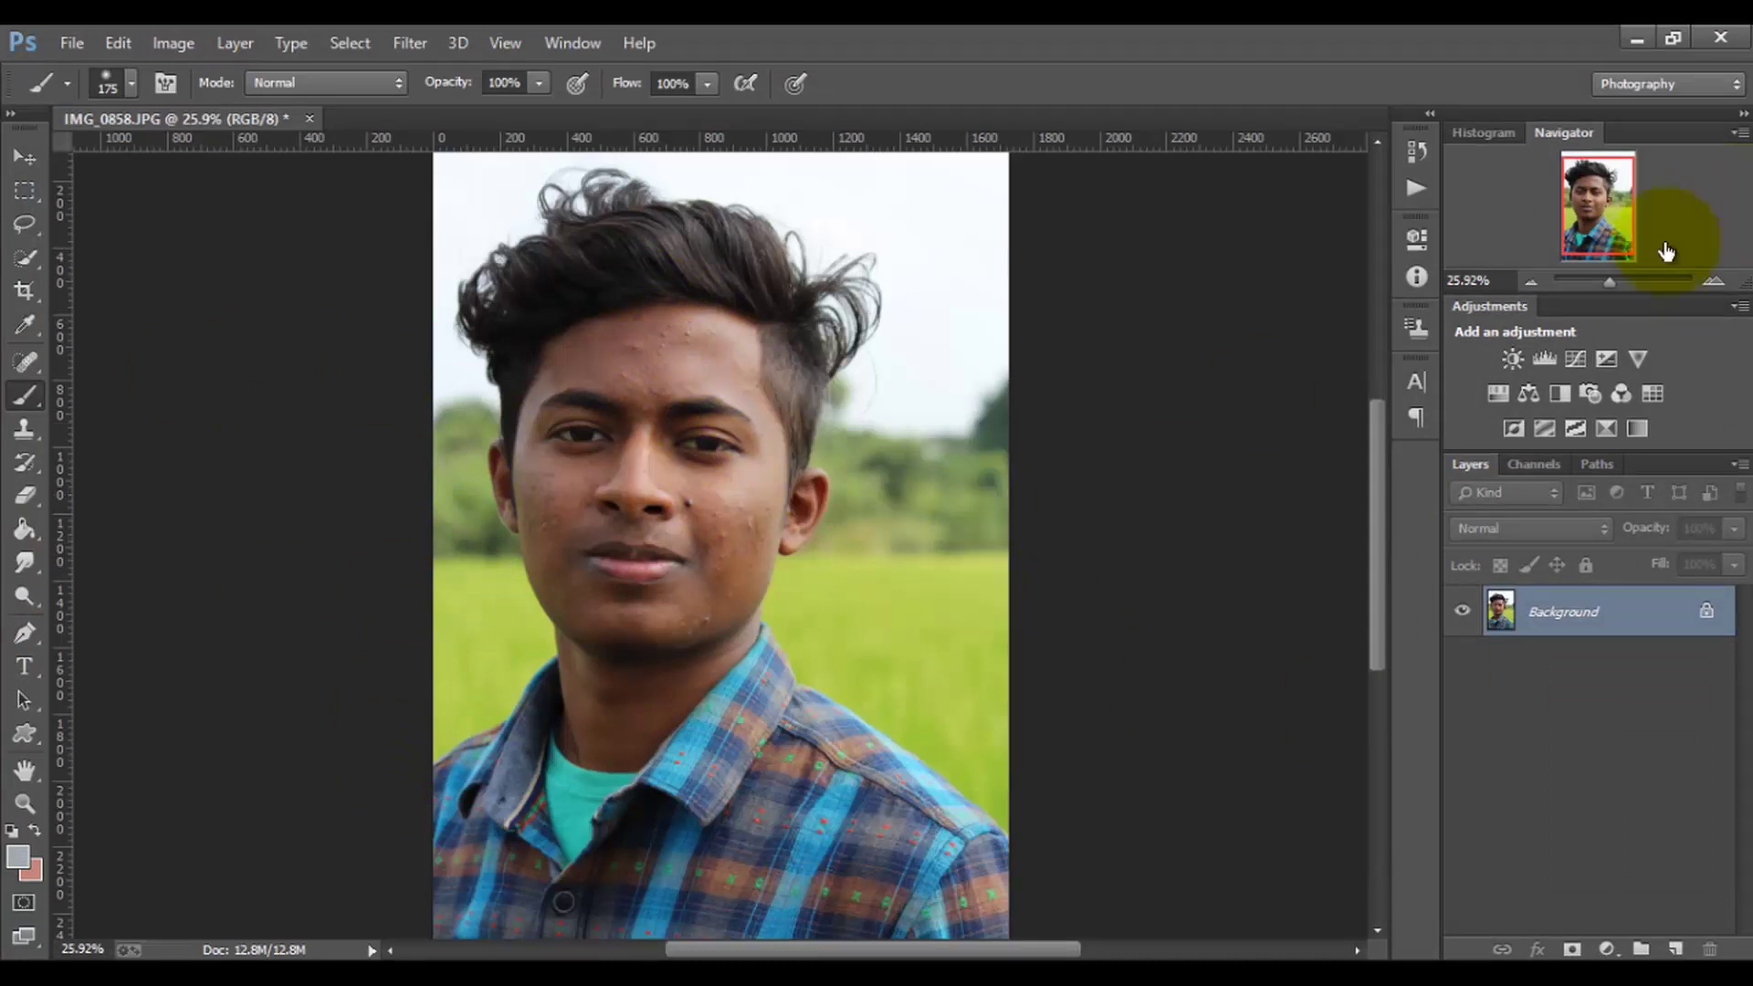
Zoom the portrait to about 70% with the Navigator, framing the forehead and cheeks
click(1619, 278)
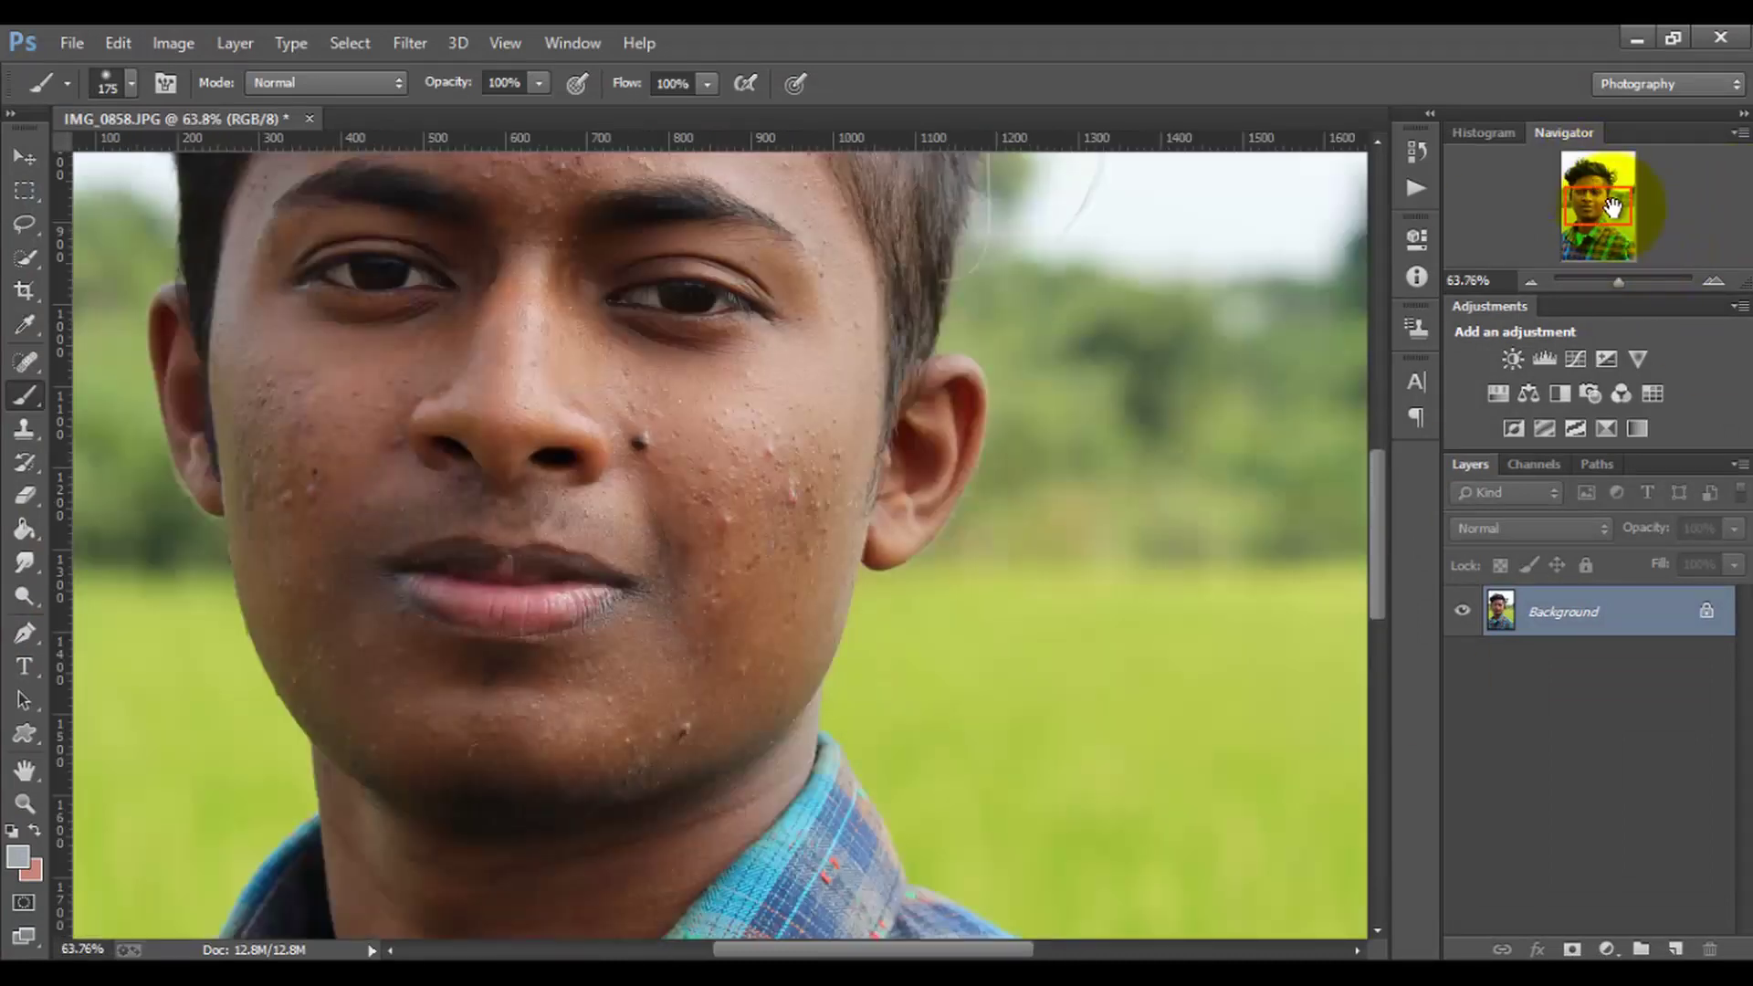
drag(1605, 207, 1605, 193)
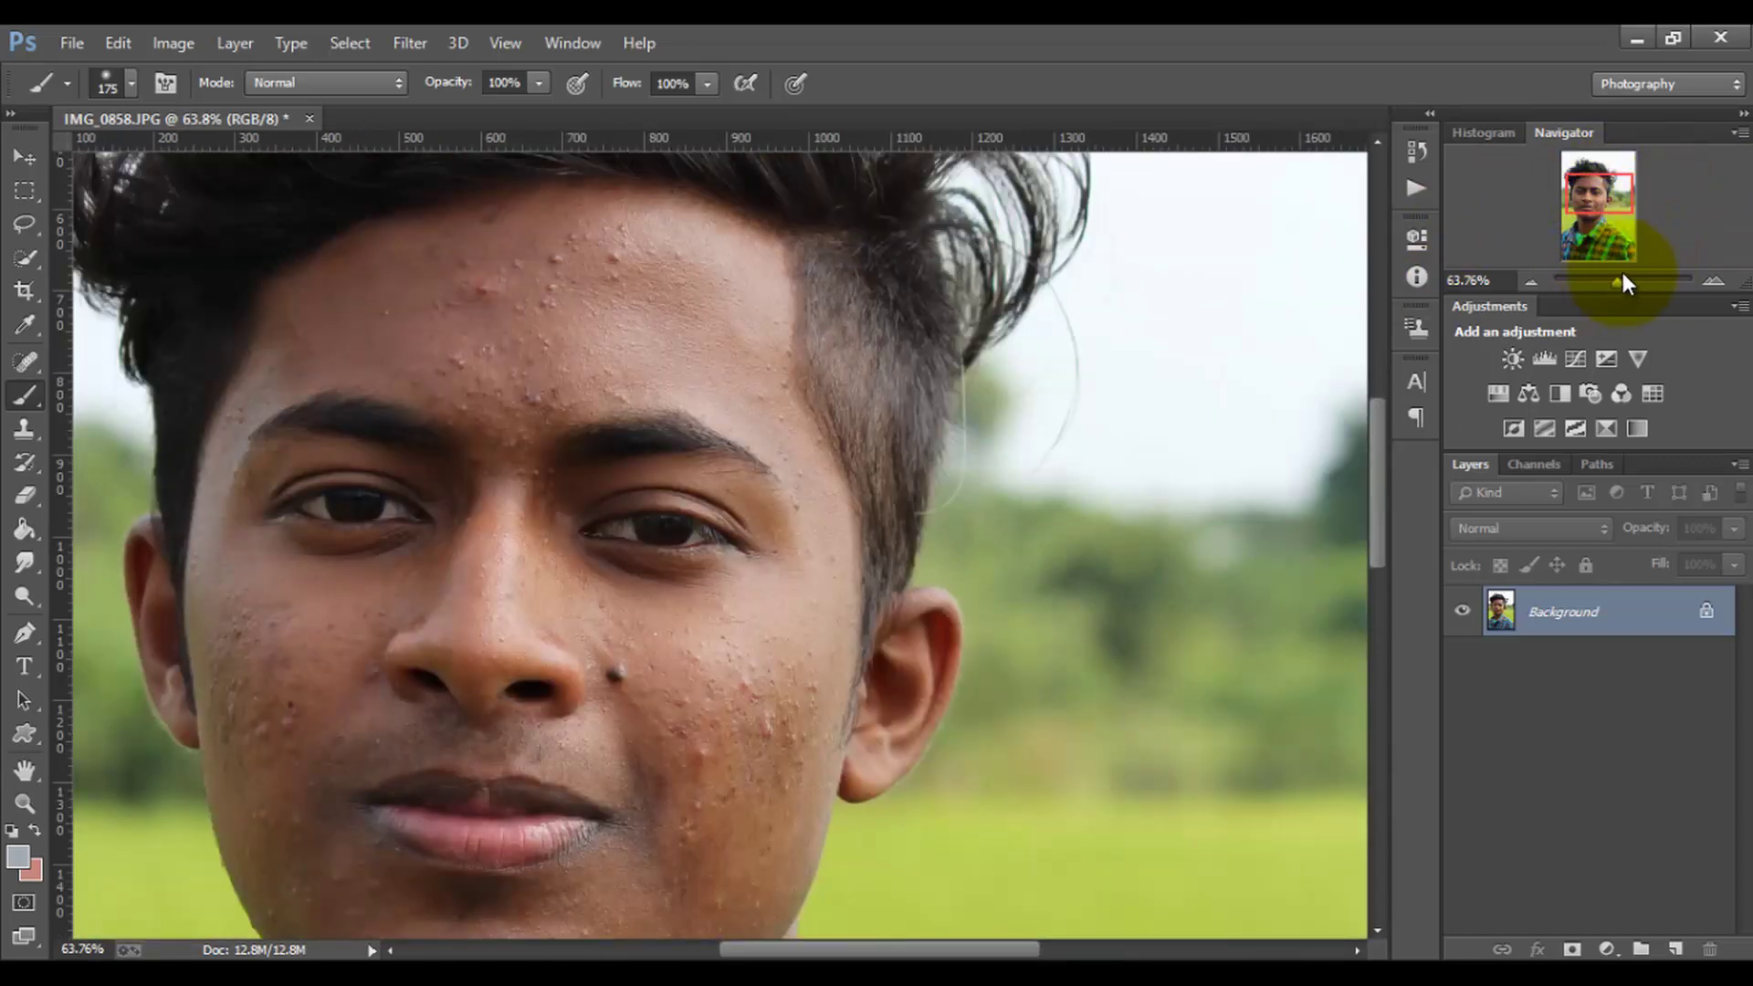
click(1623, 279)
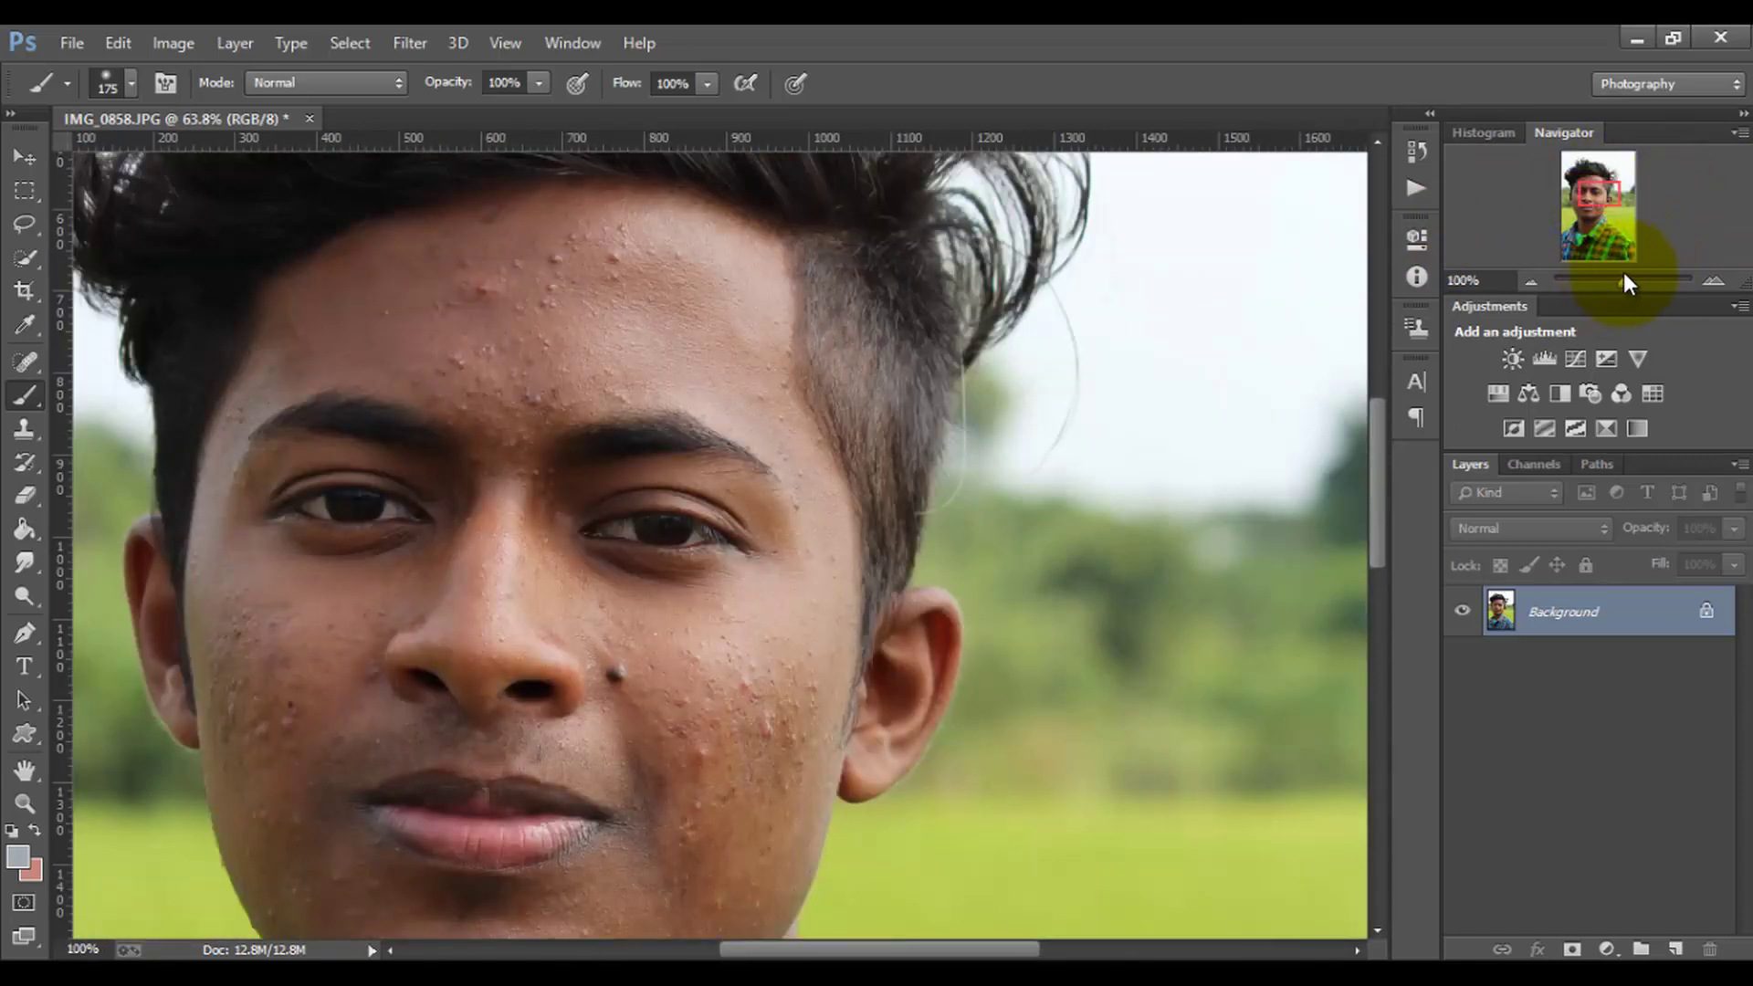
drag(1623, 278, 1619, 279)
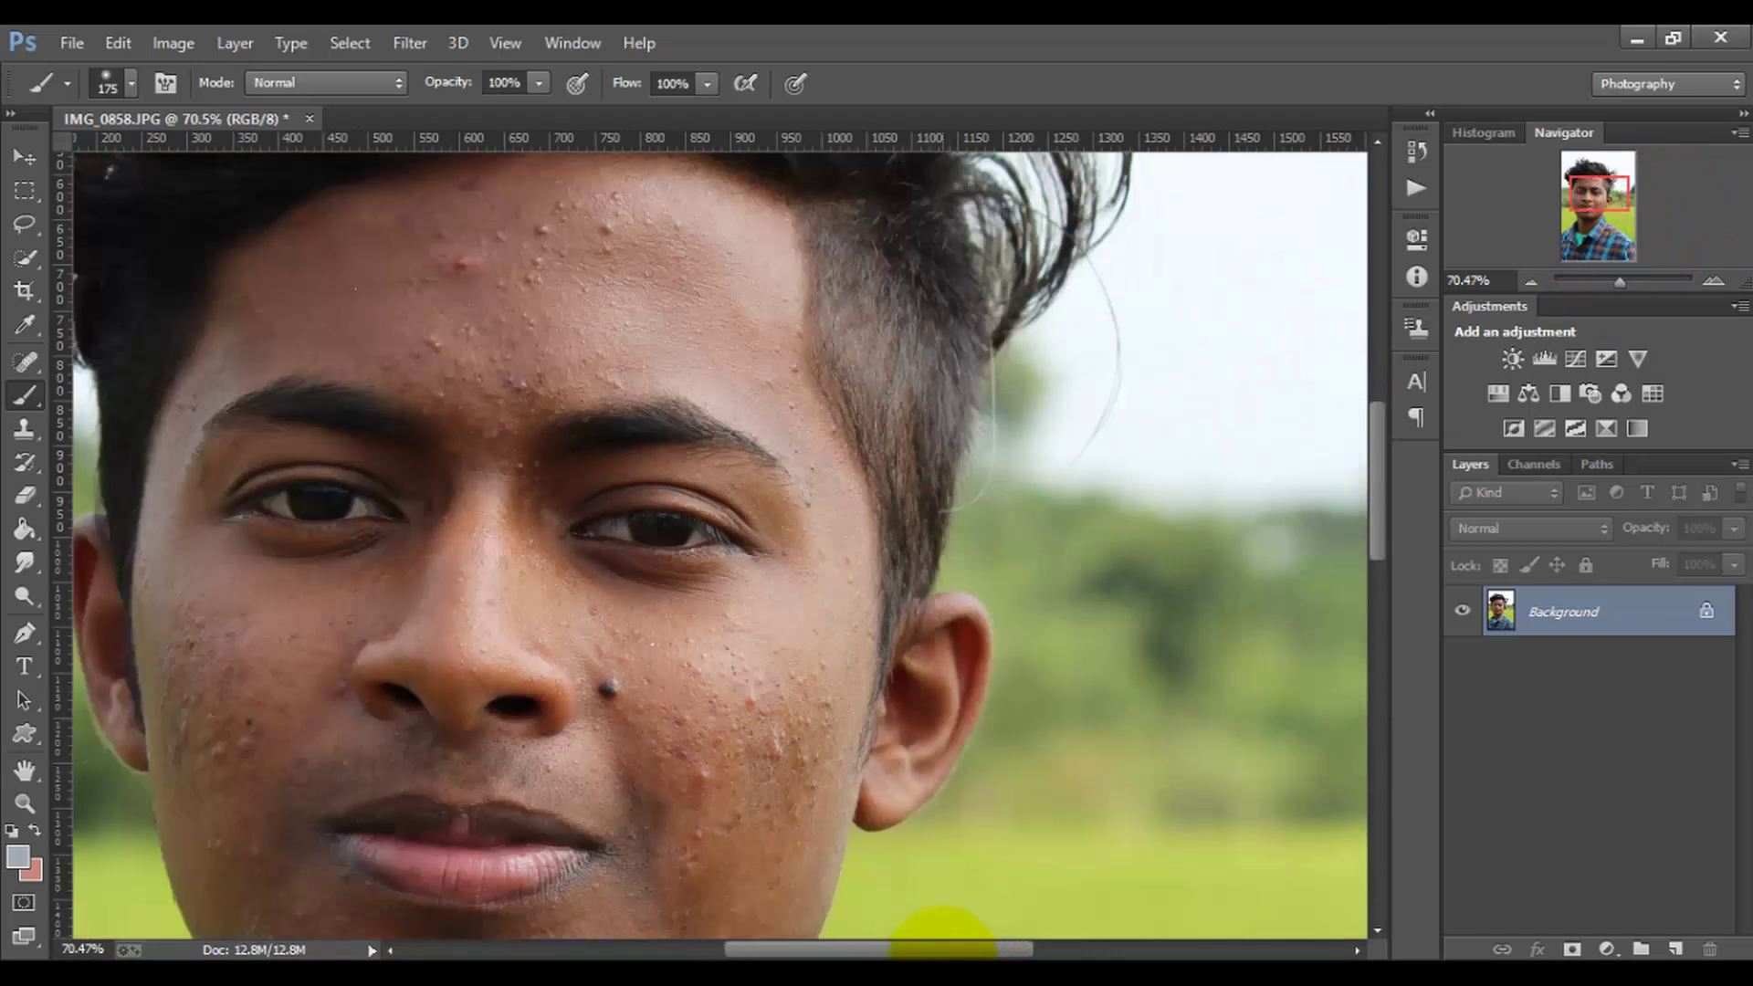
drag(923, 952, 886, 952)
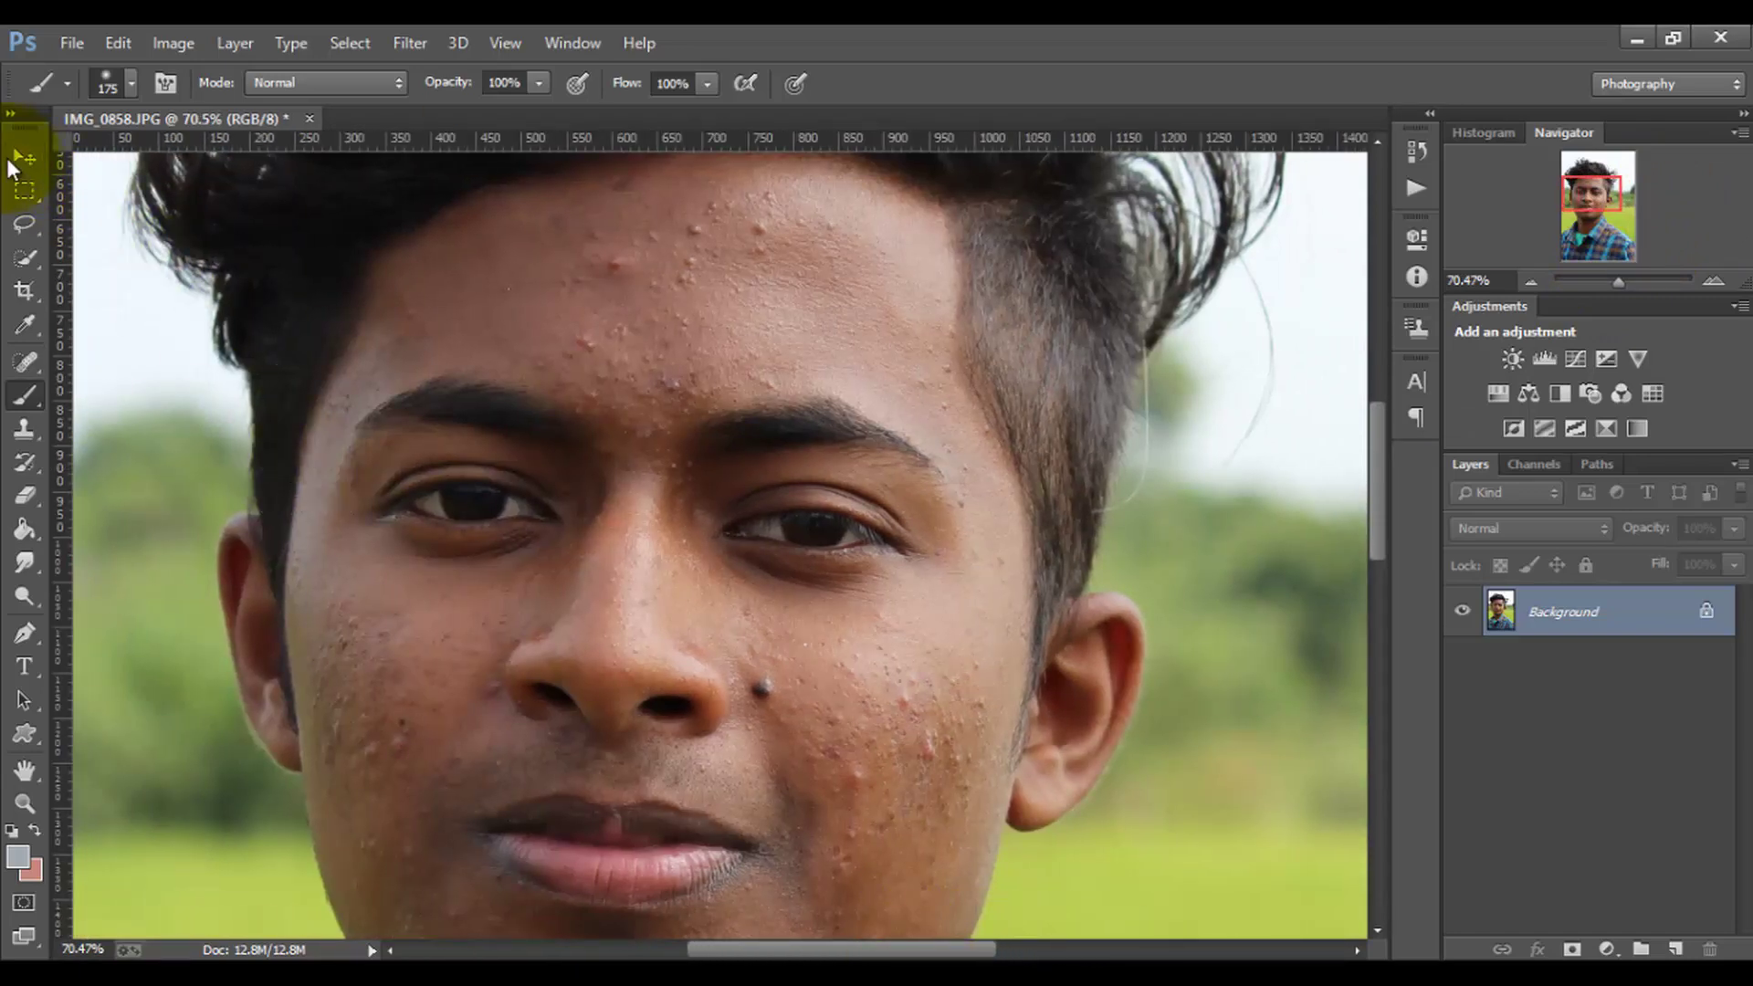
click(11, 161)
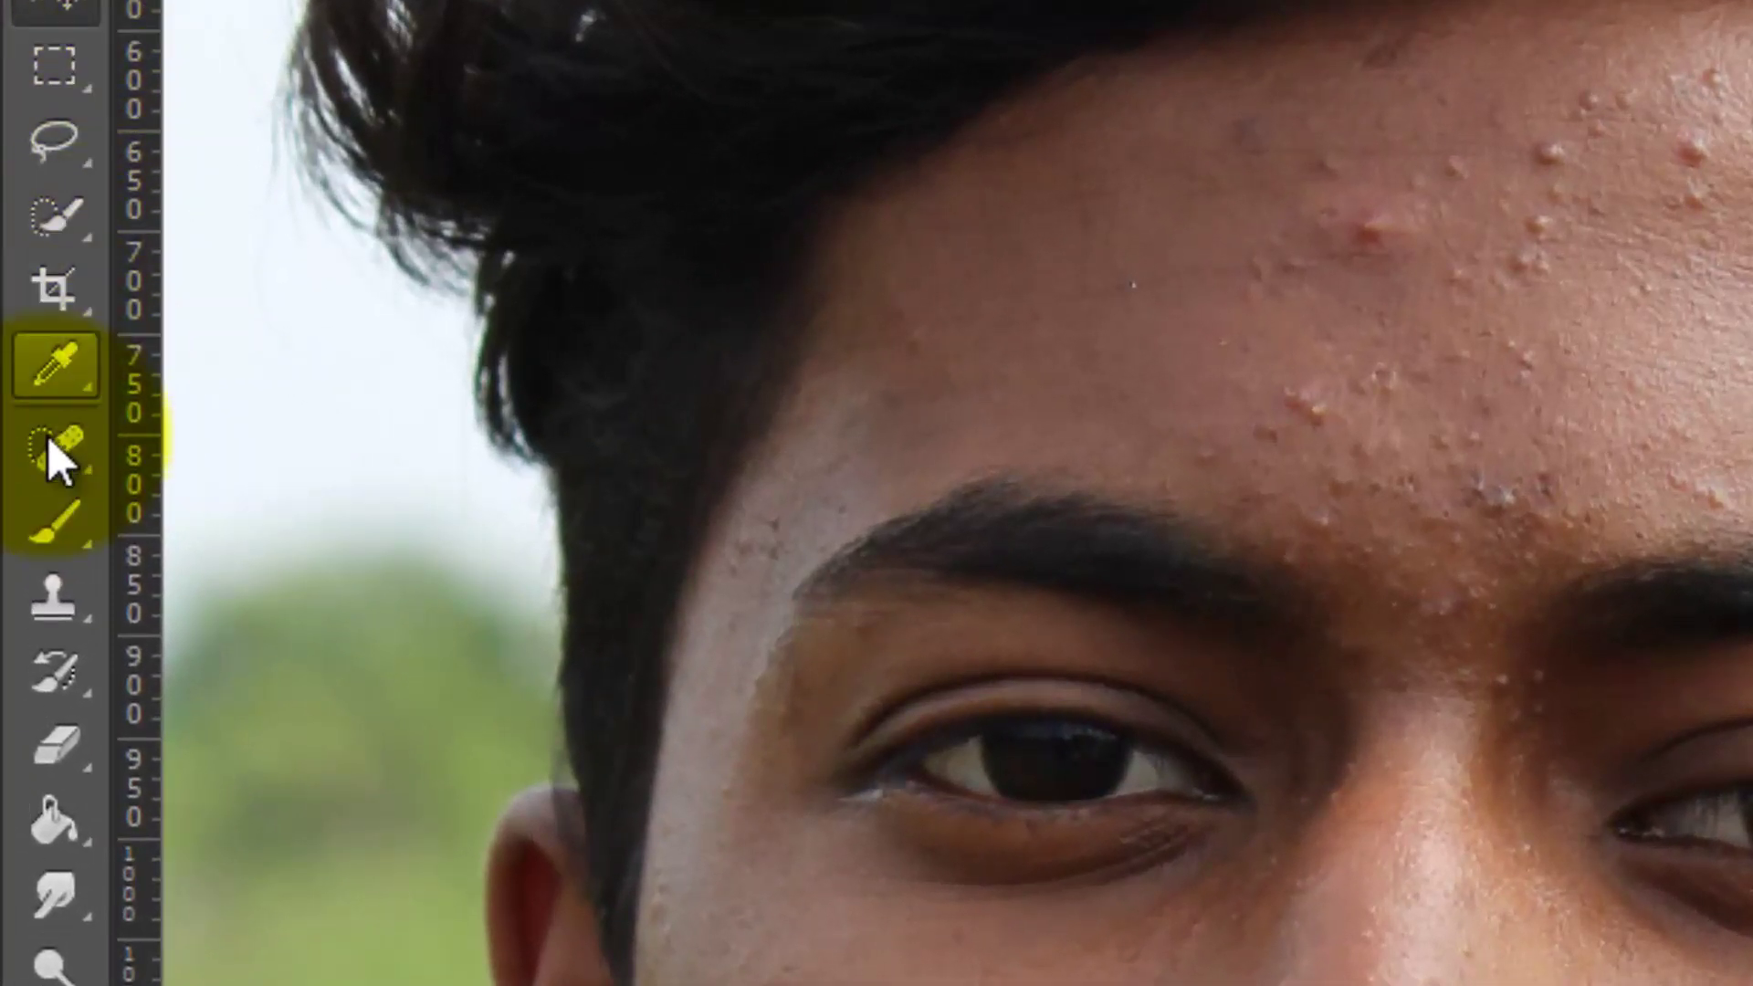
click(48, 439)
Choose the Spot Healing Brush and heal the blemishes across the forehead
right_click(41, 446)
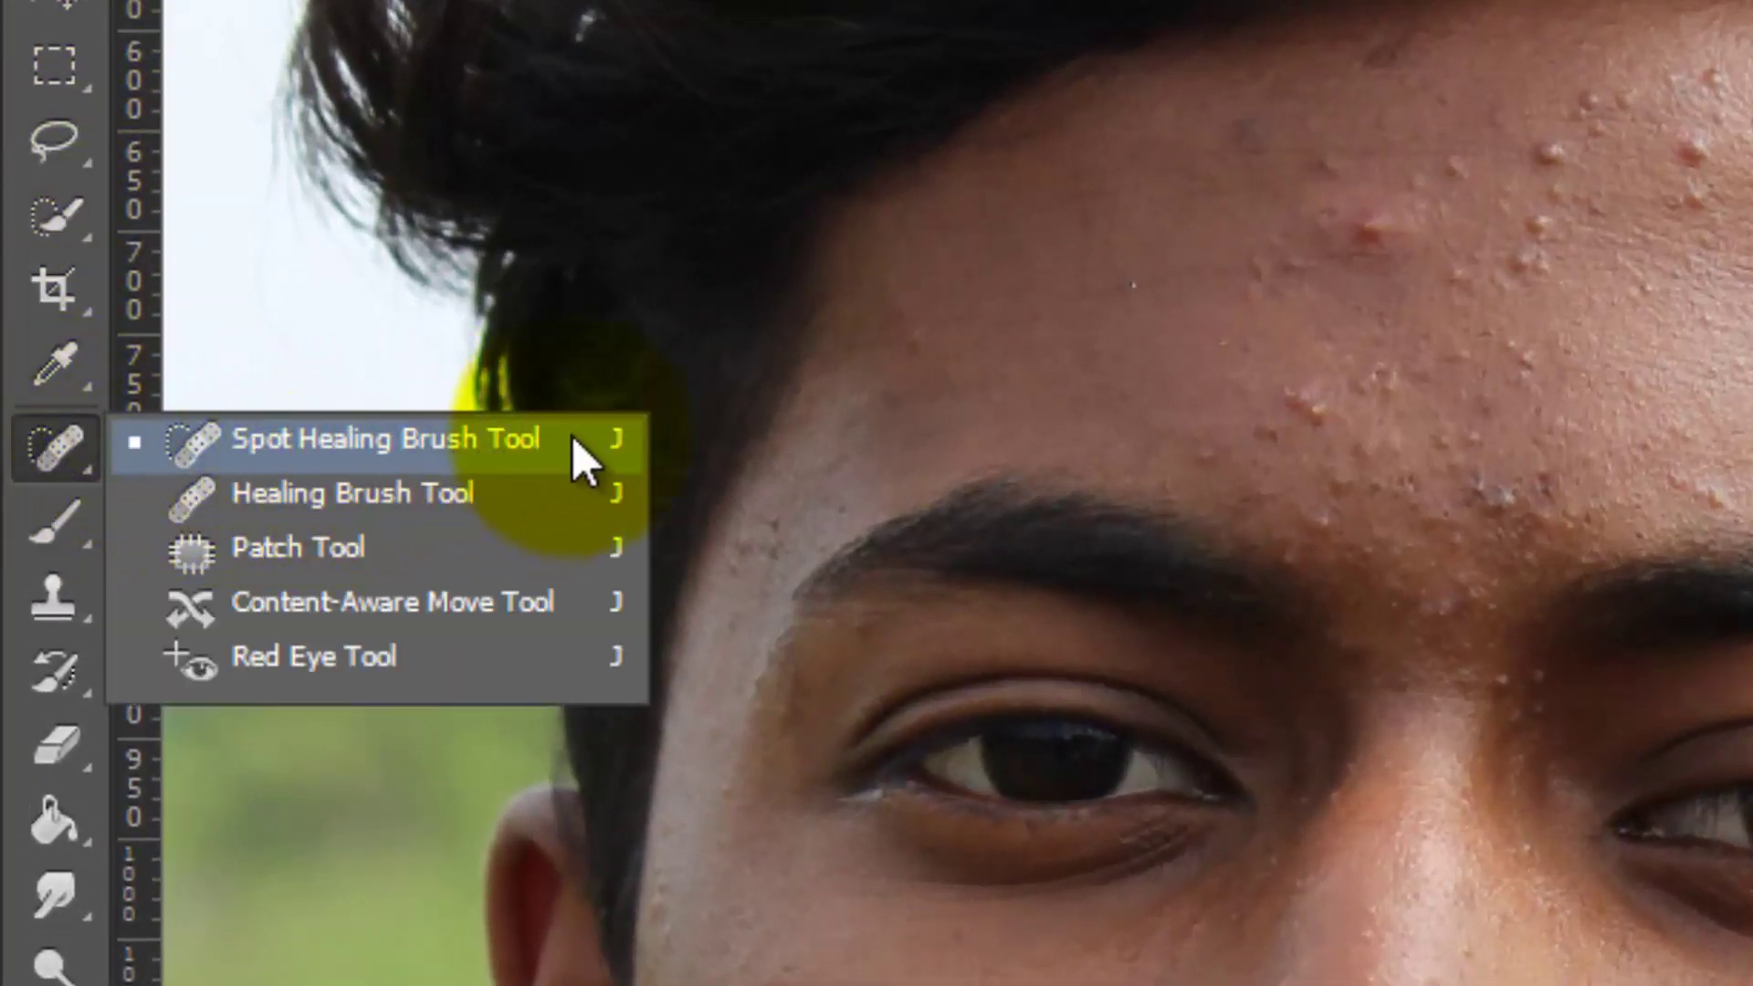
click(471, 440)
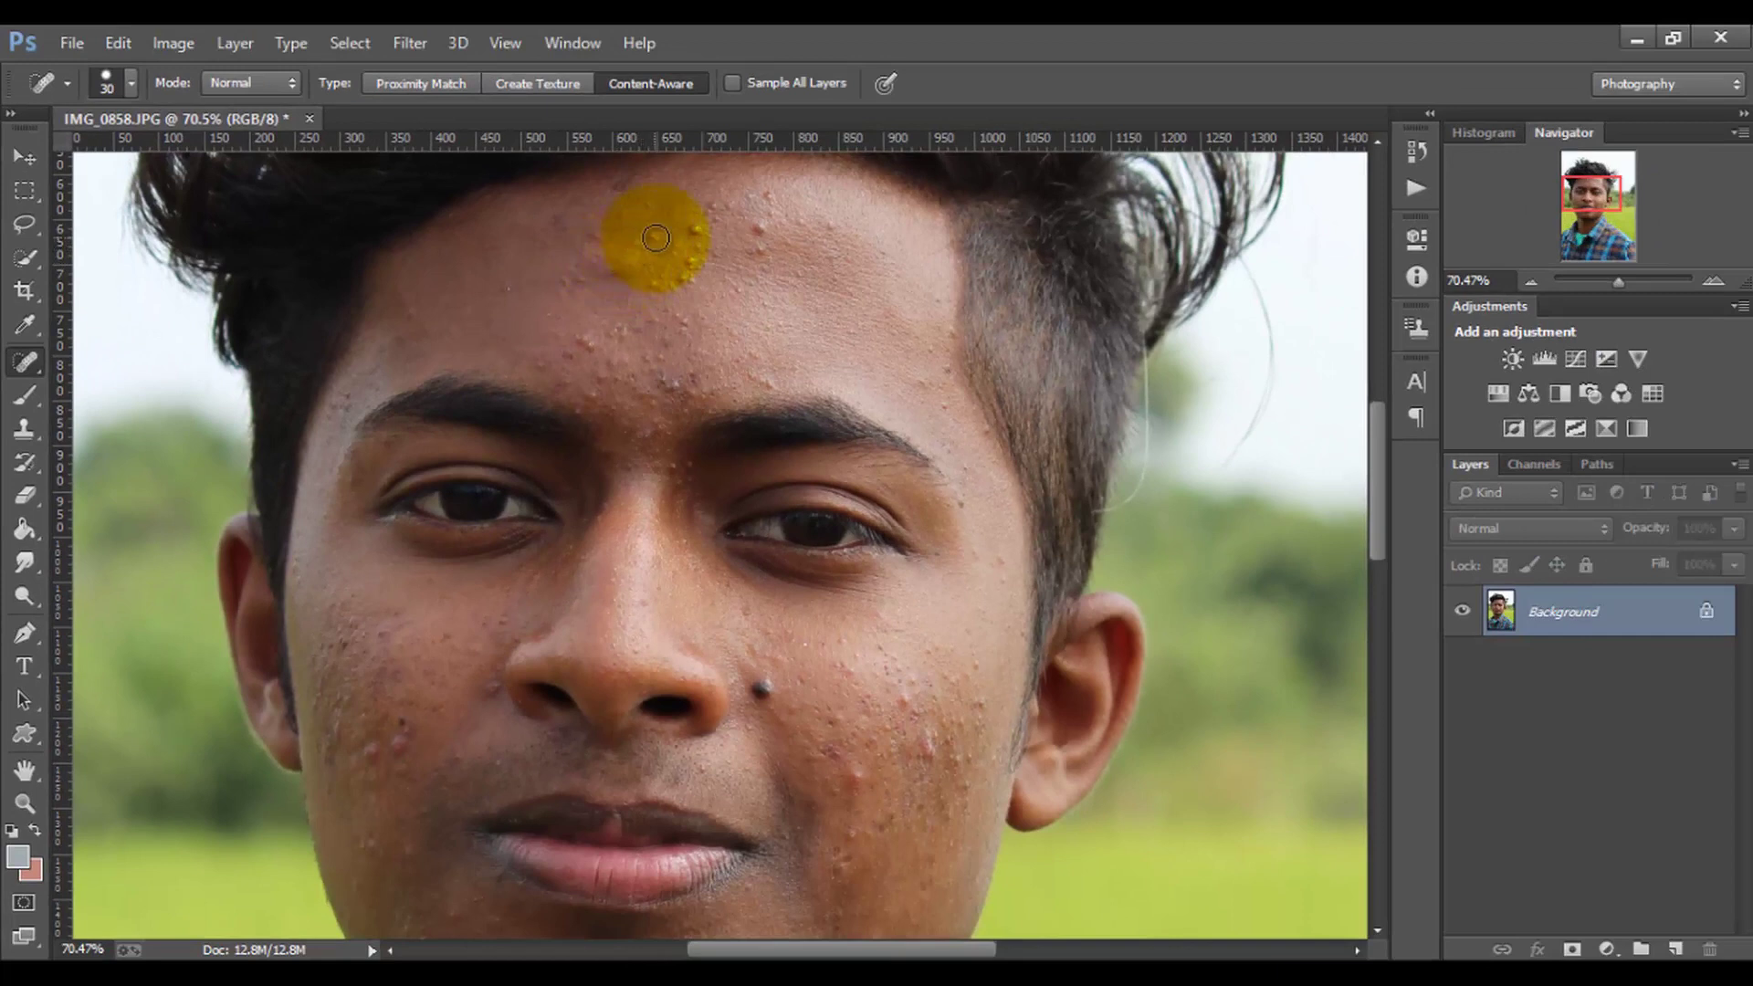
click(694, 229)
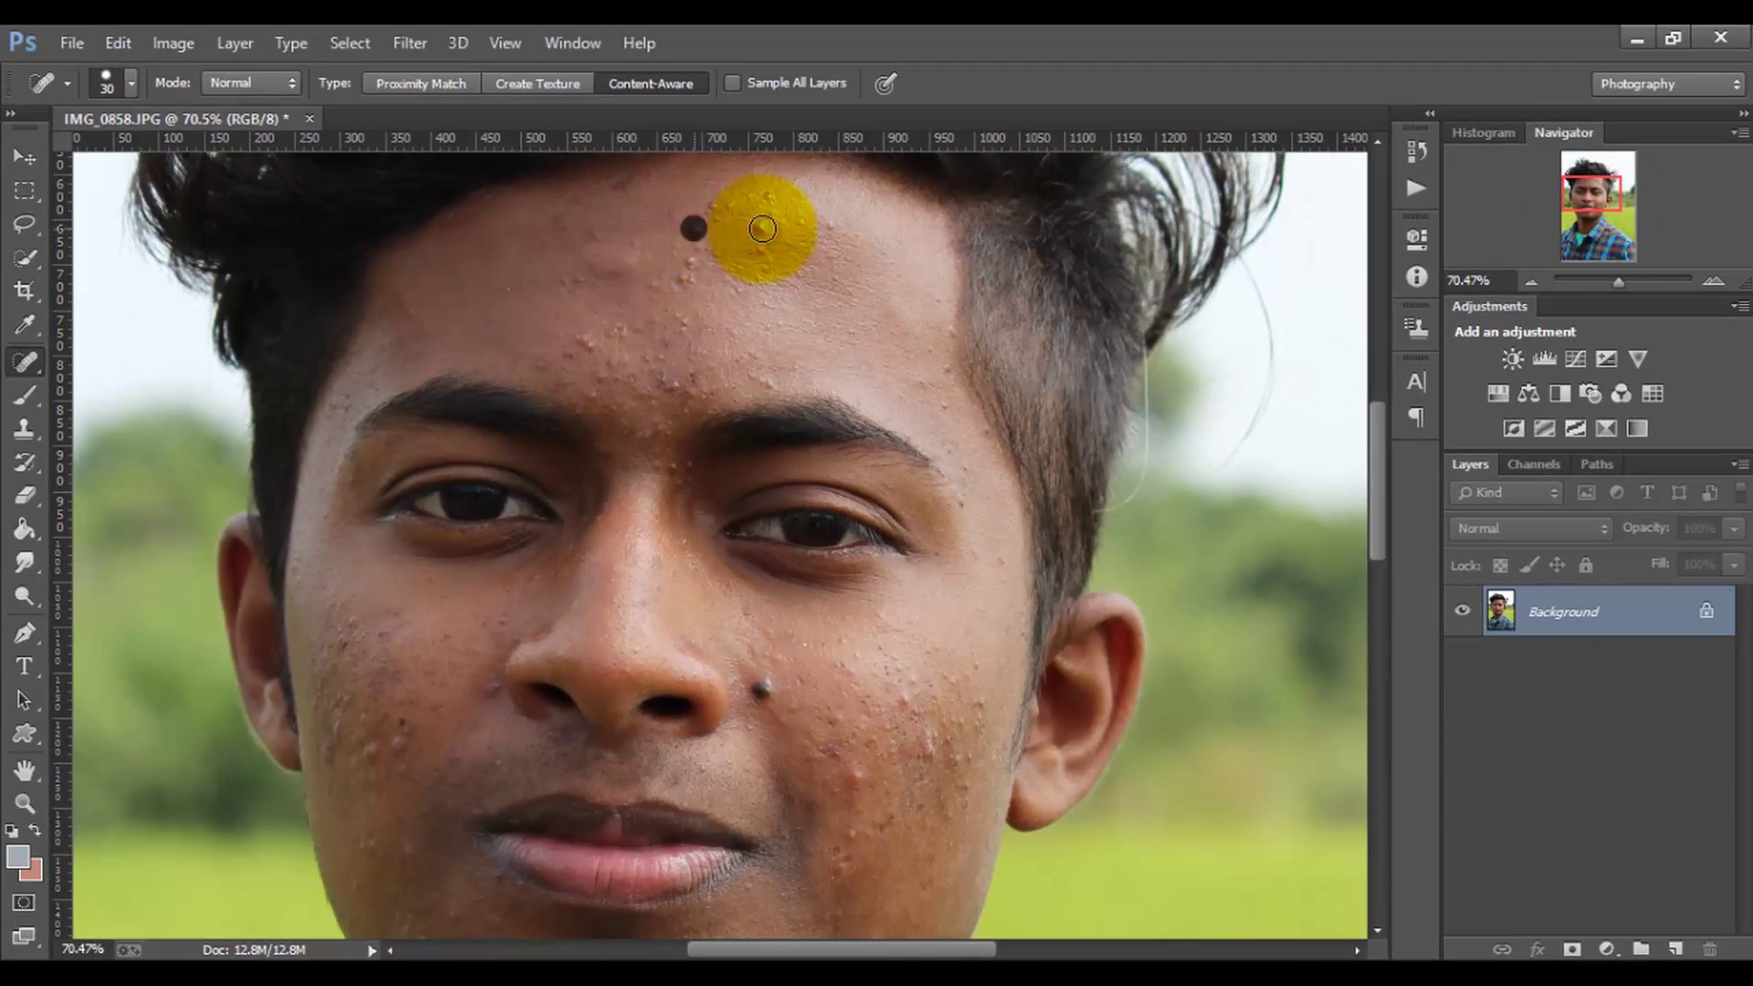
click(761, 236)
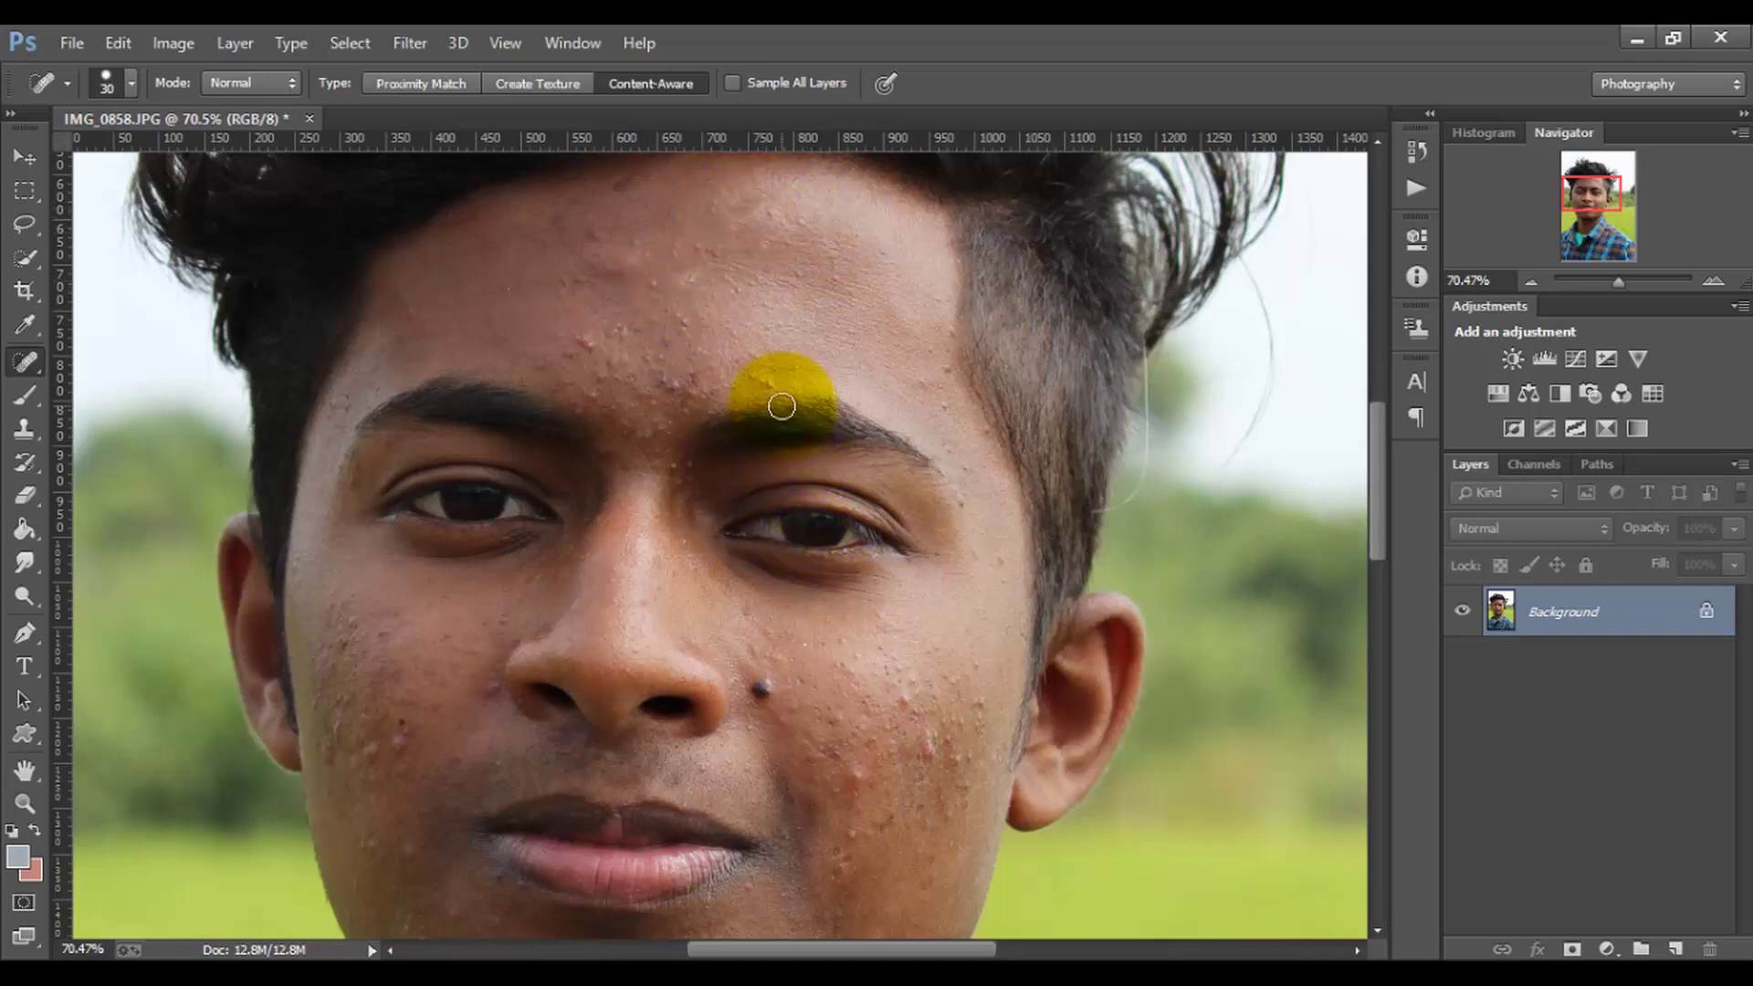
click(769, 382)
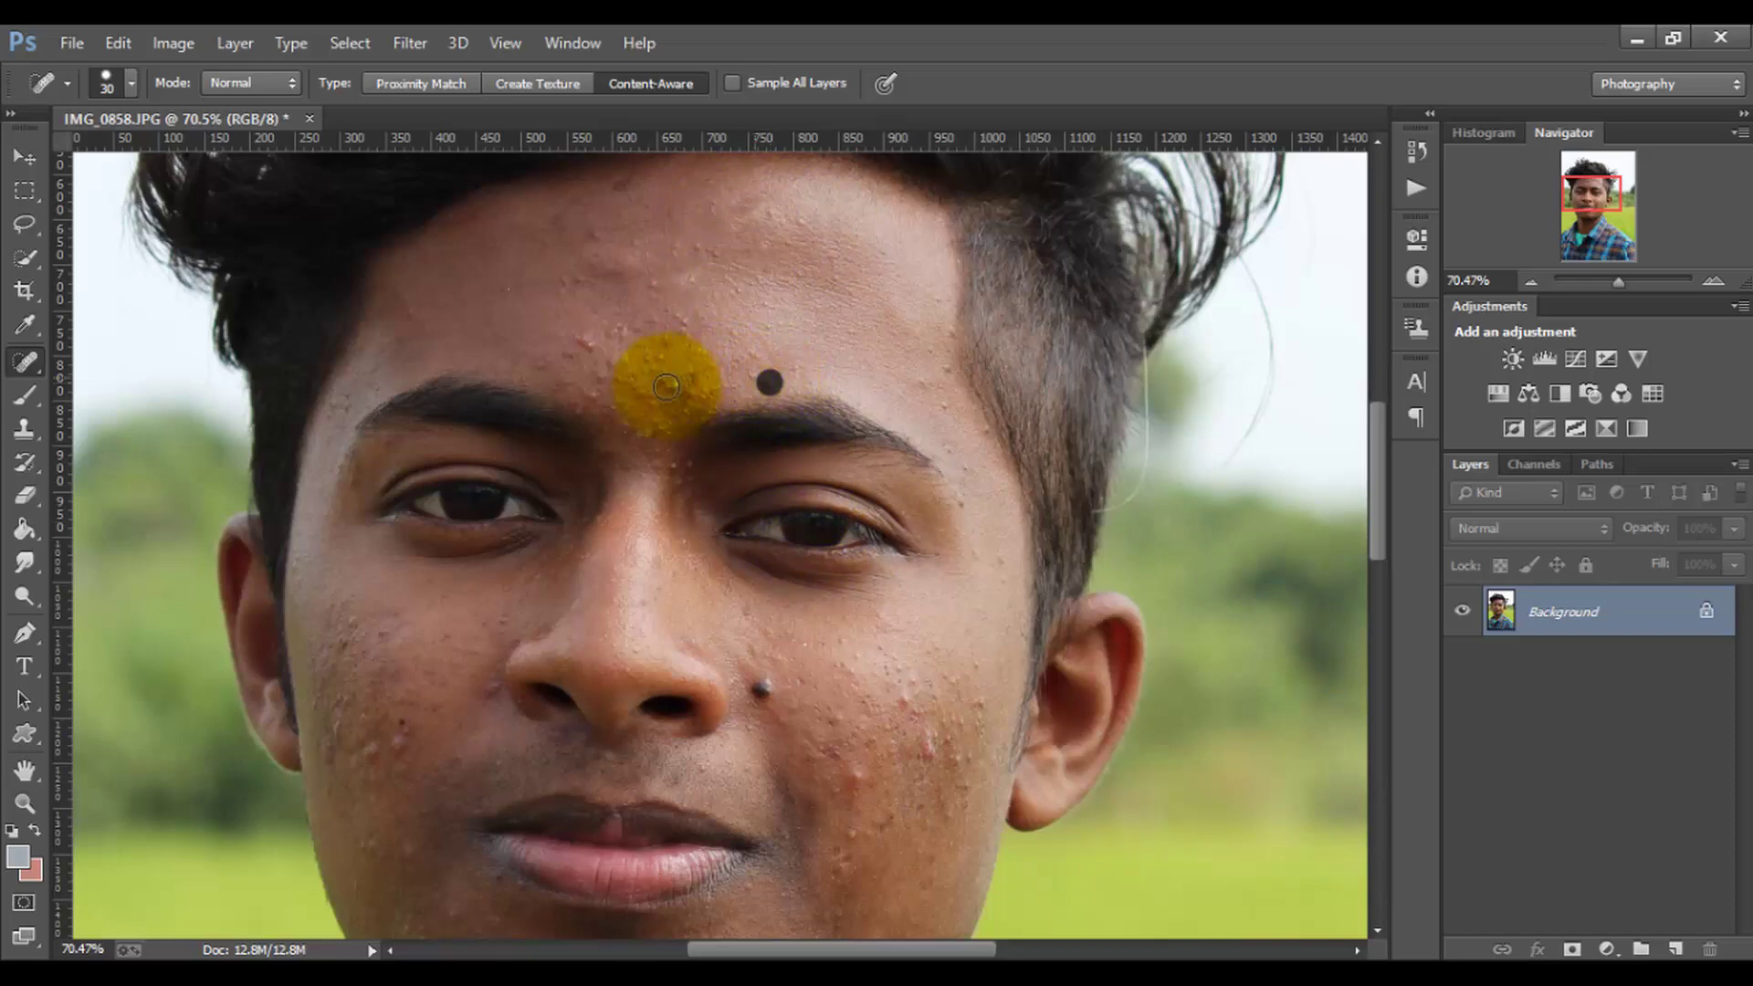
drag(656, 375, 735, 257)
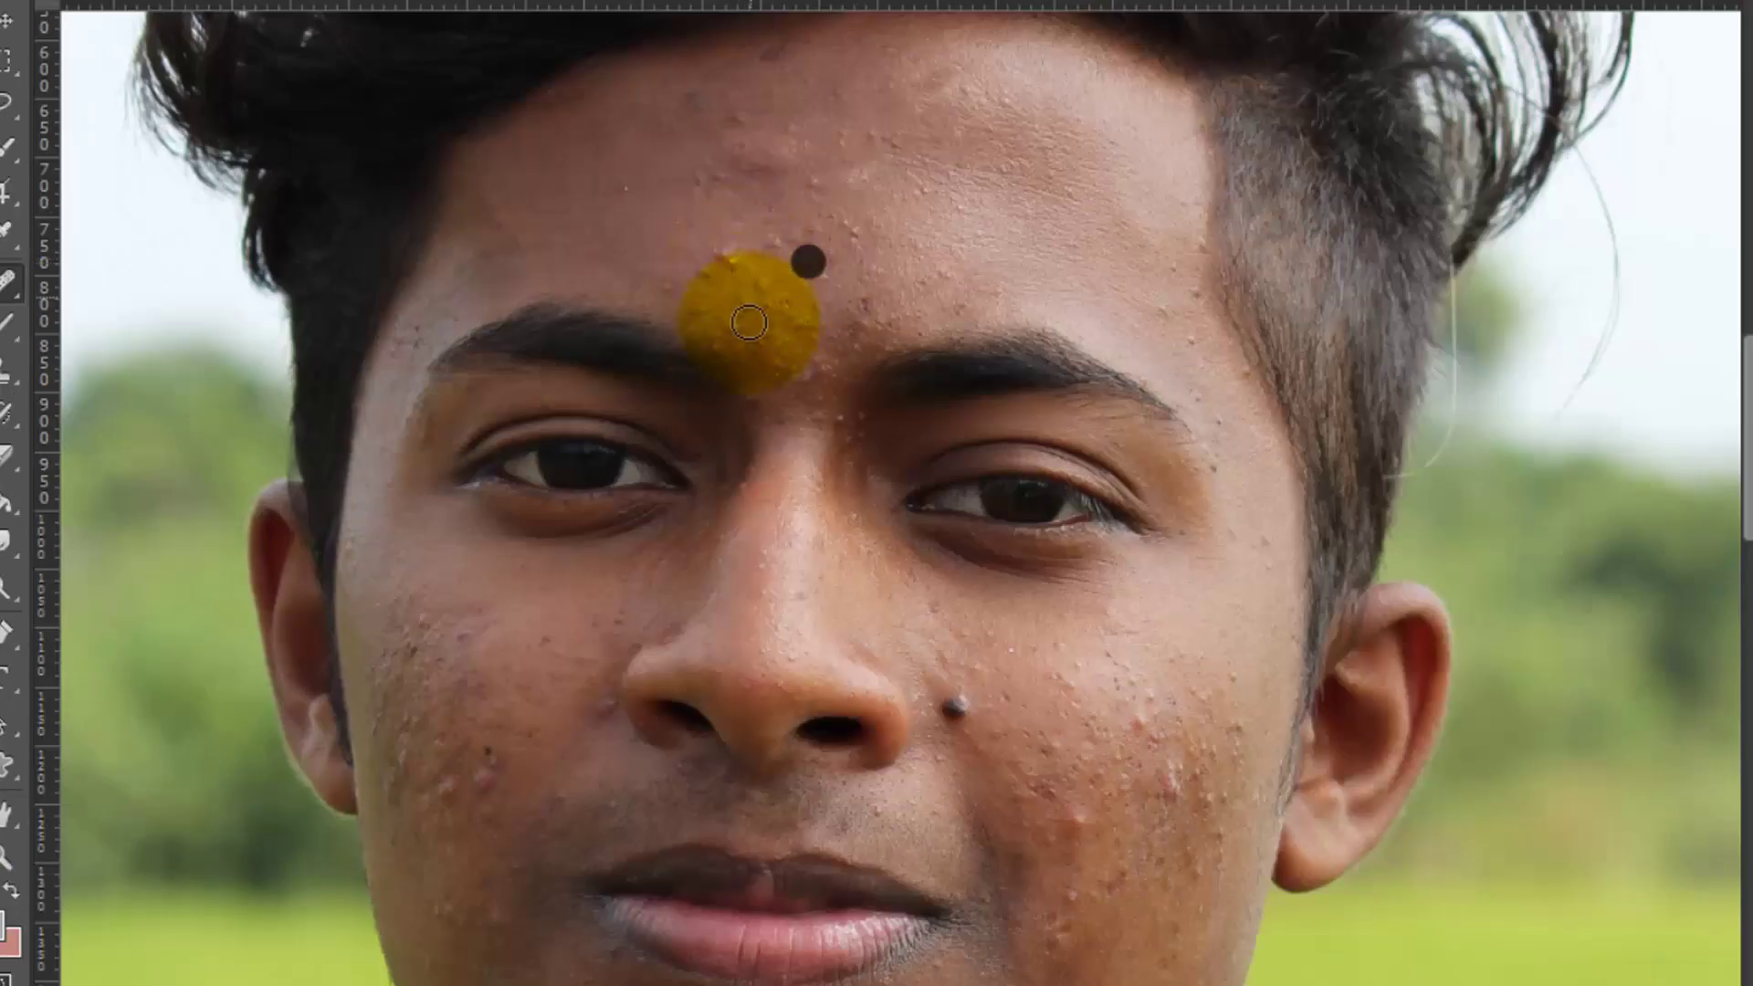
drag(736, 257, 711, 293)
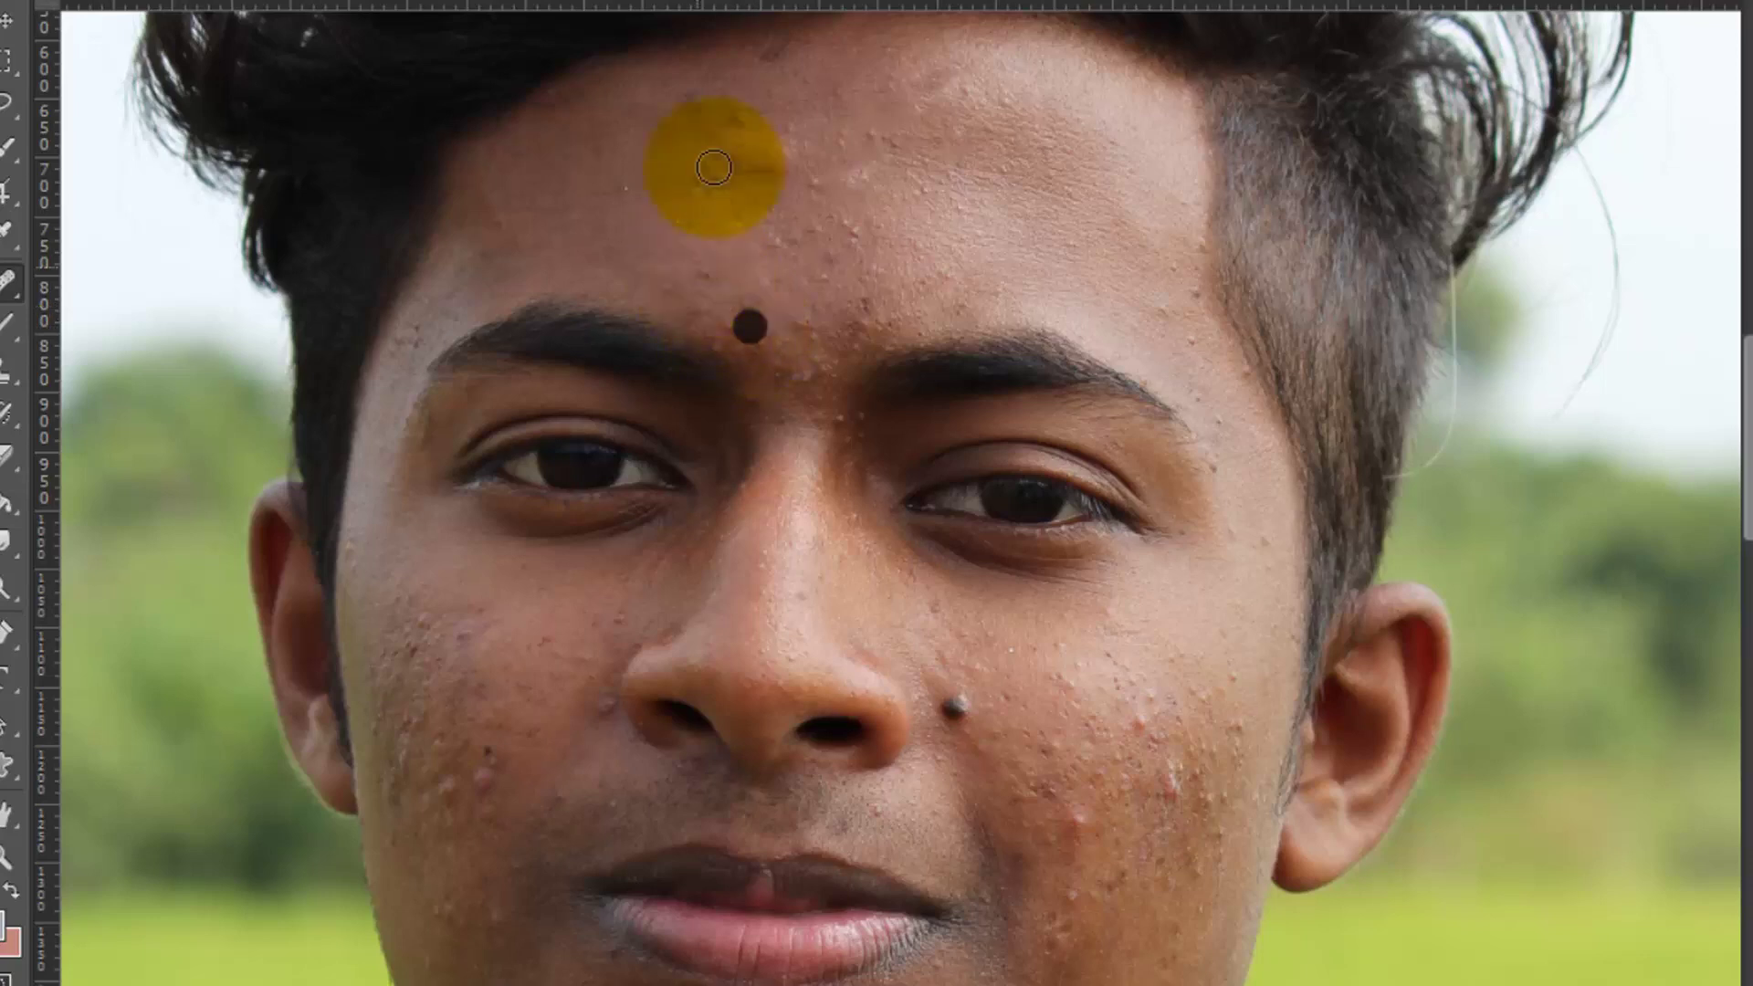
click(728, 121)
click(846, 228)
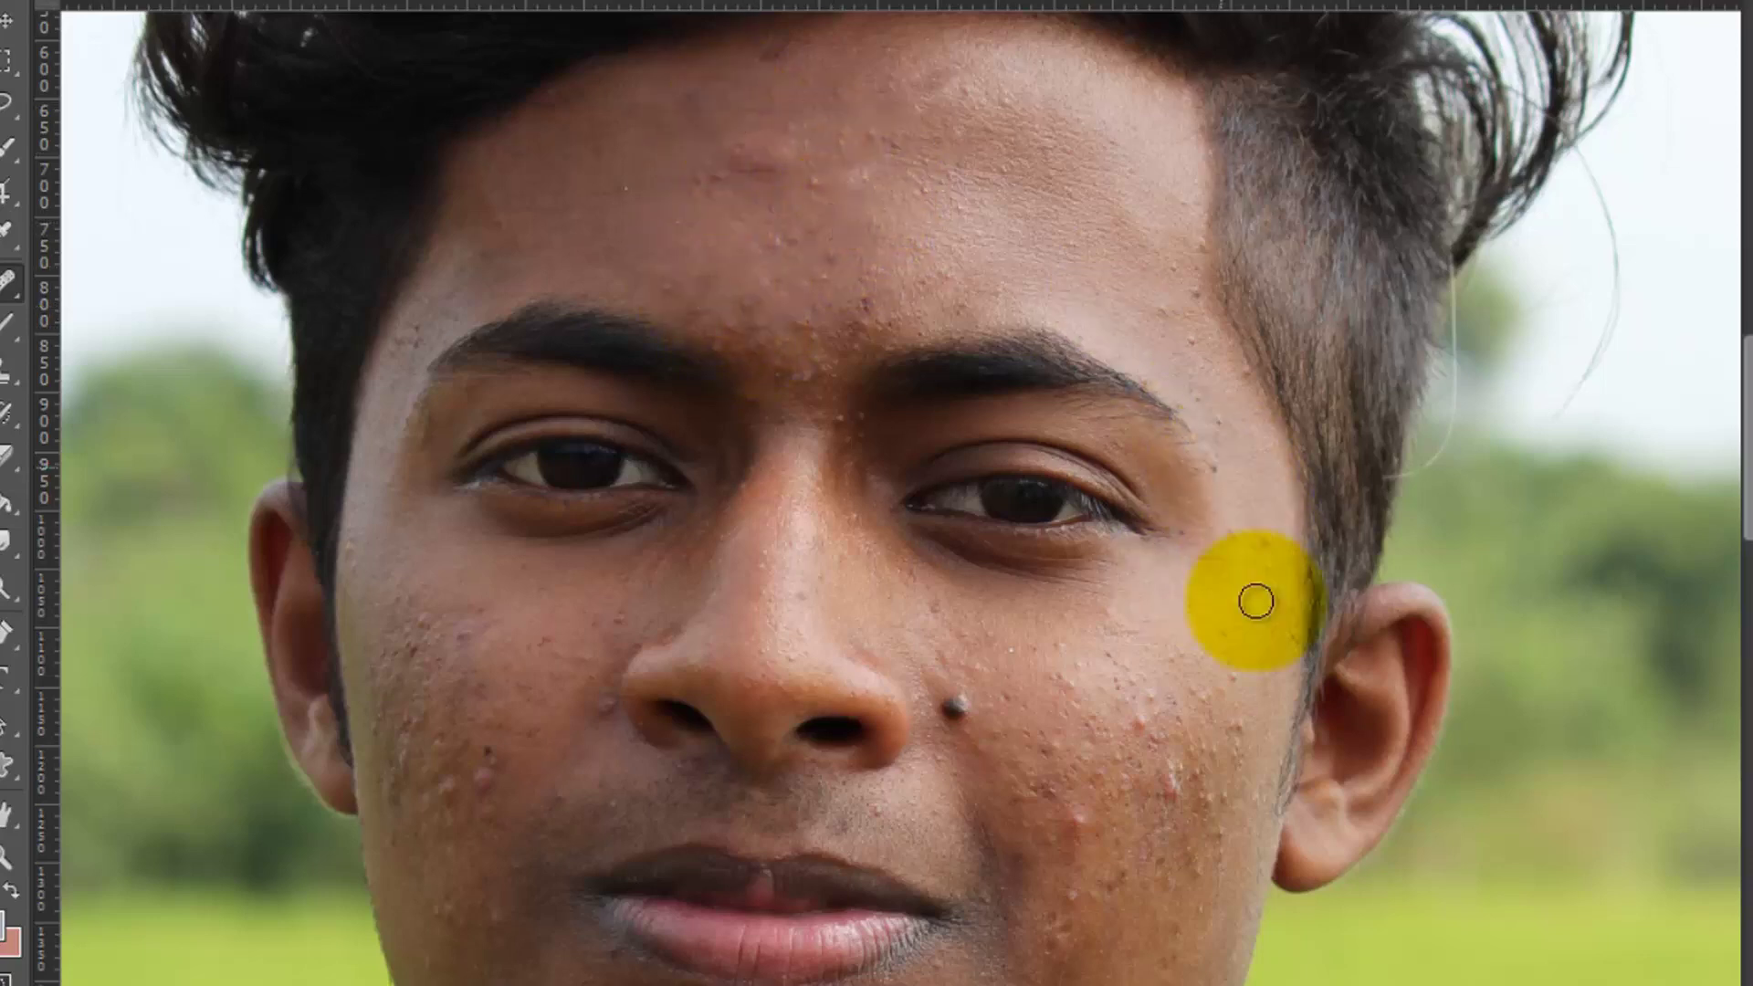
Heal the spots on the right and left cheeks
click(1233, 721)
click(1225, 685)
click(1142, 716)
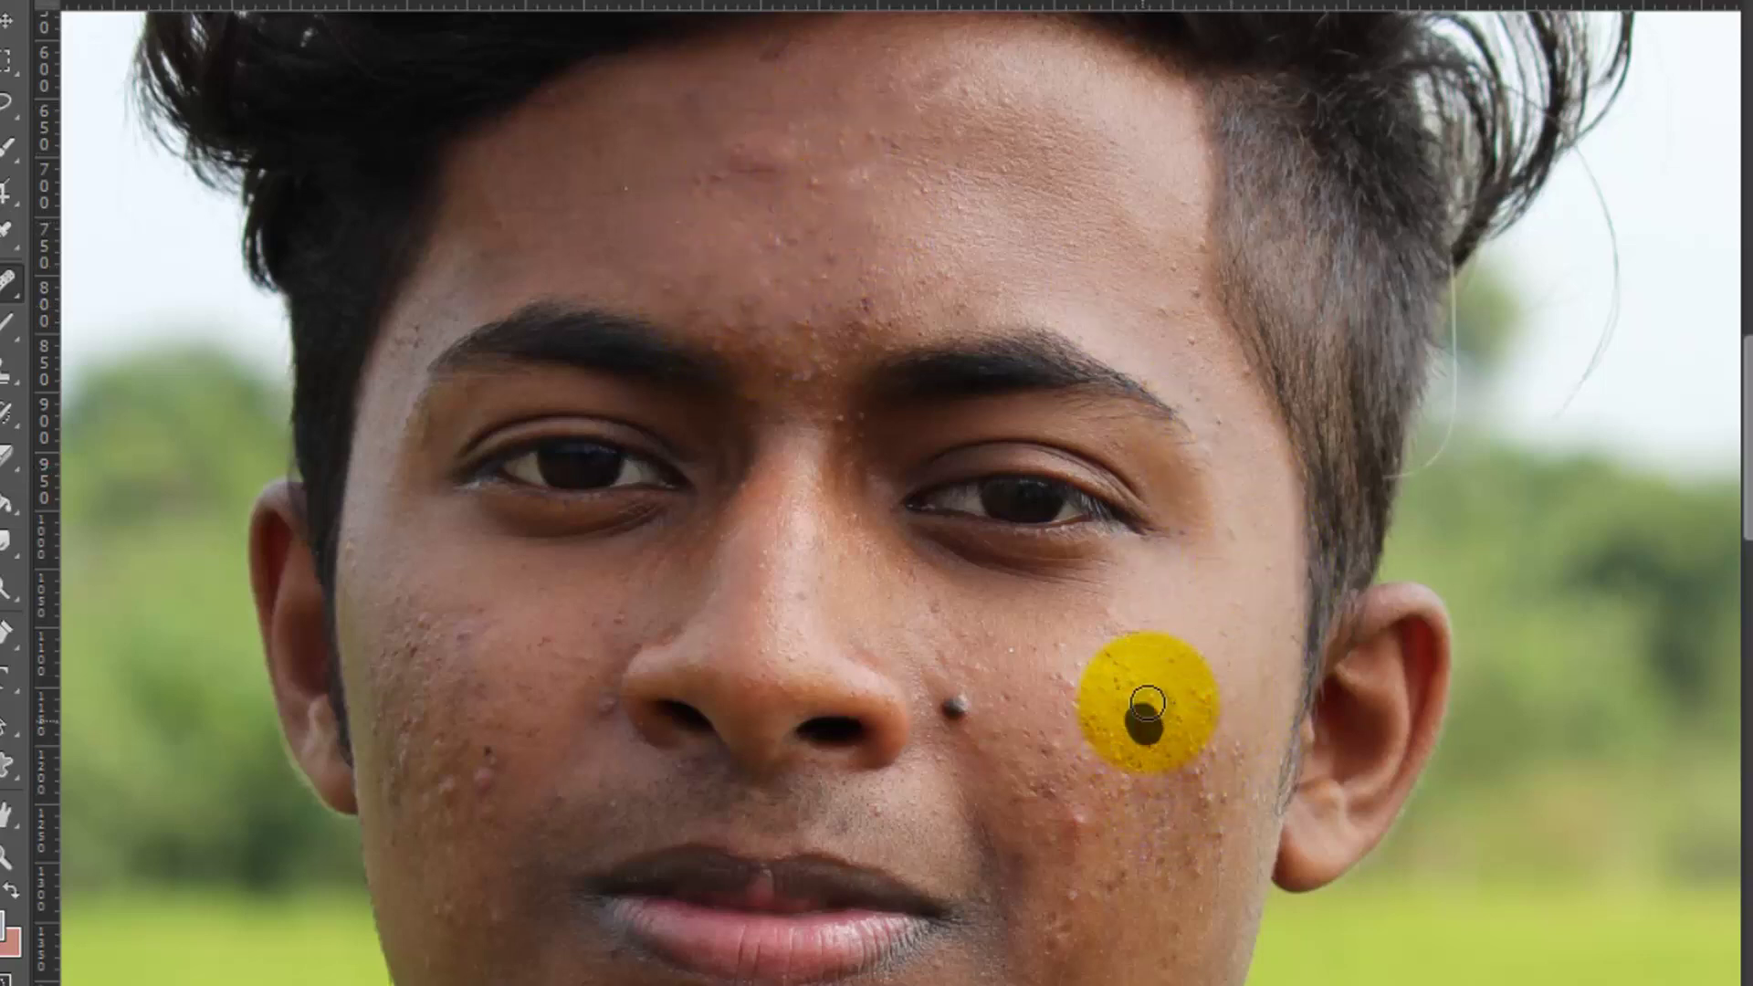
click(1060, 914)
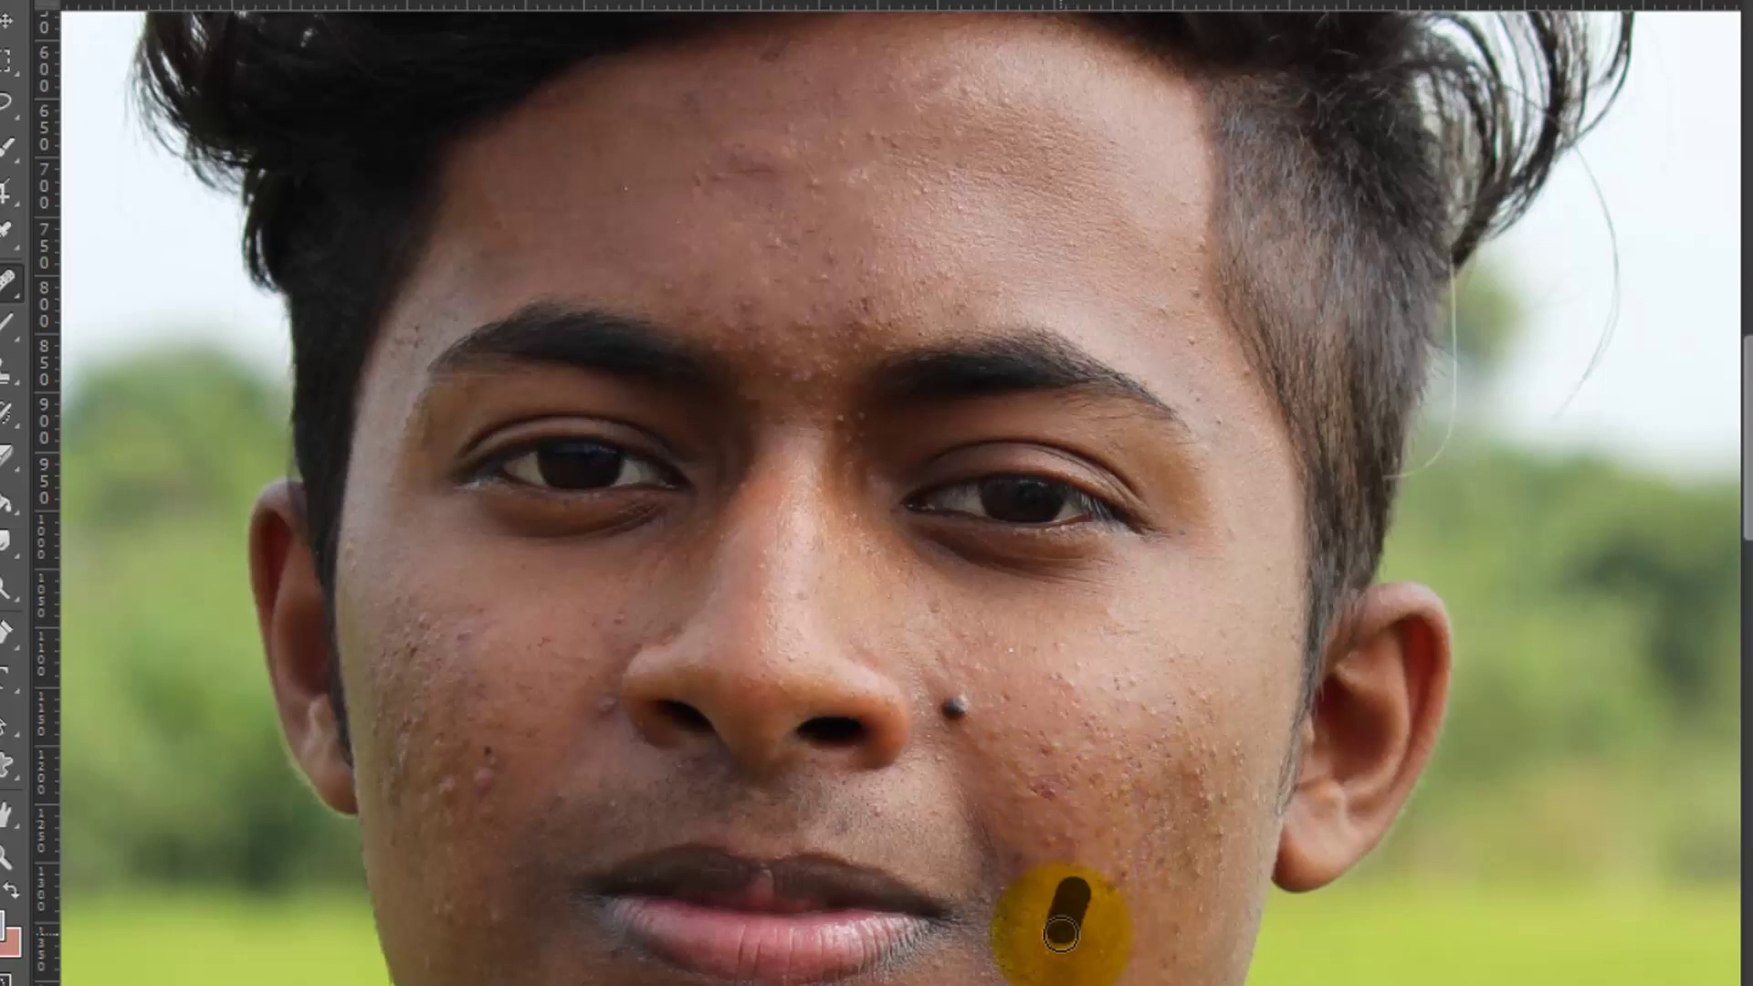
click(1196, 784)
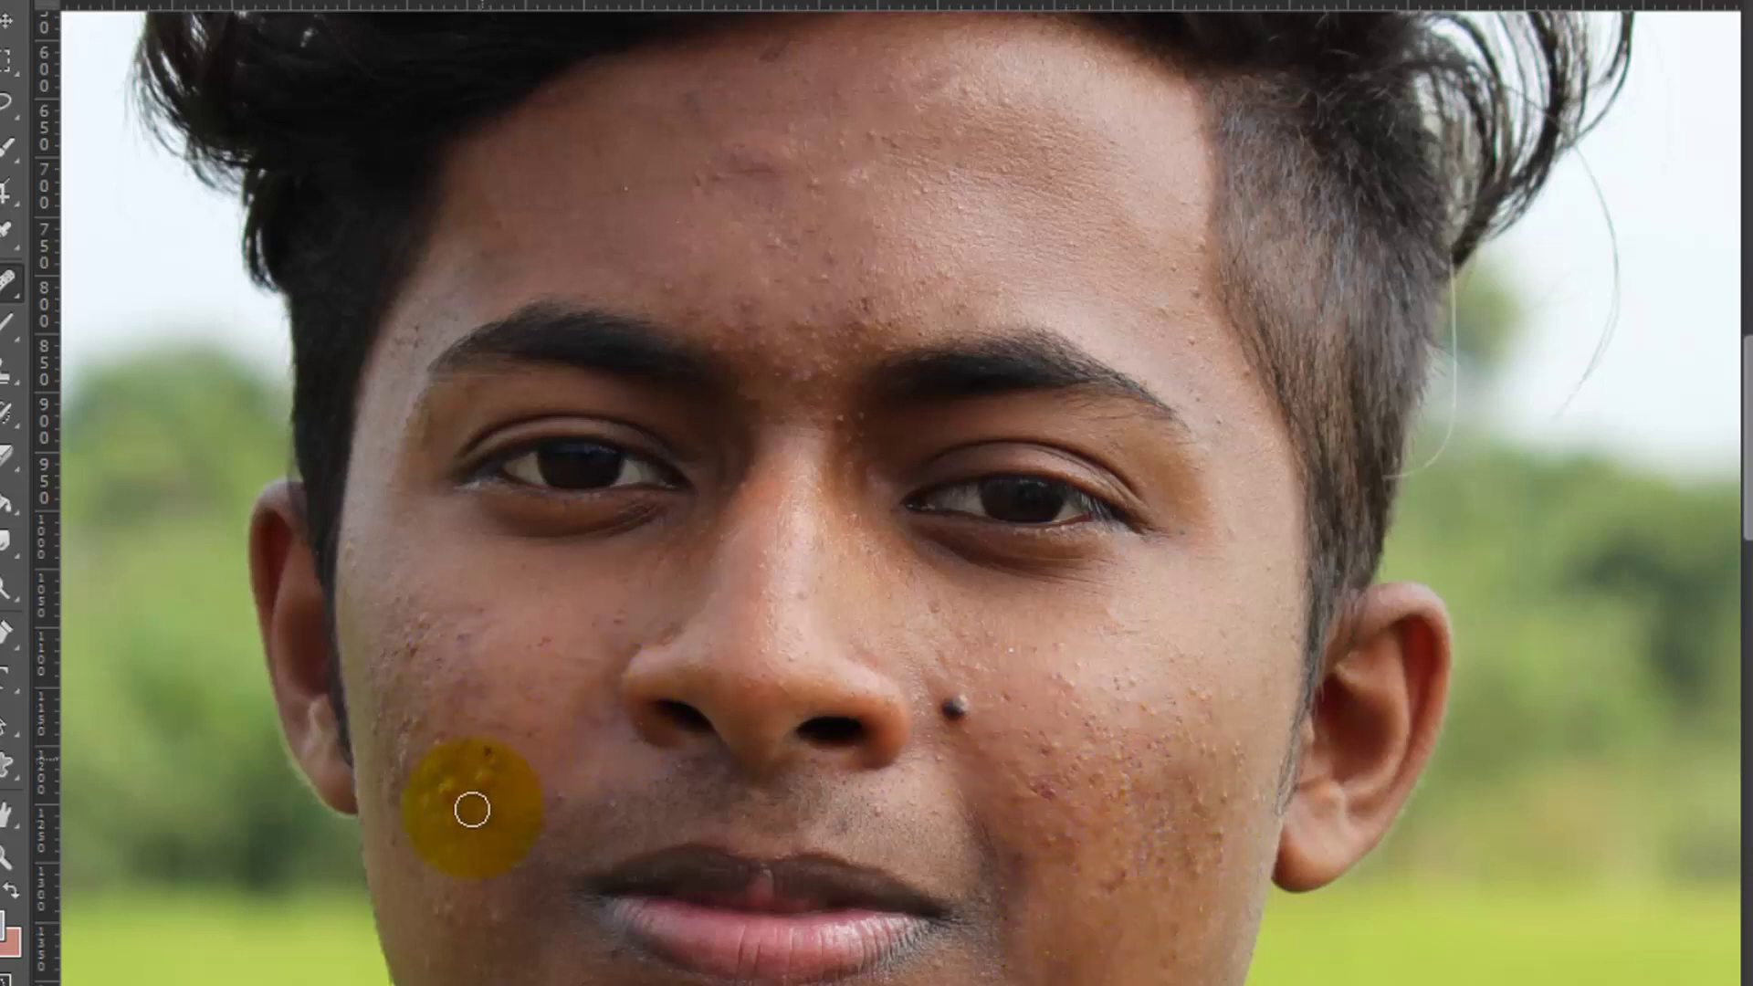
click(449, 793)
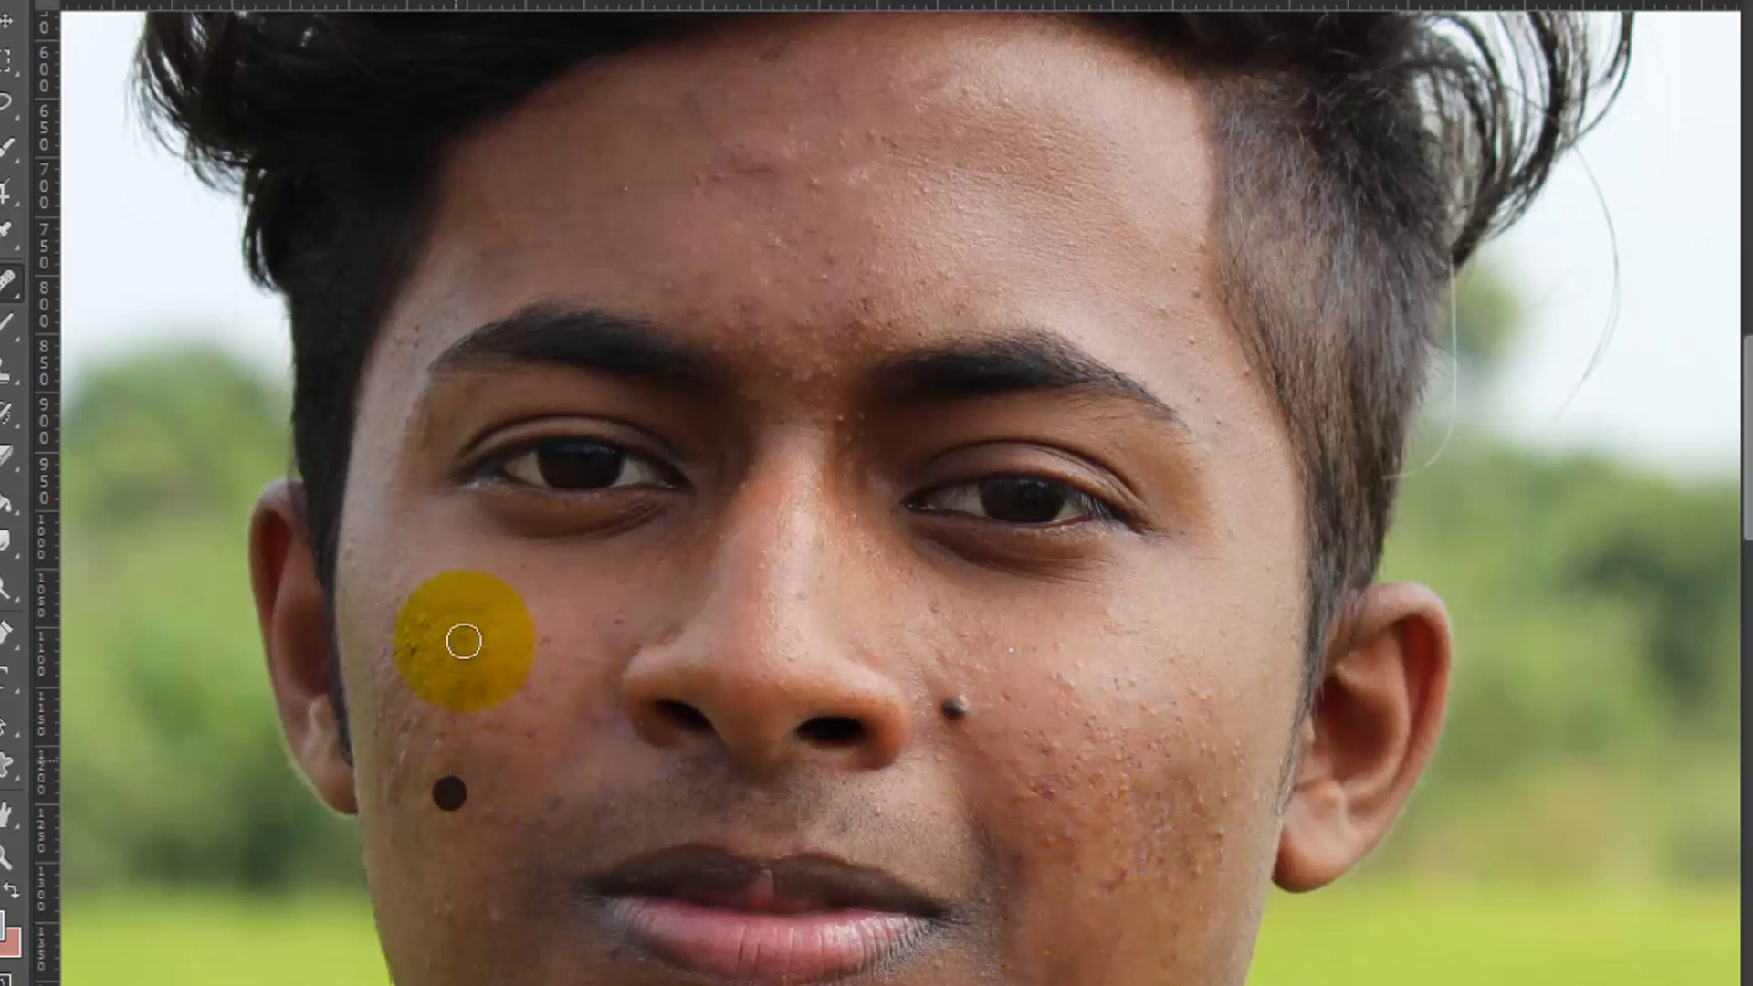
click(410, 626)
Heal blemishes on the jaw, cheeks and chin, and remove the mole beside the nose
scroll(1680, 427, down, 5)
click(1012, 787)
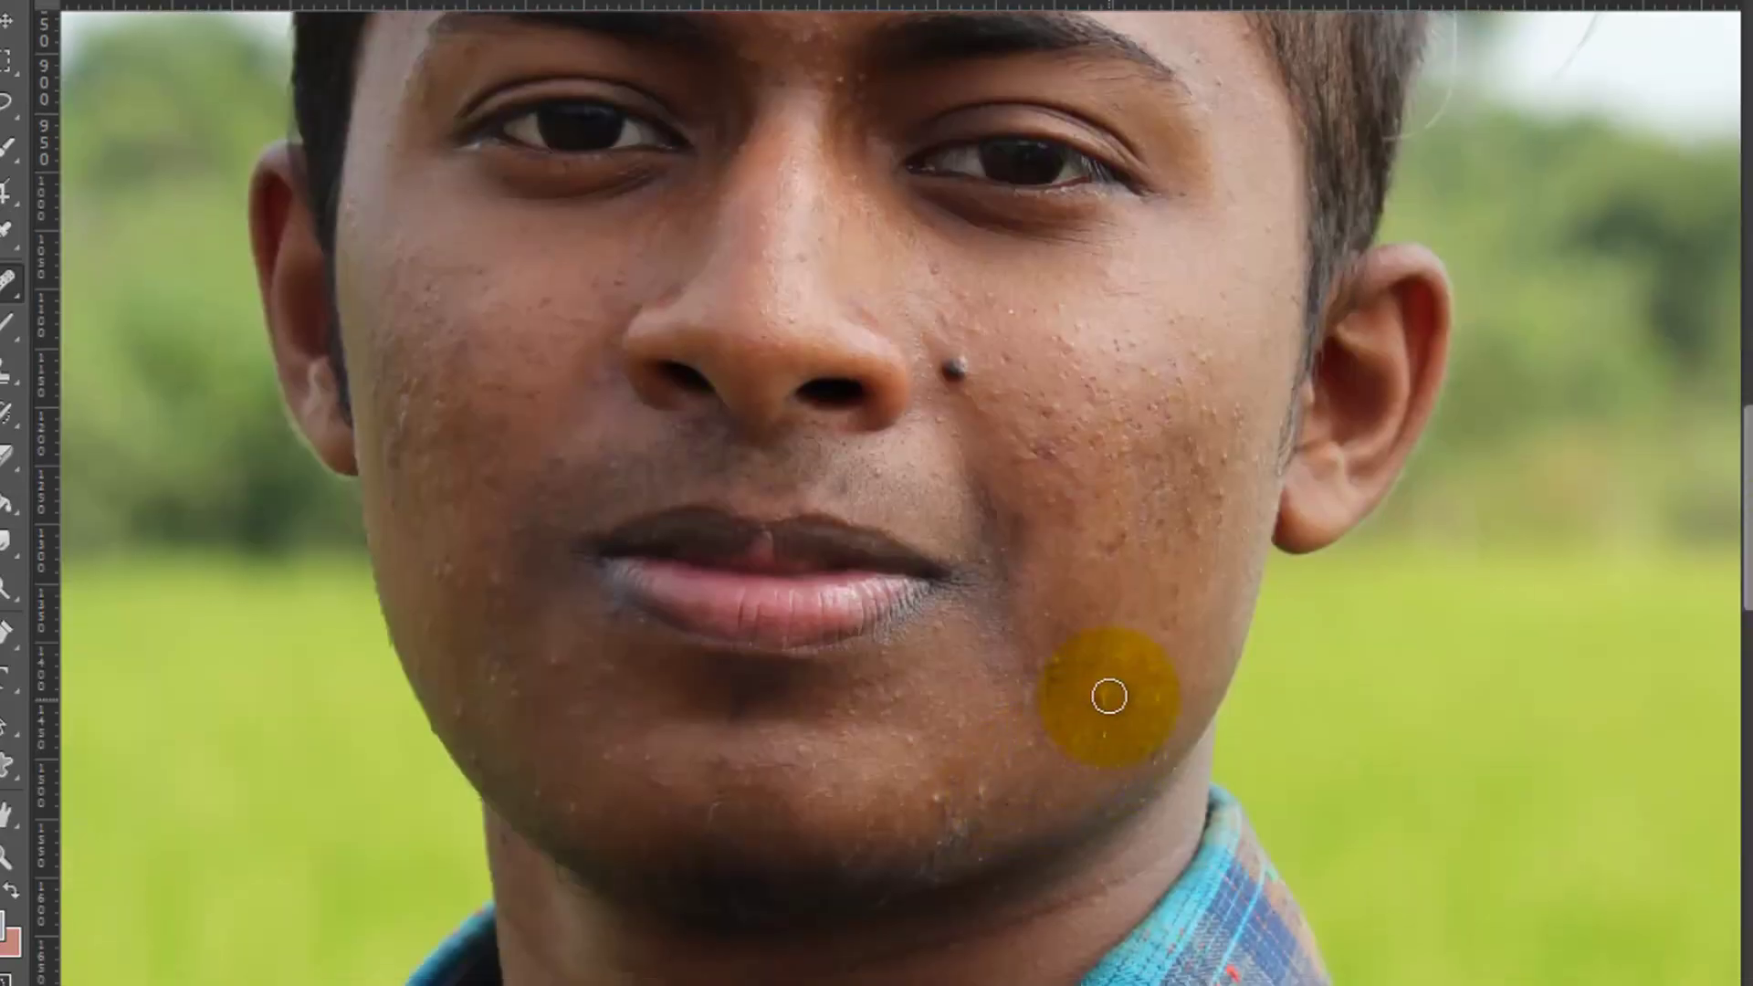
click(1222, 463)
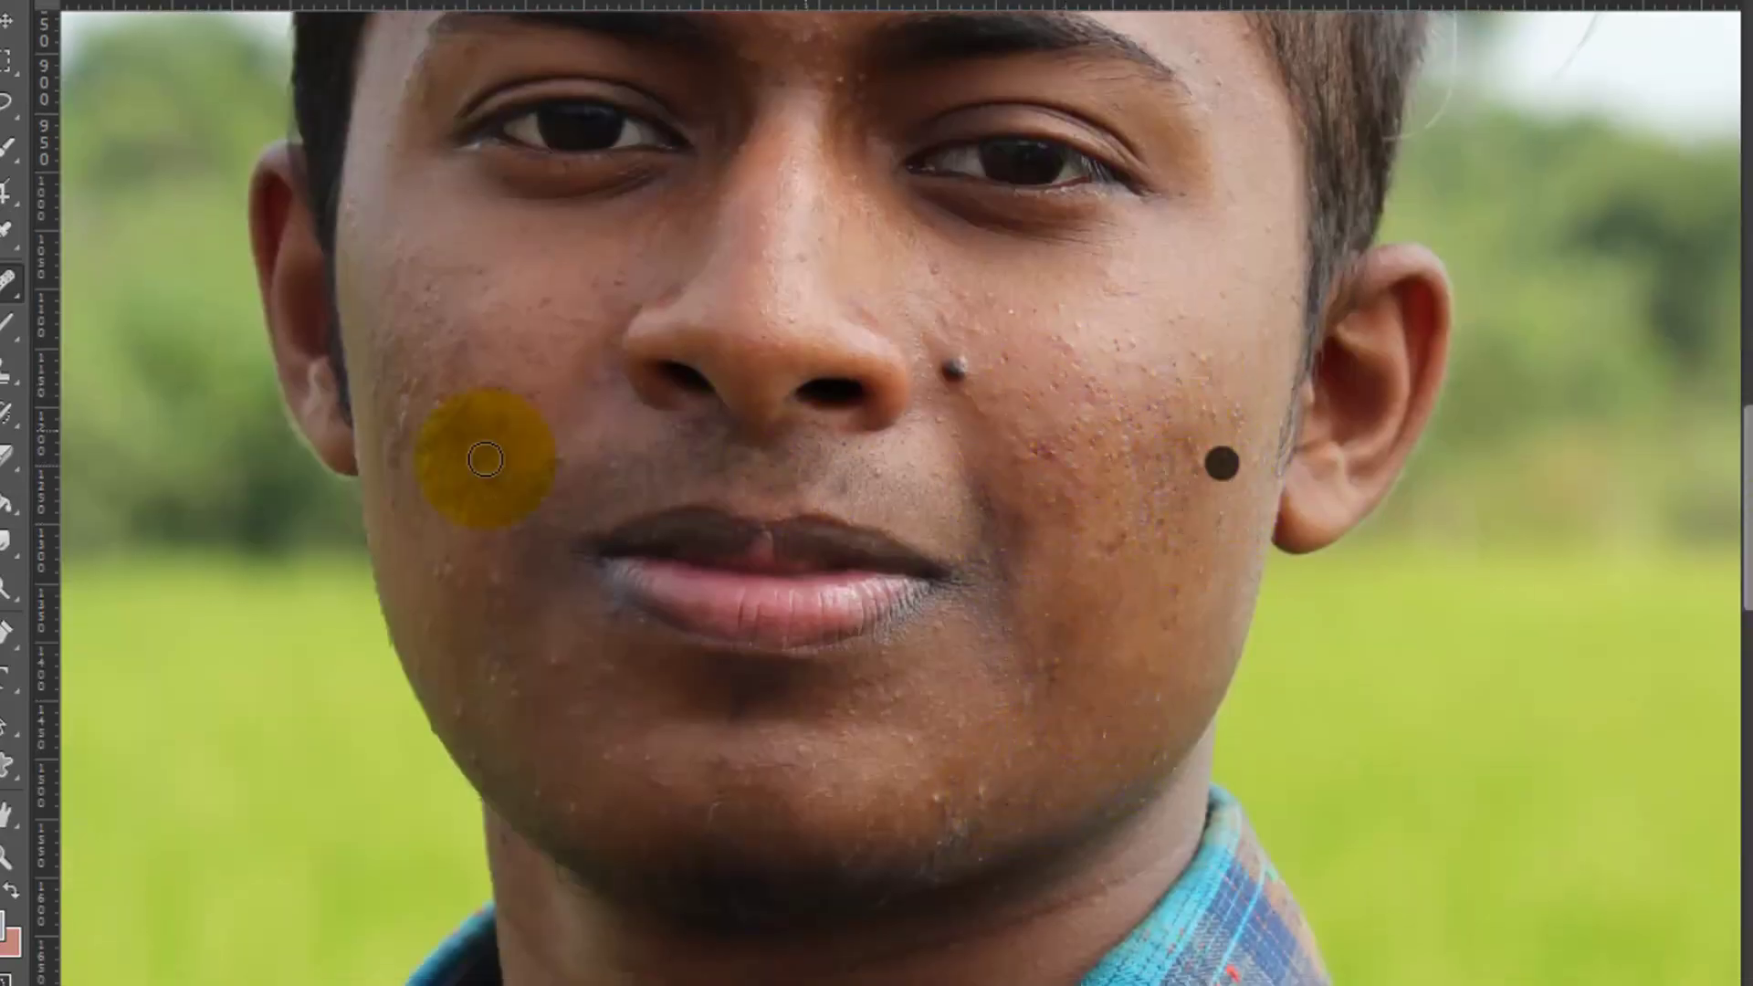
click(442, 579)
drag(450, 722, 552, 655)
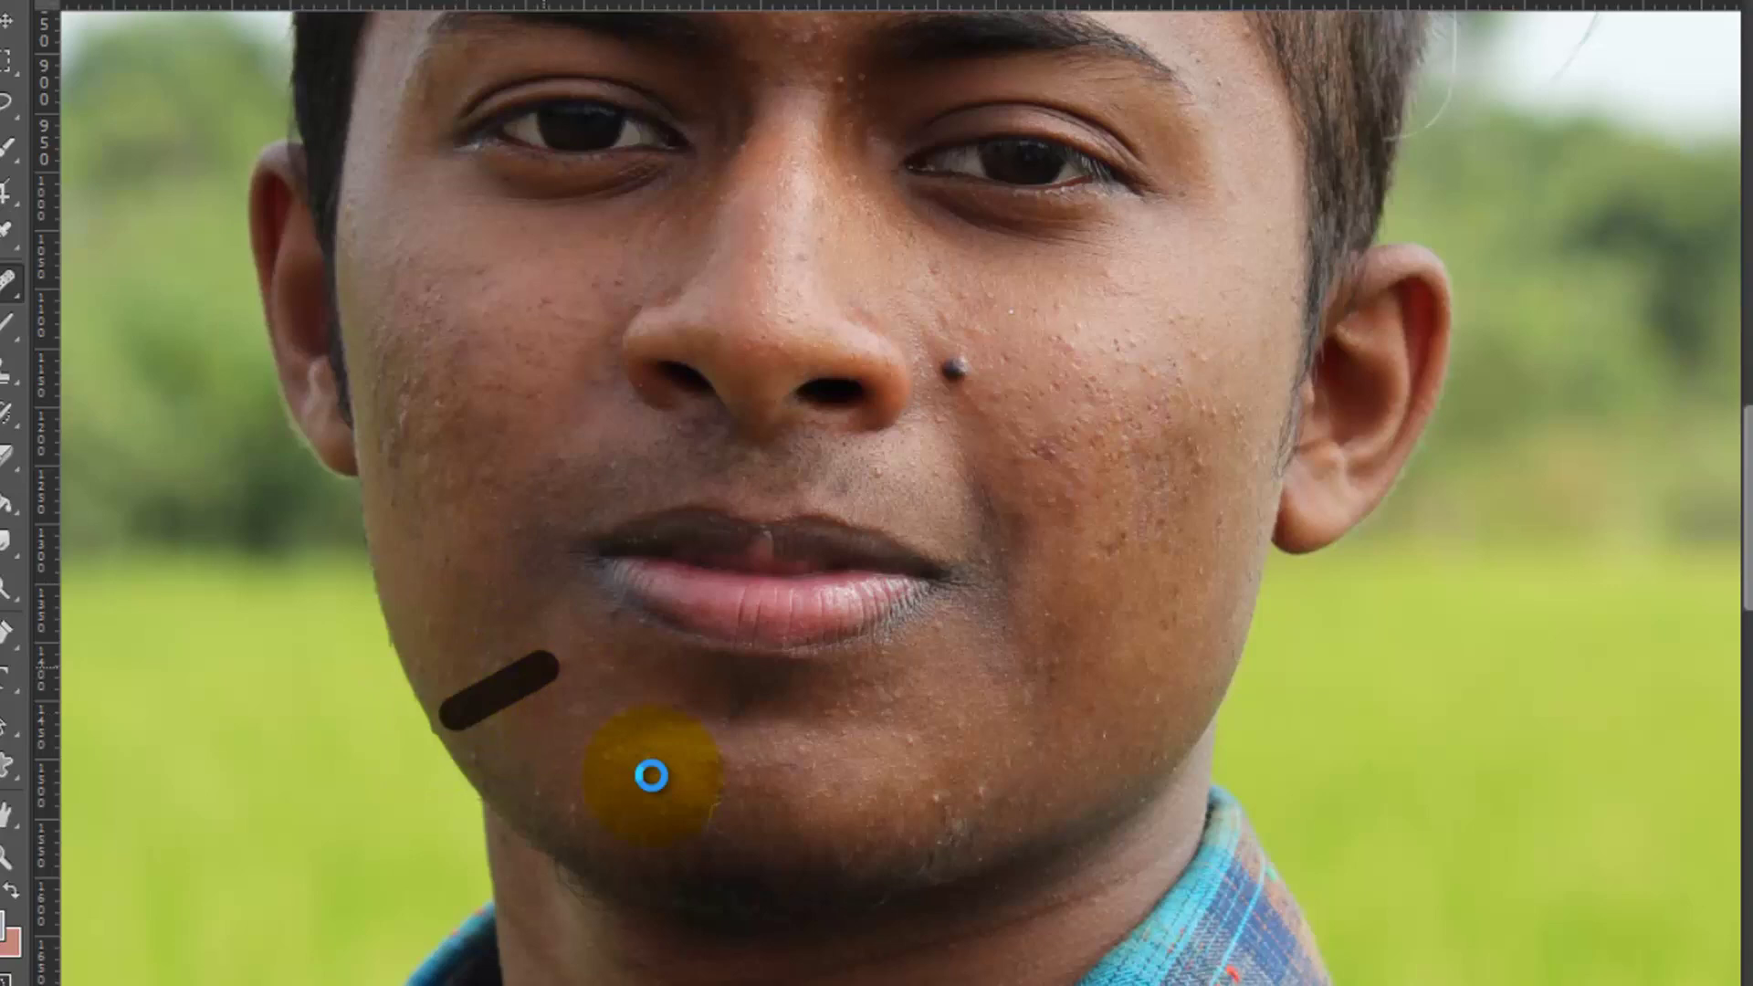
click(987, 796)
click(965, 280)
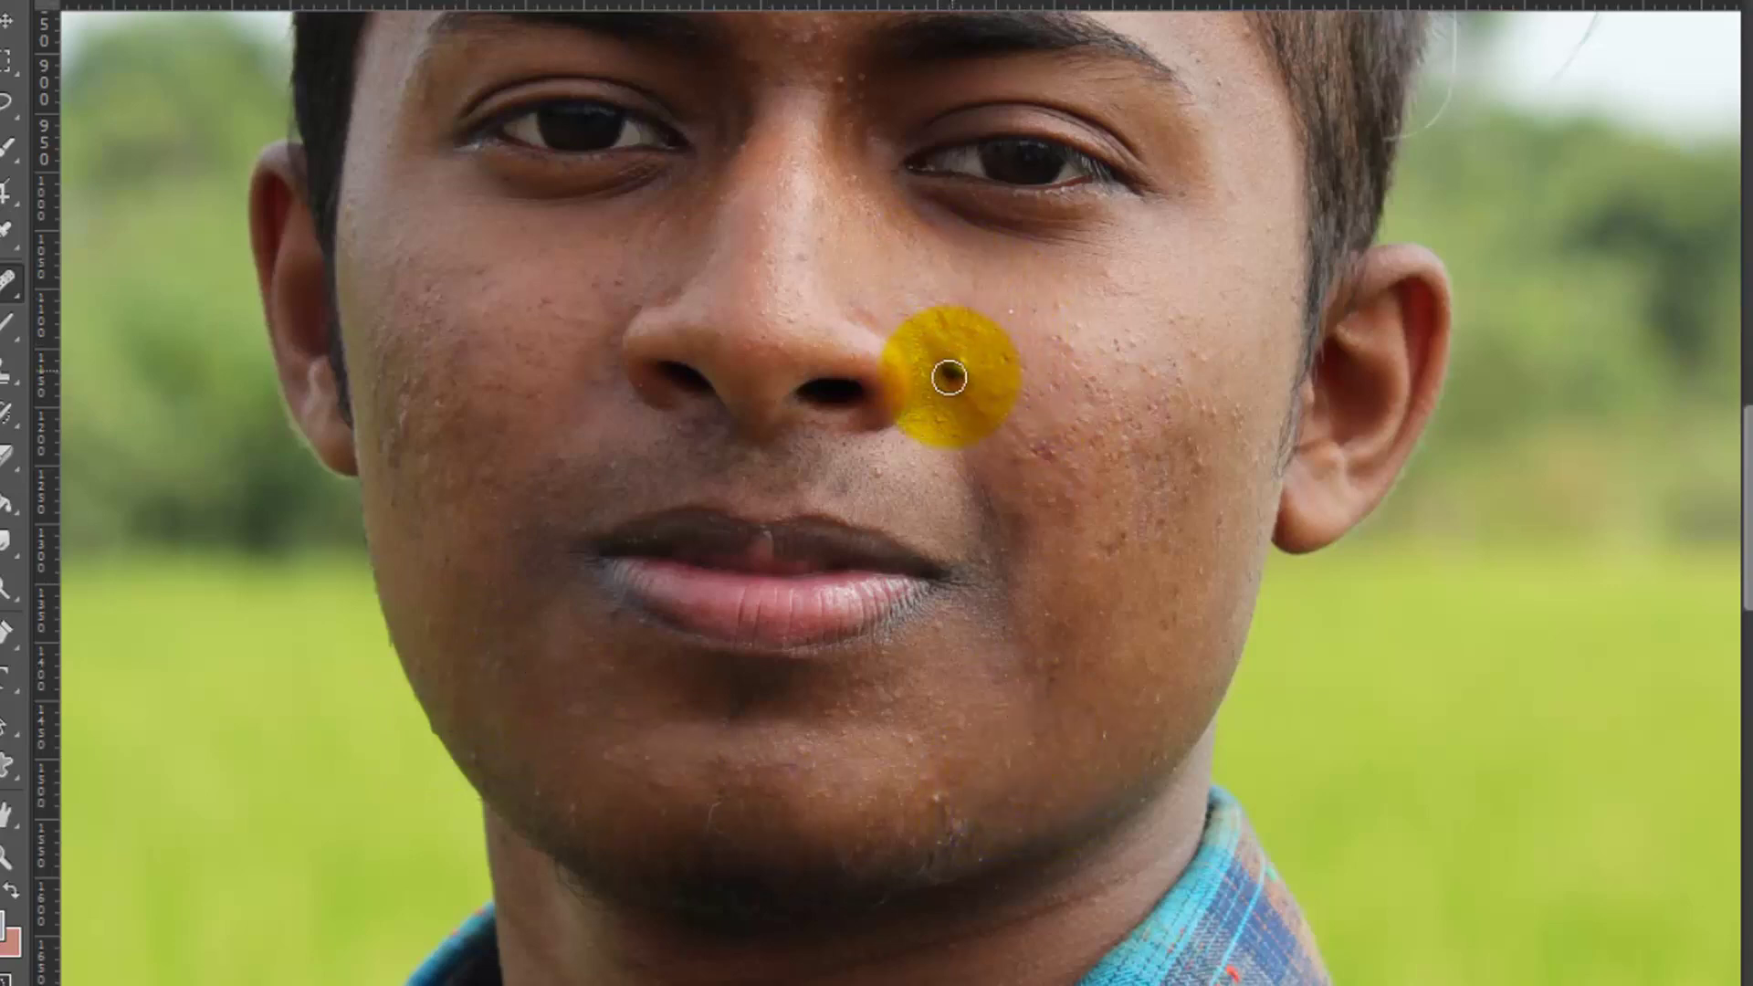
click(950, 377)
Heal the remaining spots on the forehead, between the brows and on the cheeks
scroll(1721, 466, up, 5)
click(861, 315)
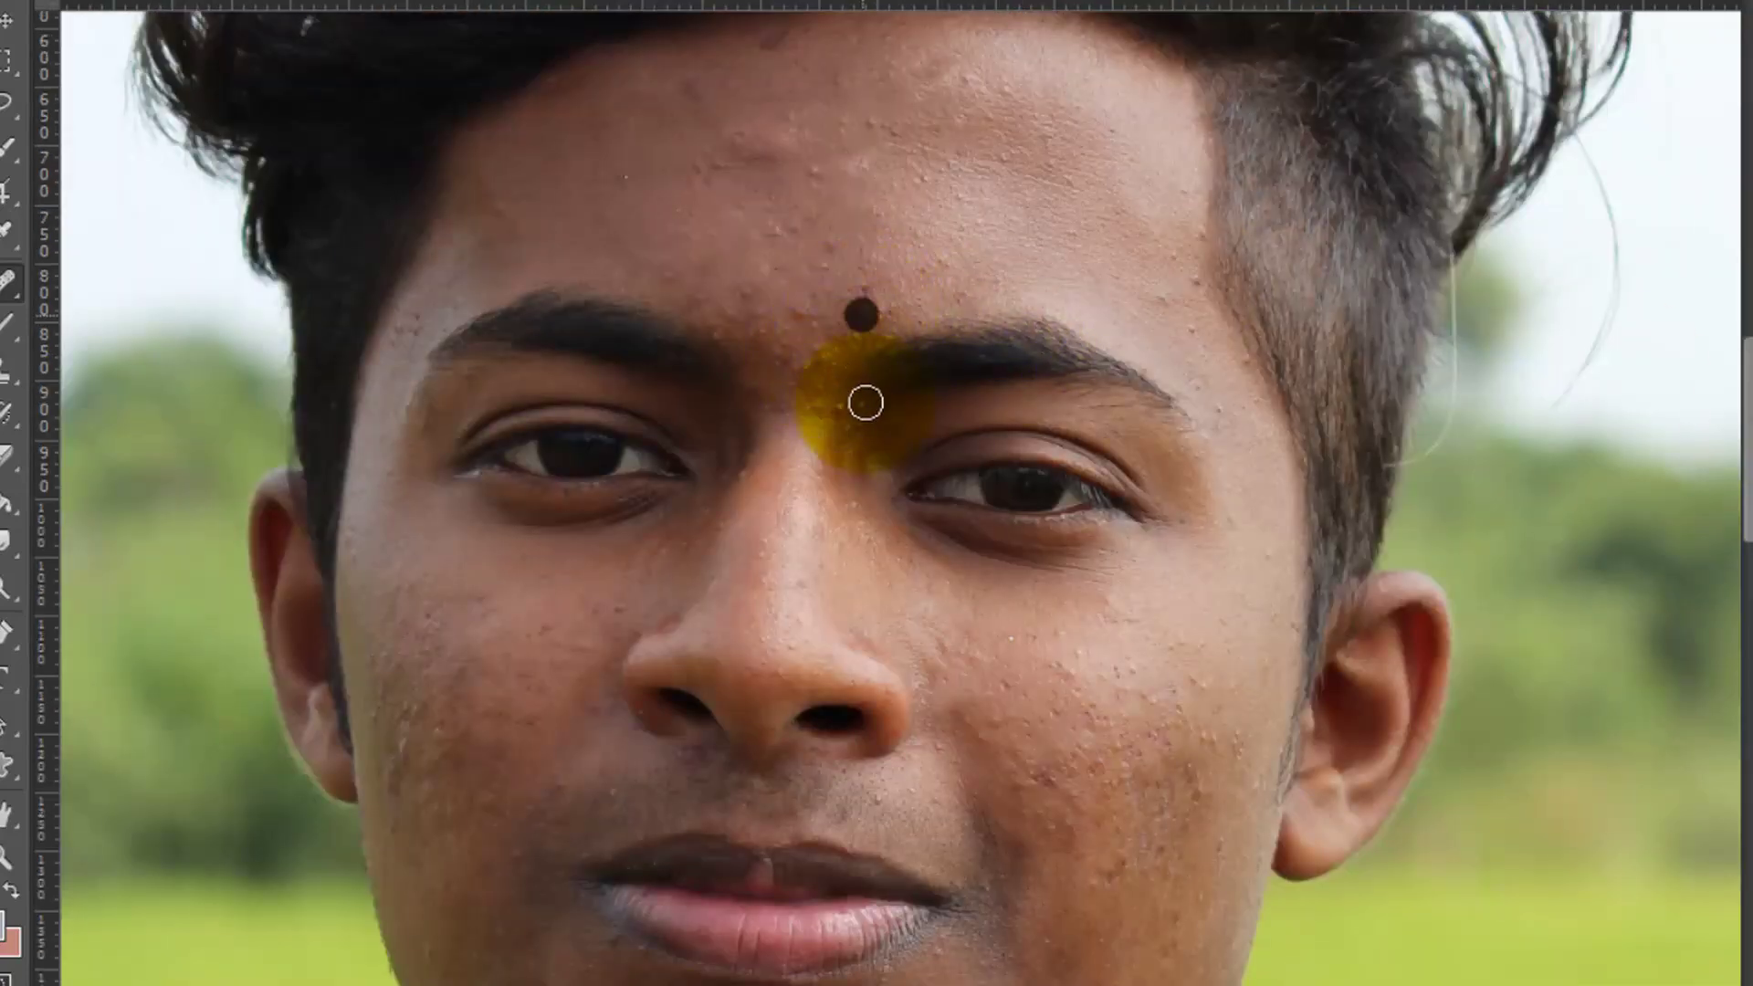
click(819, 360)
click(856, 403)
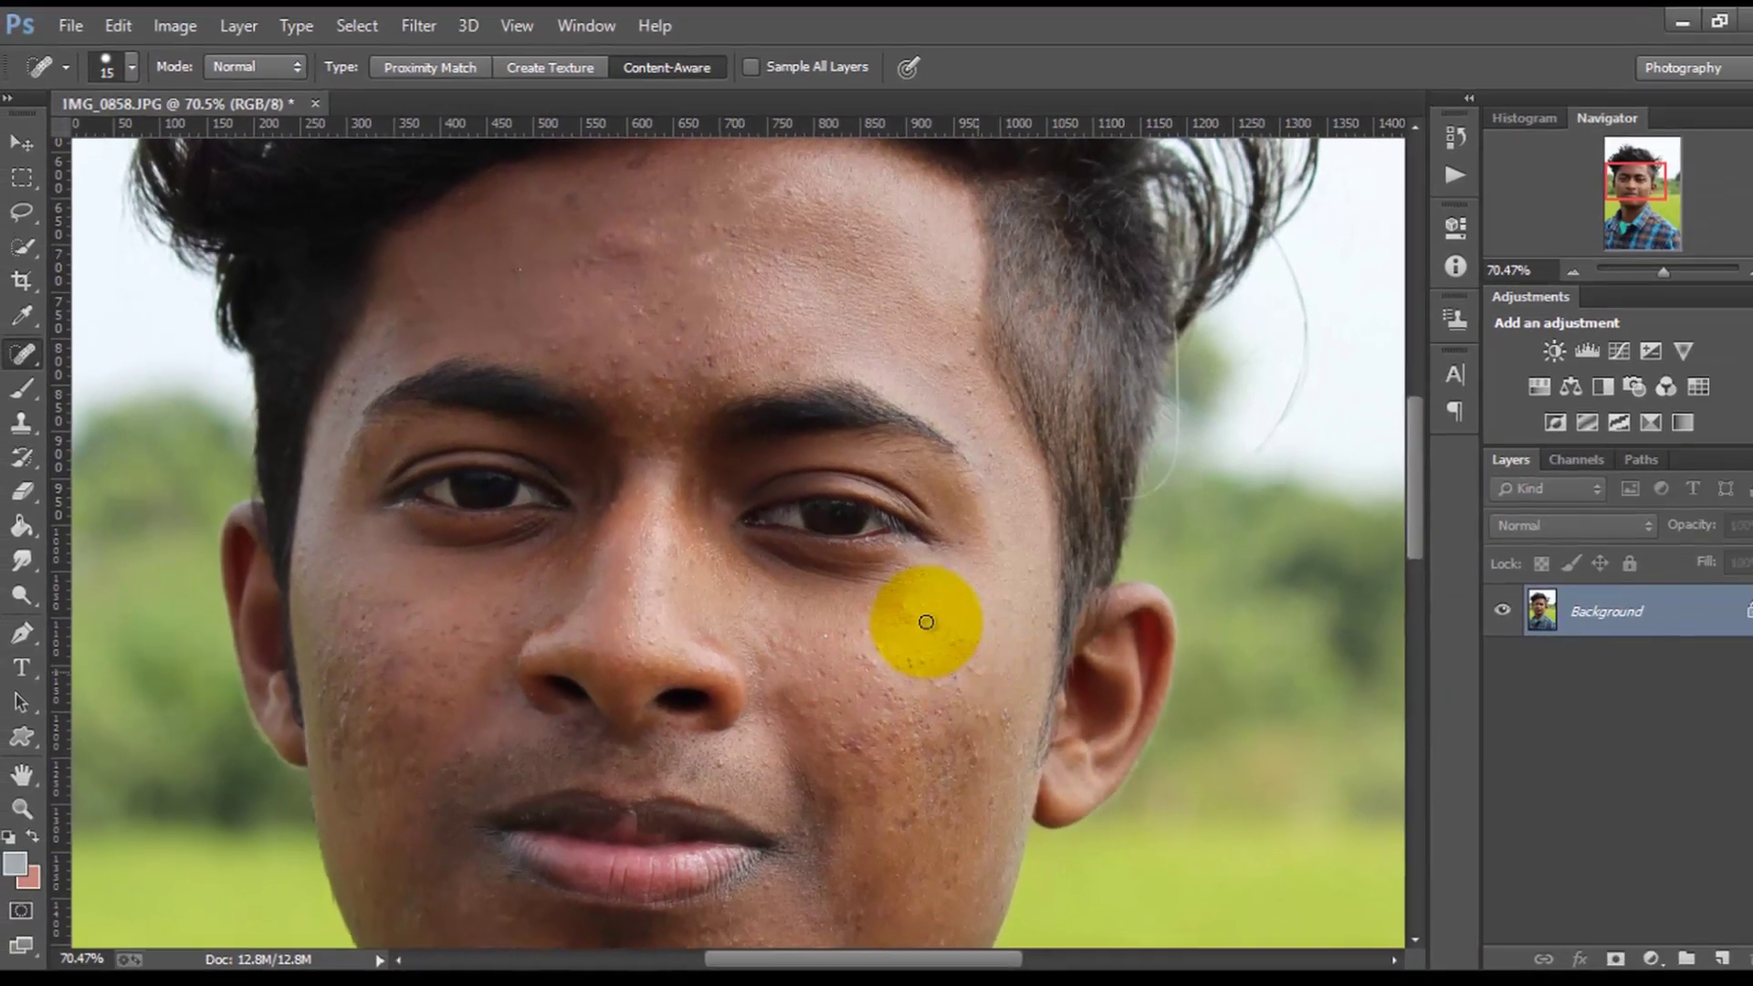
click(964, 674)
click(907, 605)
click(976, 747)
click(1006, 708)
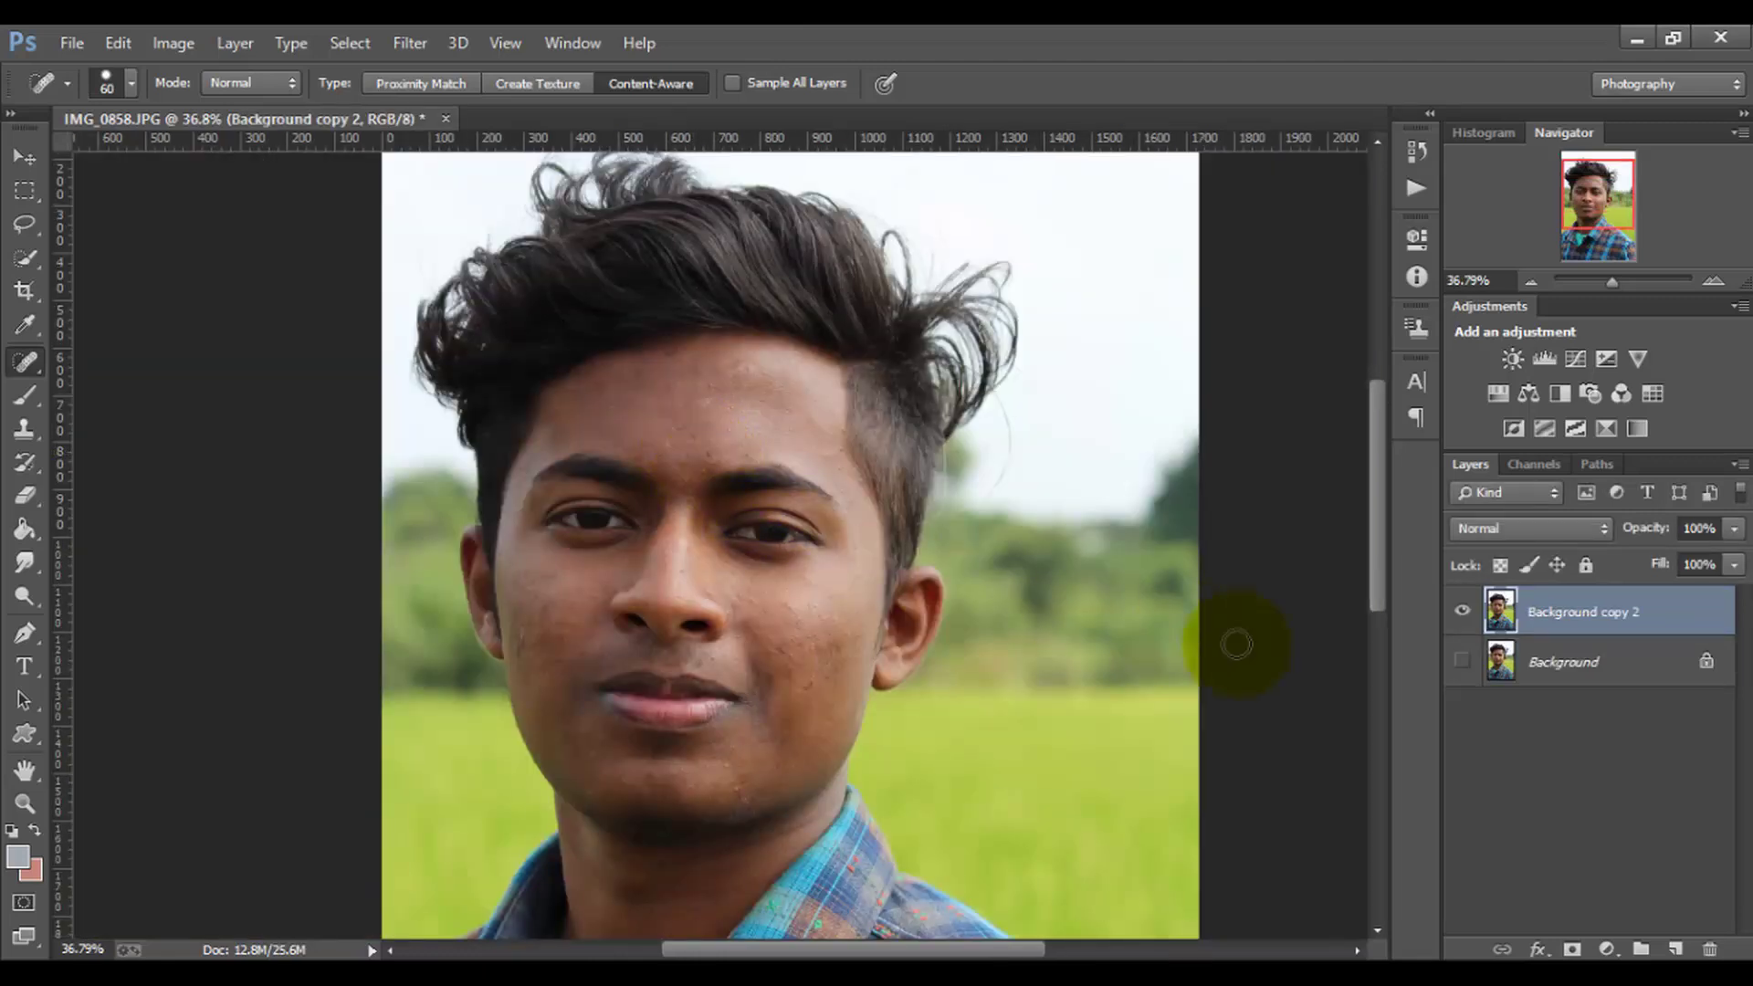
Duplicate Background copy 2, invert the copy and set its blend mode to Vivid Light
drag(1689, 630, 1671, 977)
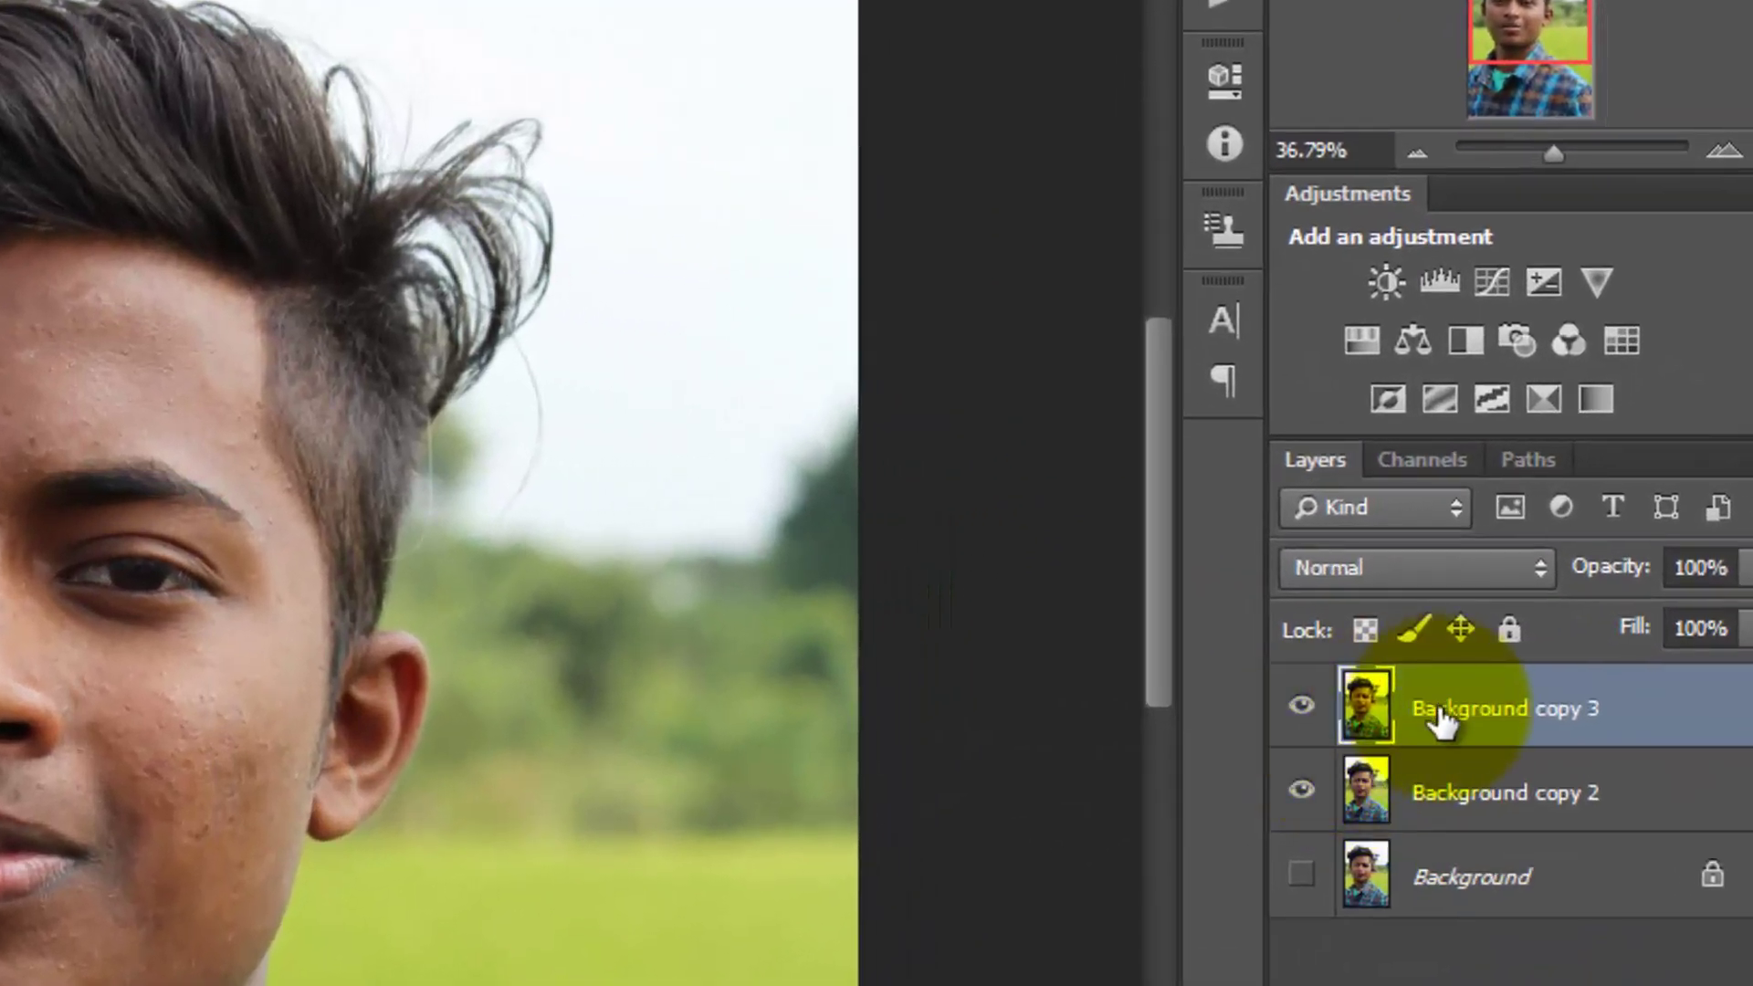
key(ctrl+i)
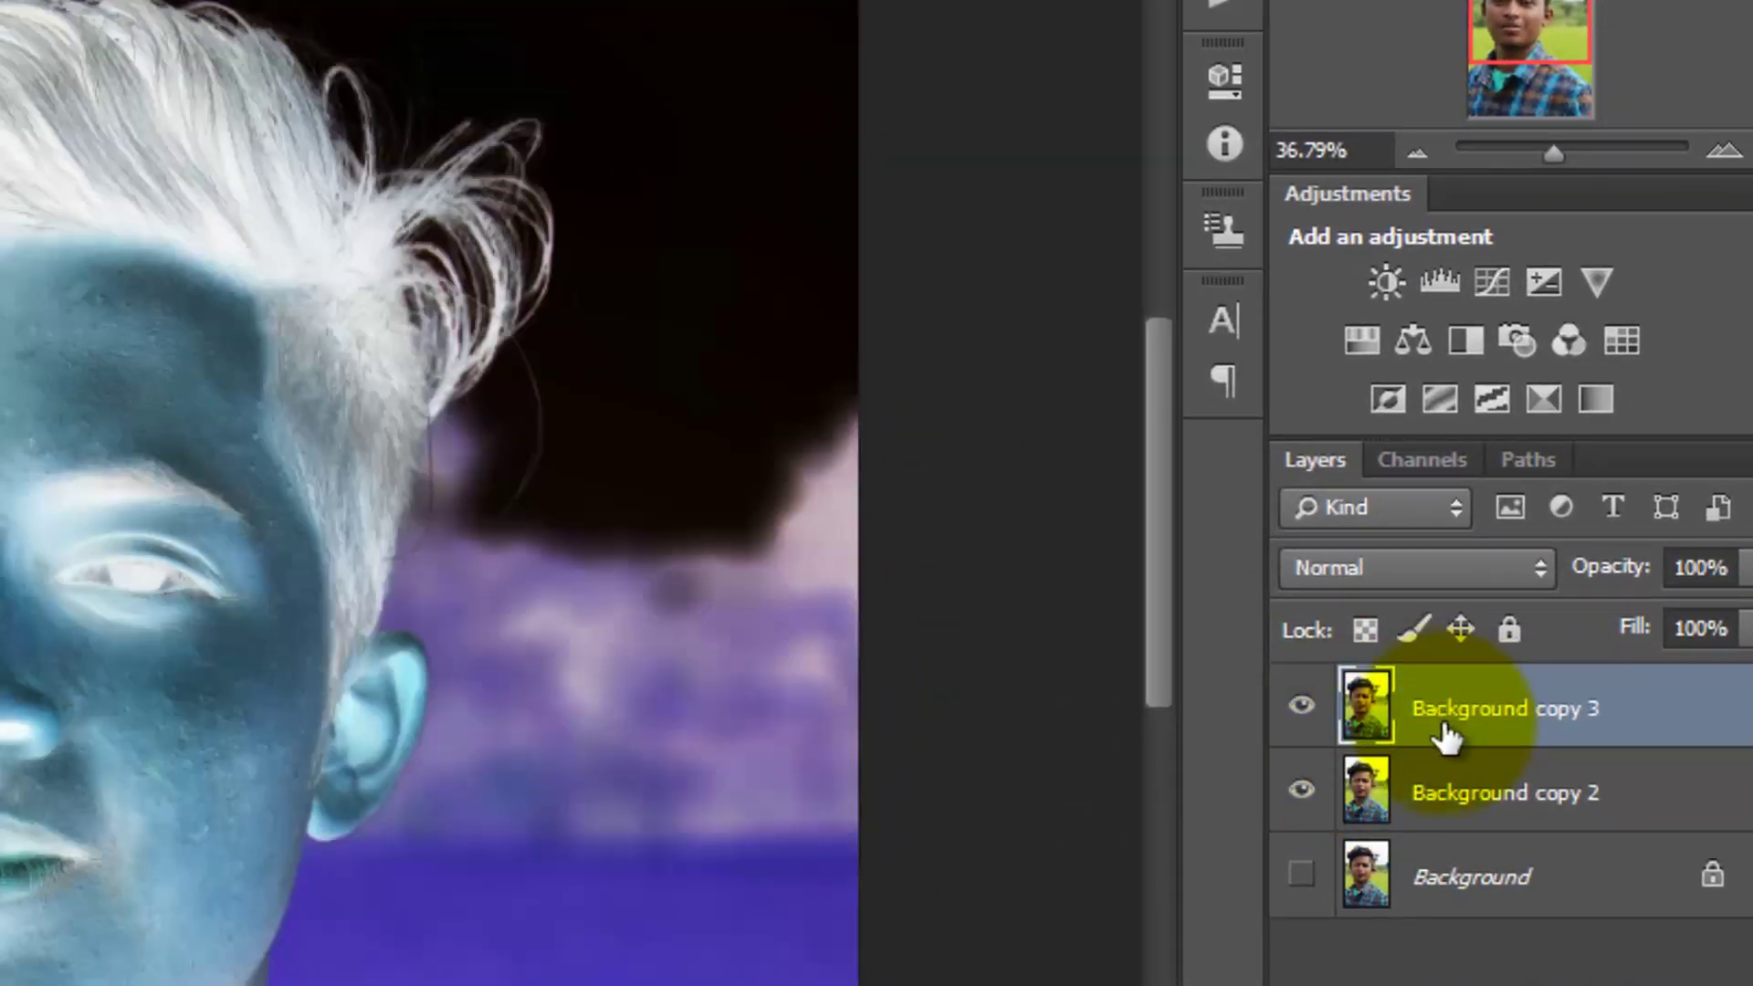
click(1388, 574)
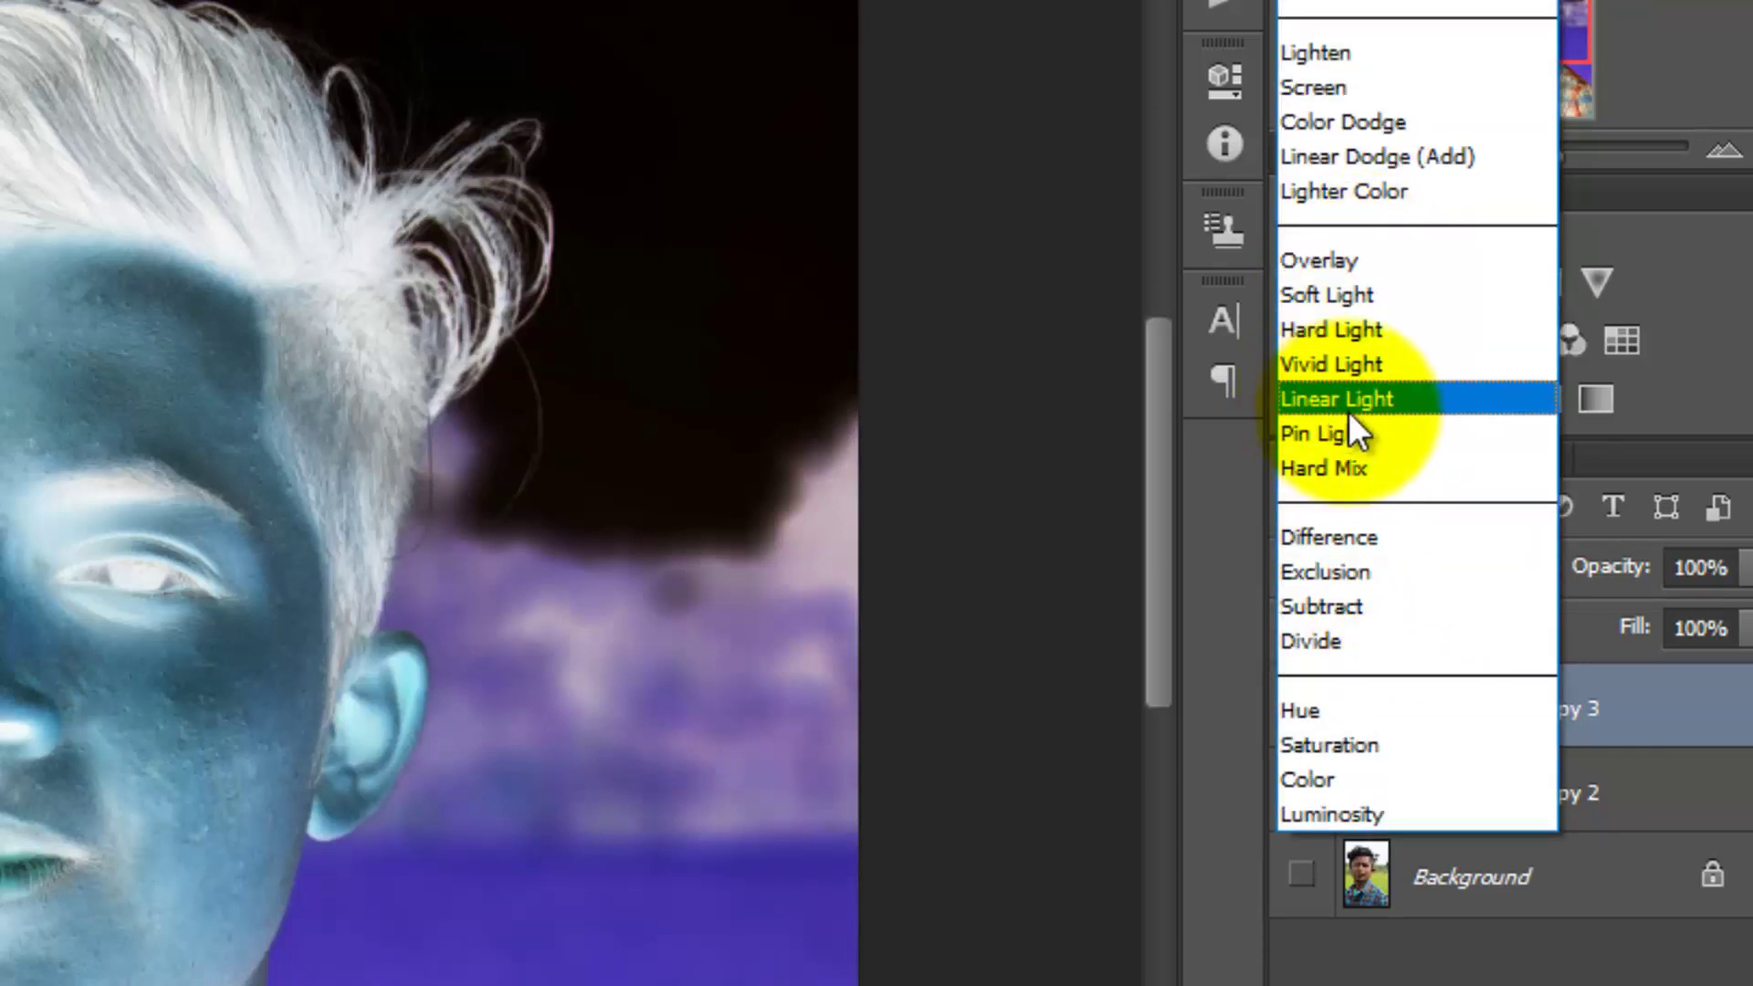
click(1355, 364)
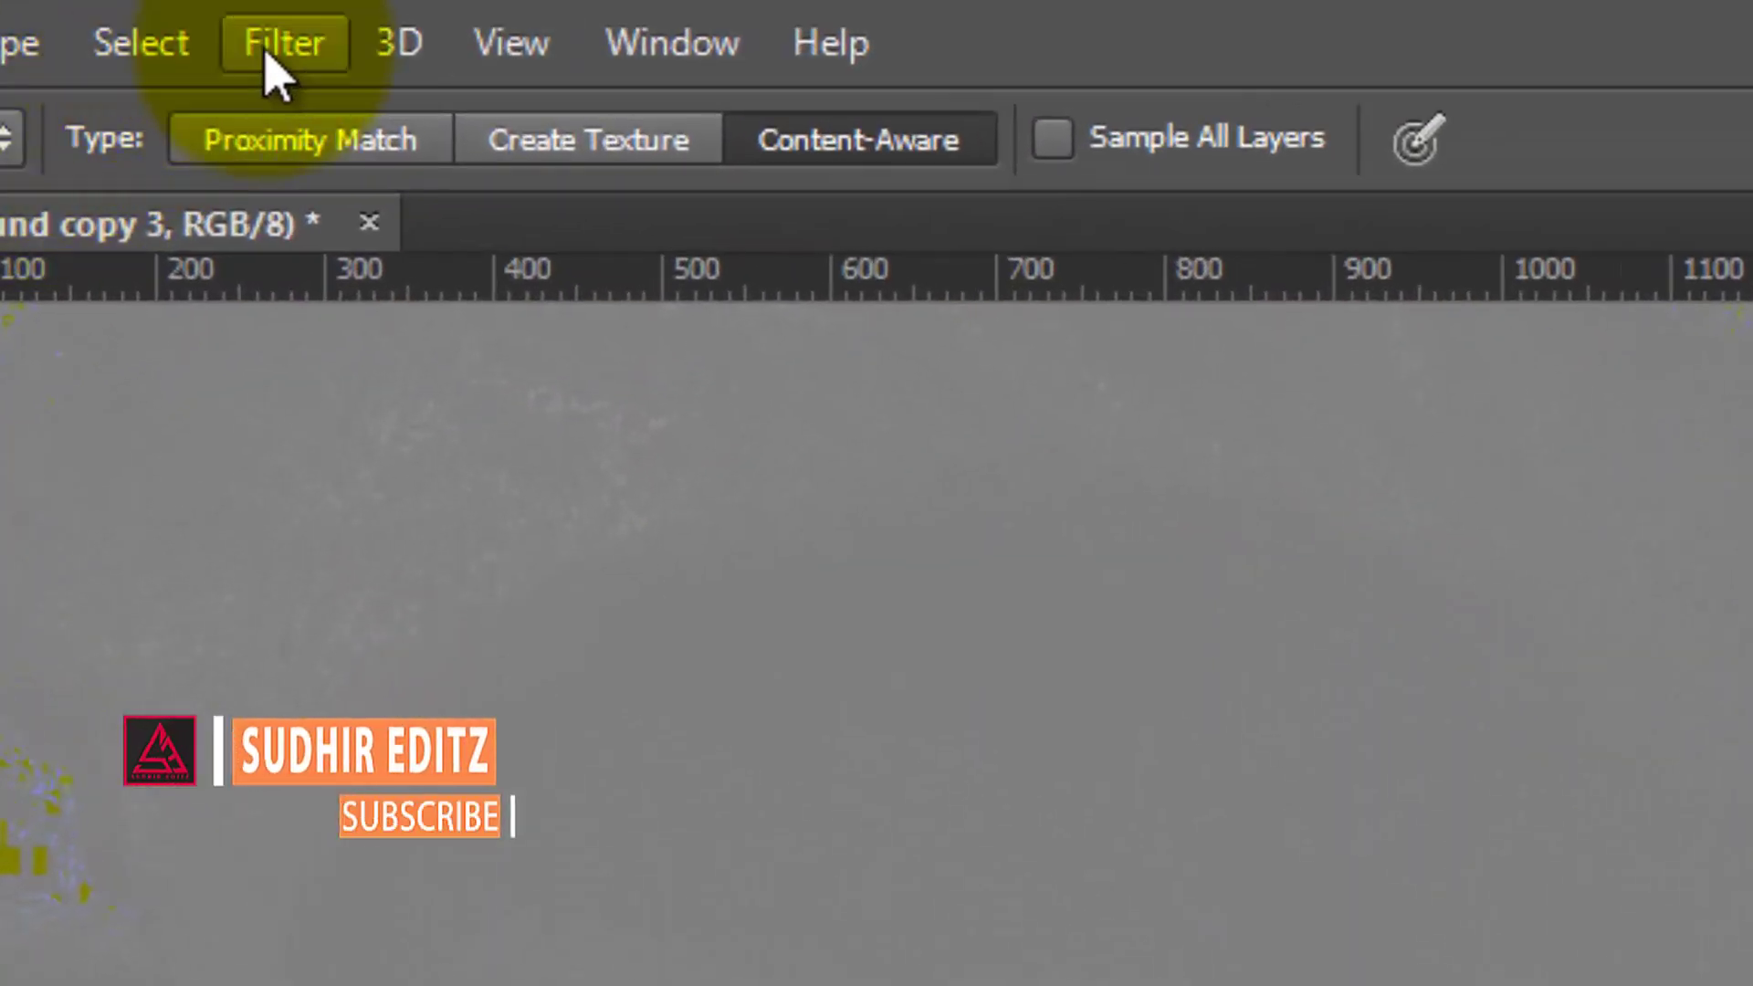
Apply a High Pass filter with an 11.4 px radius to Background copy 3
click(306, 43)
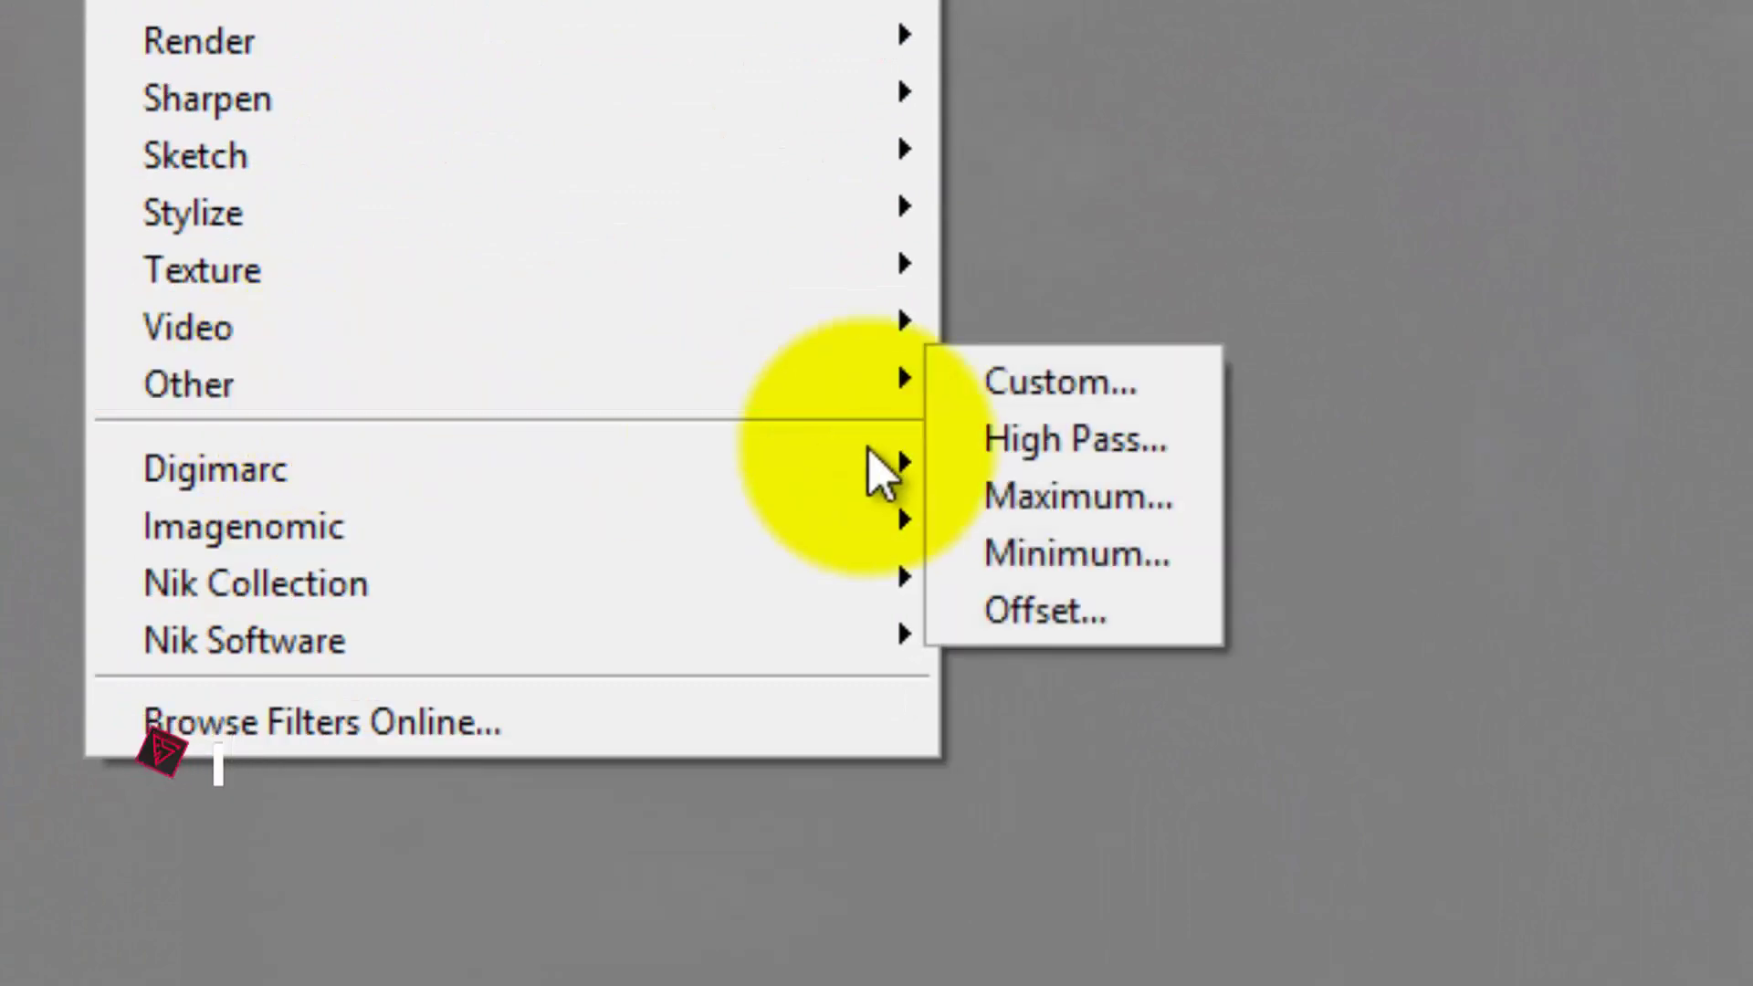
click(1019, 441)
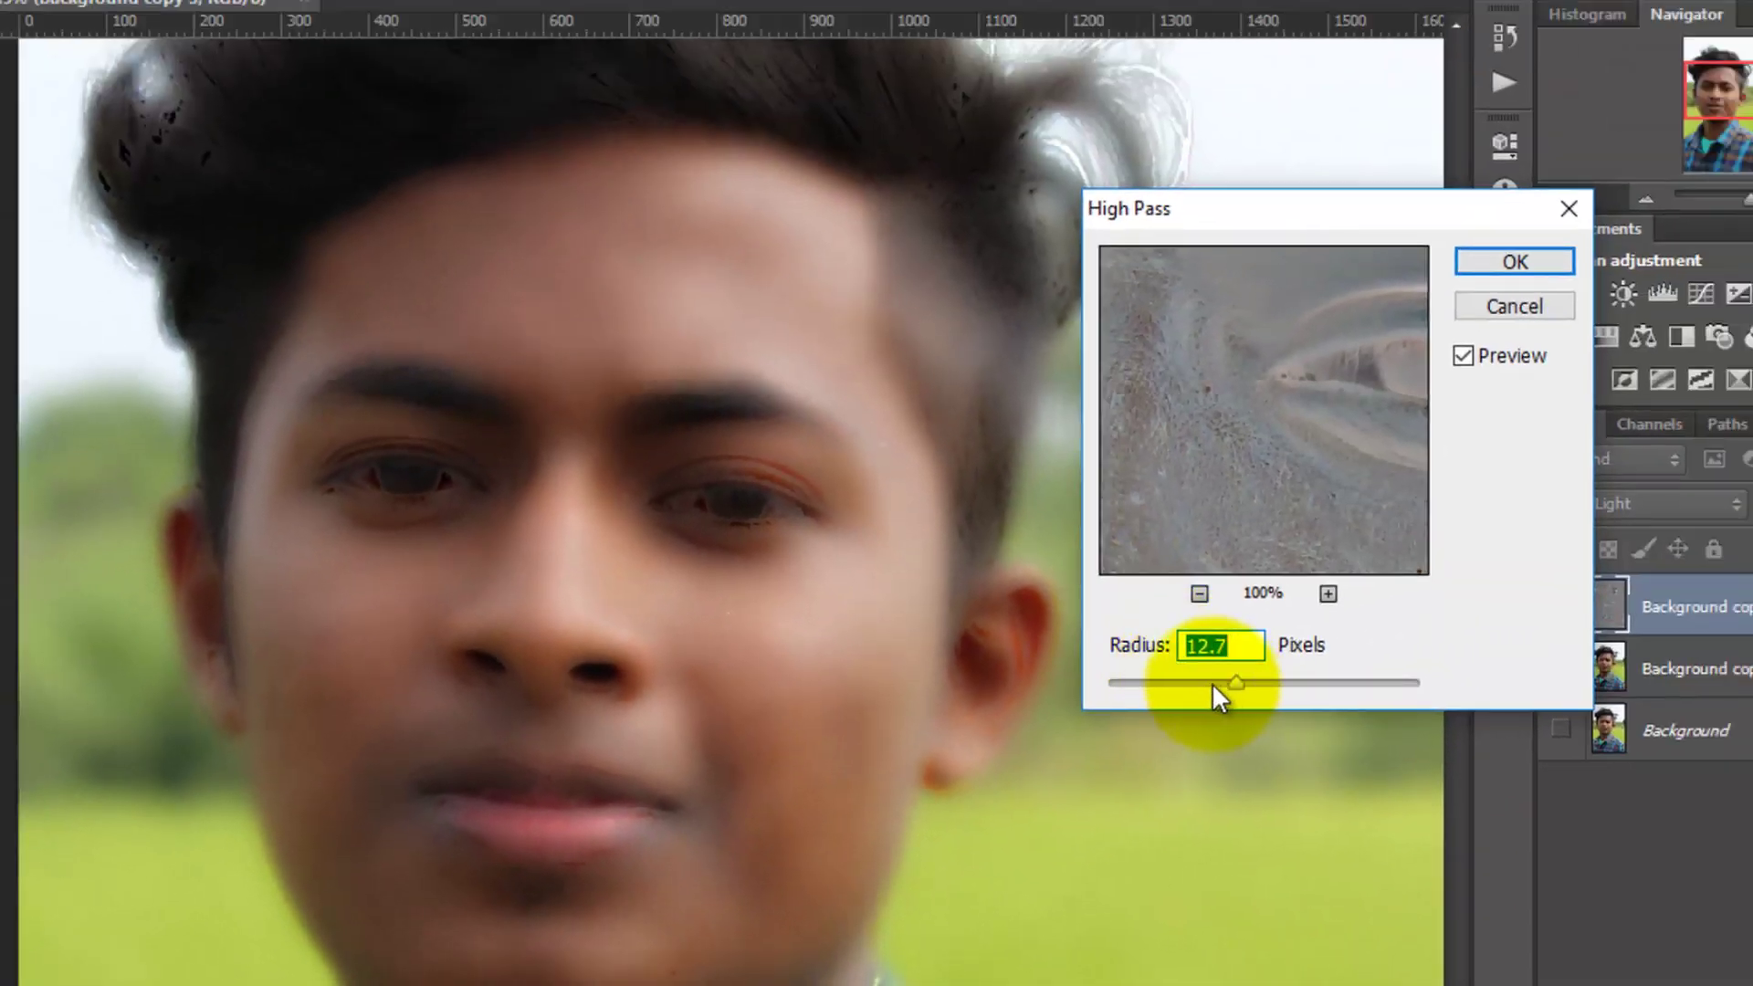
drag(1212, 682, 1240, 692)
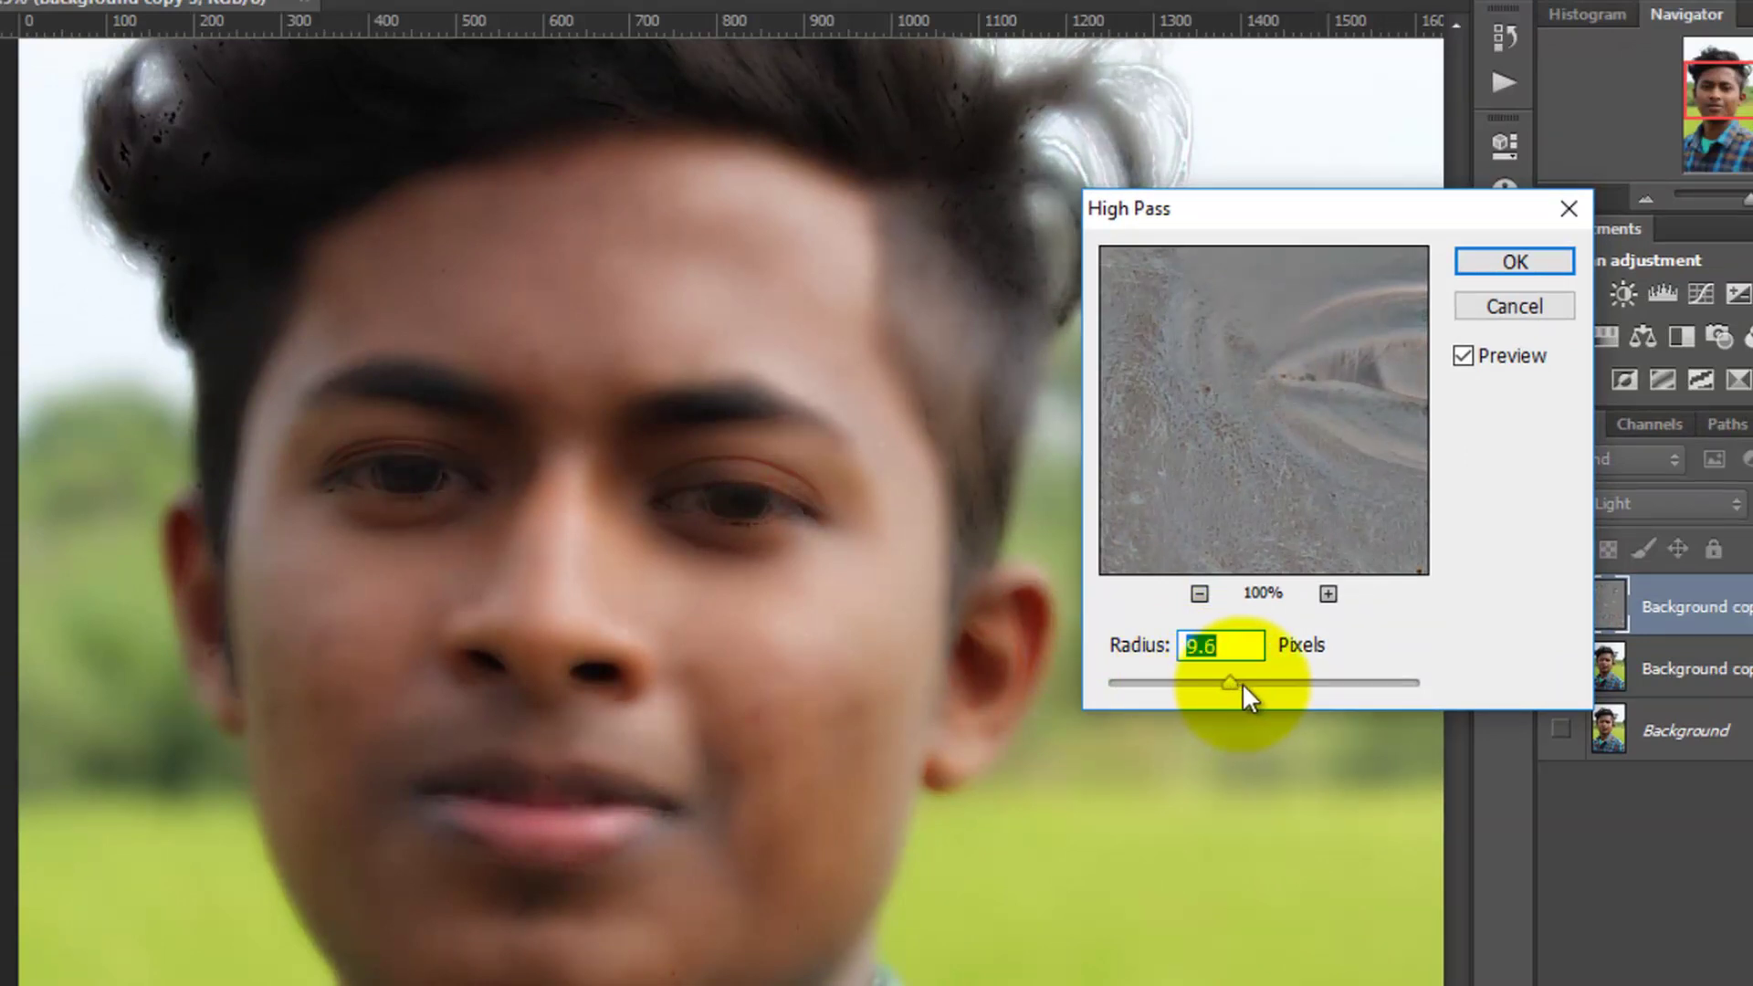
drag(1242, 682, 1235, 683)
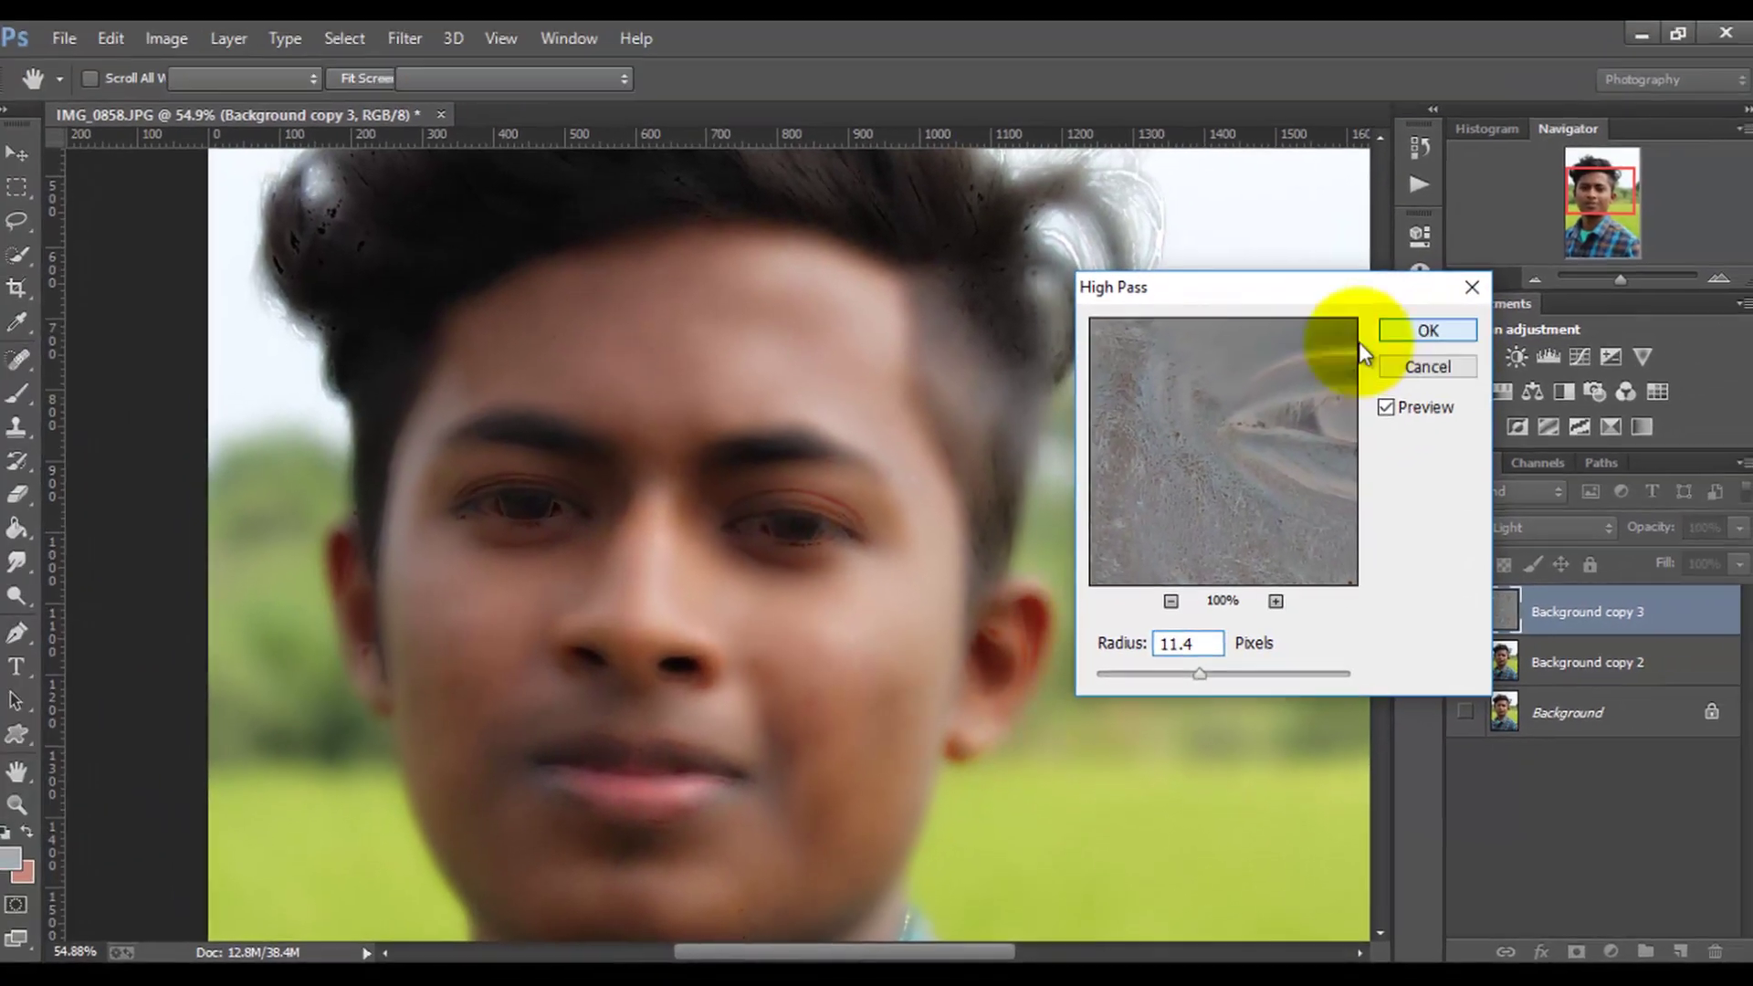
click(1515, 261)
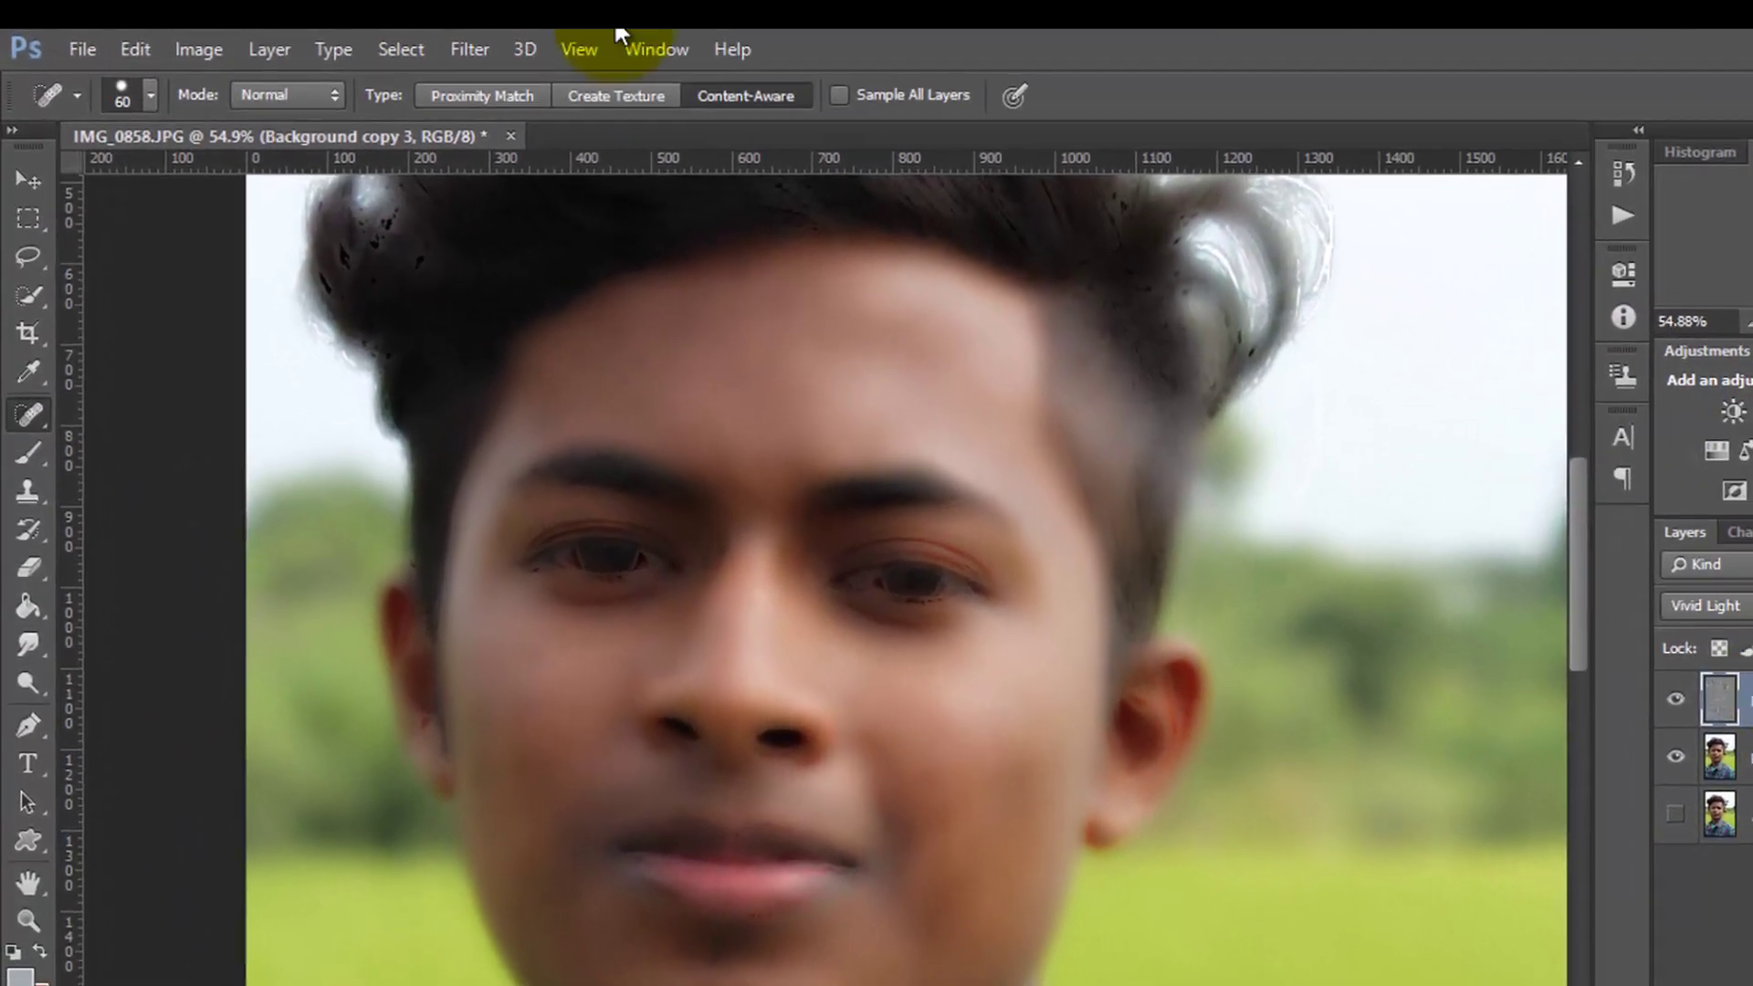
Apply a 6.3 px Gaussian Blur to the Vivid Light Background copy 3 layer
click(466, 47)
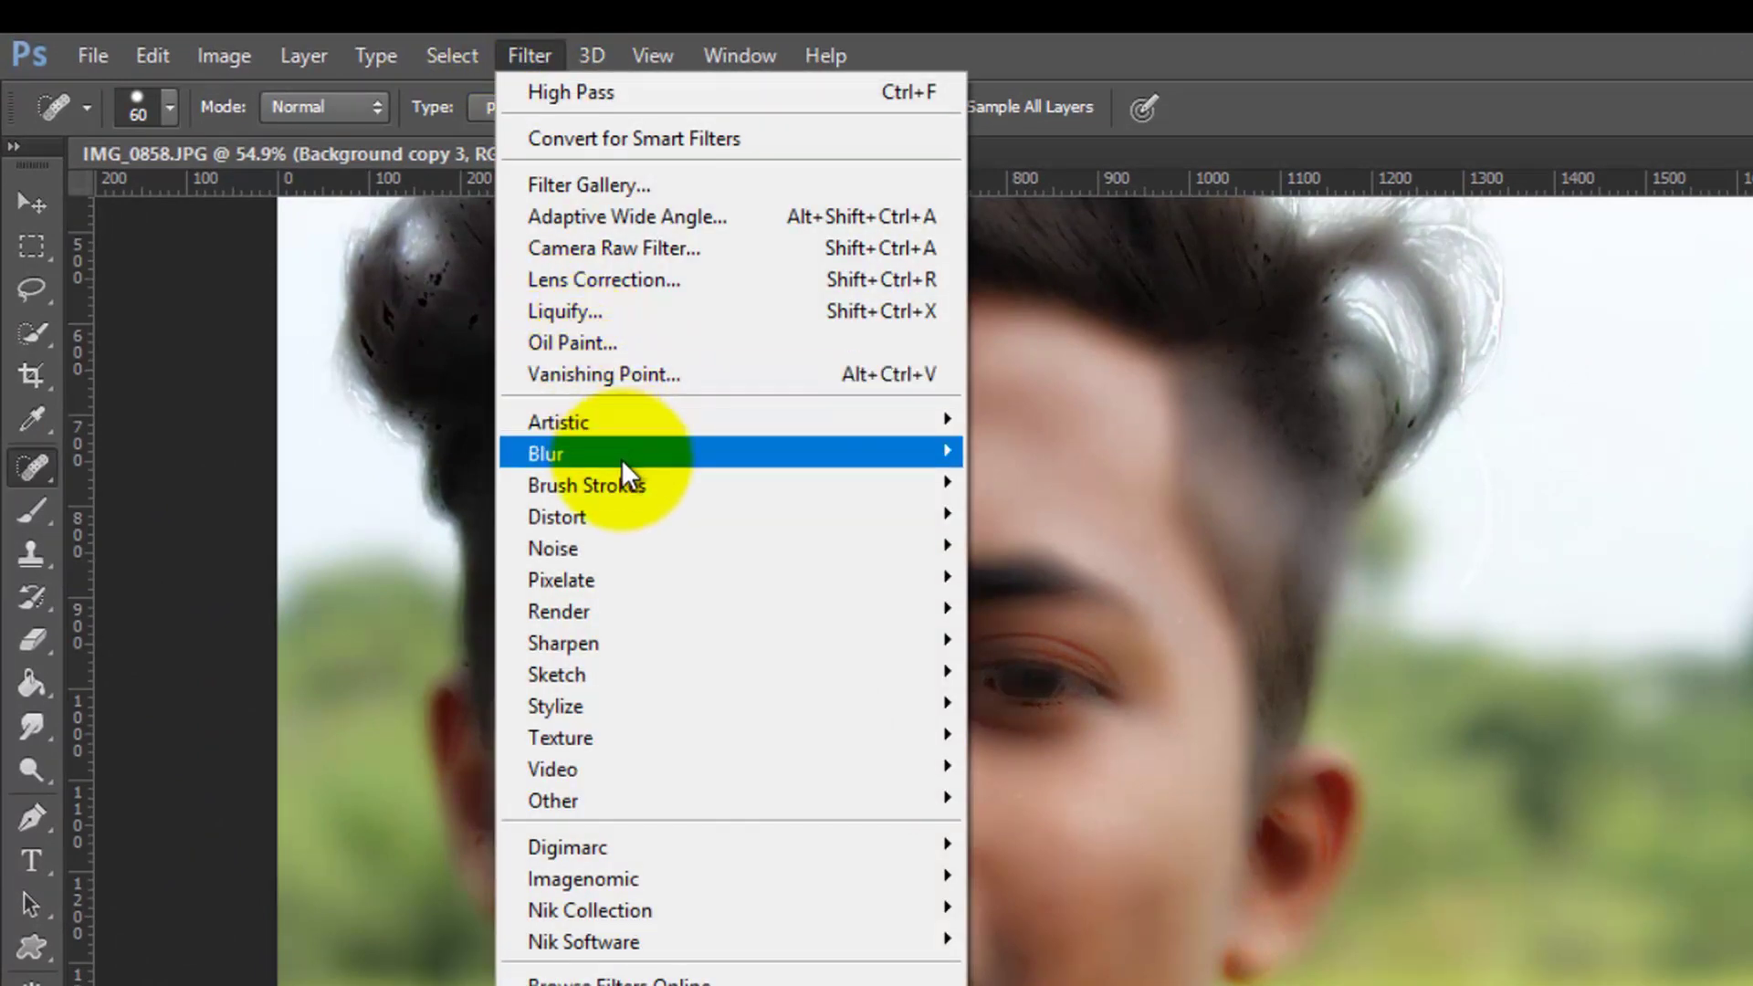
mouse_move(546, 453)
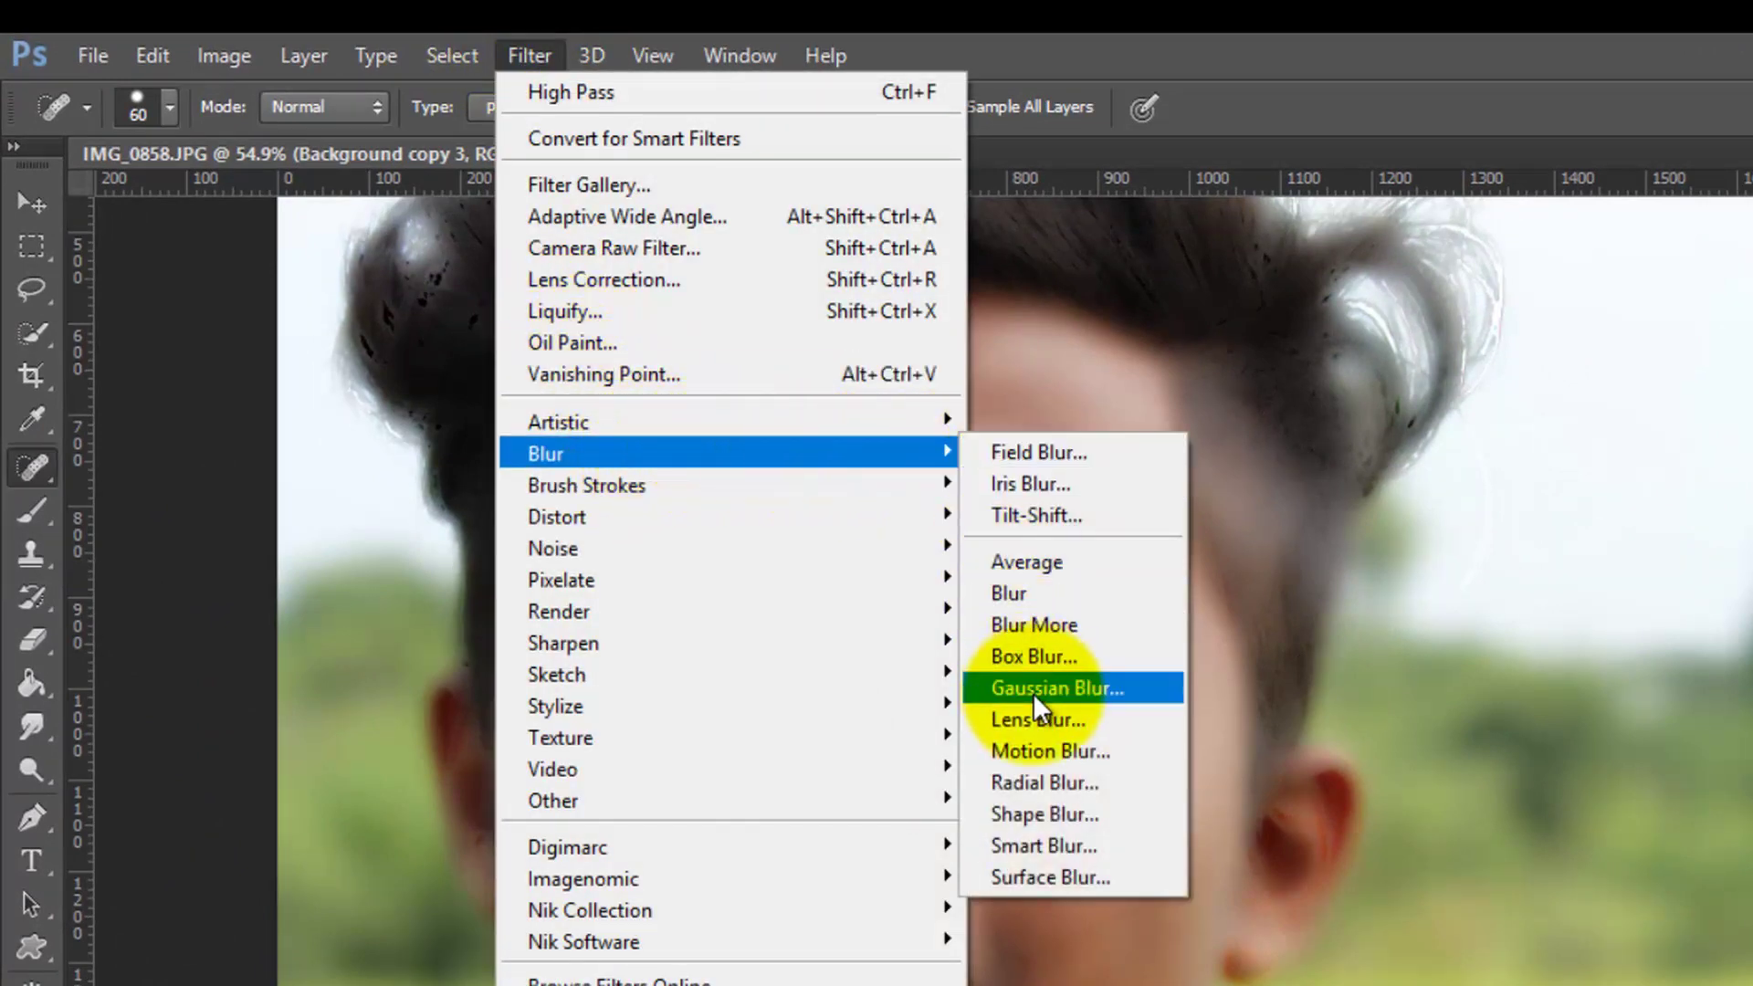
click(1033, 693)
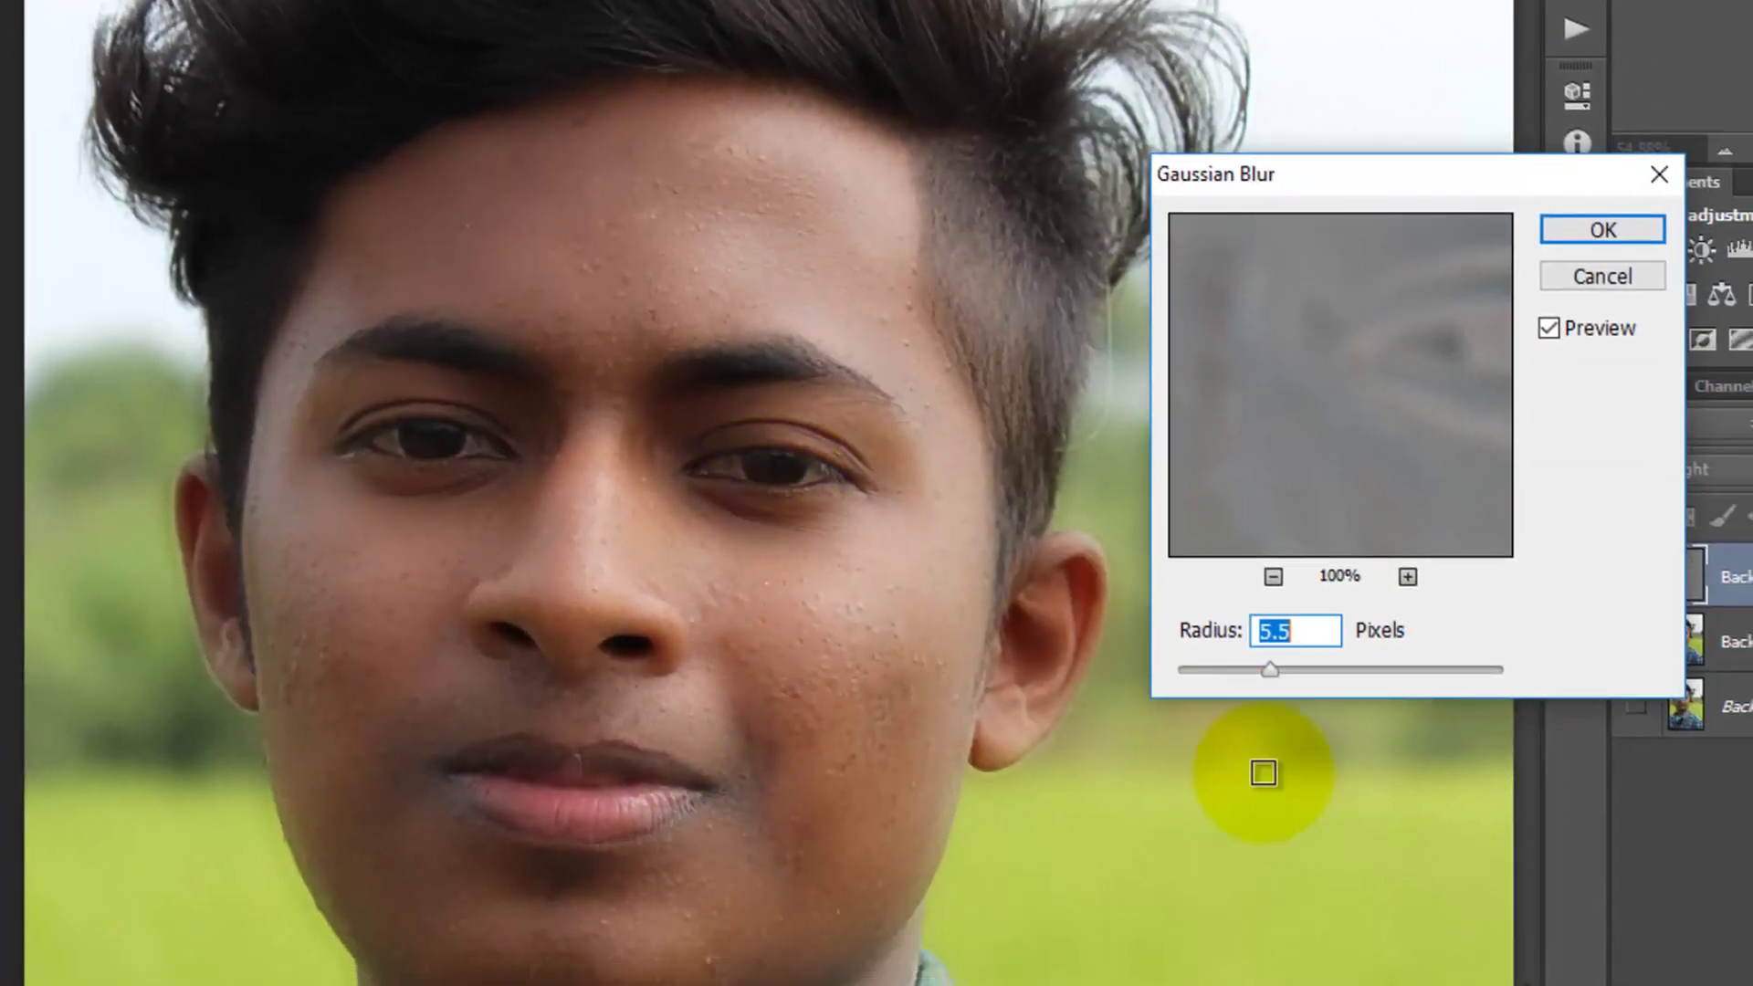
mouse_move(1269, 669)
mouse_down()
mouse_move(1206, 670)
mouse_move(1373, 677)
mouse_move(1280, 674)
mouse_up()
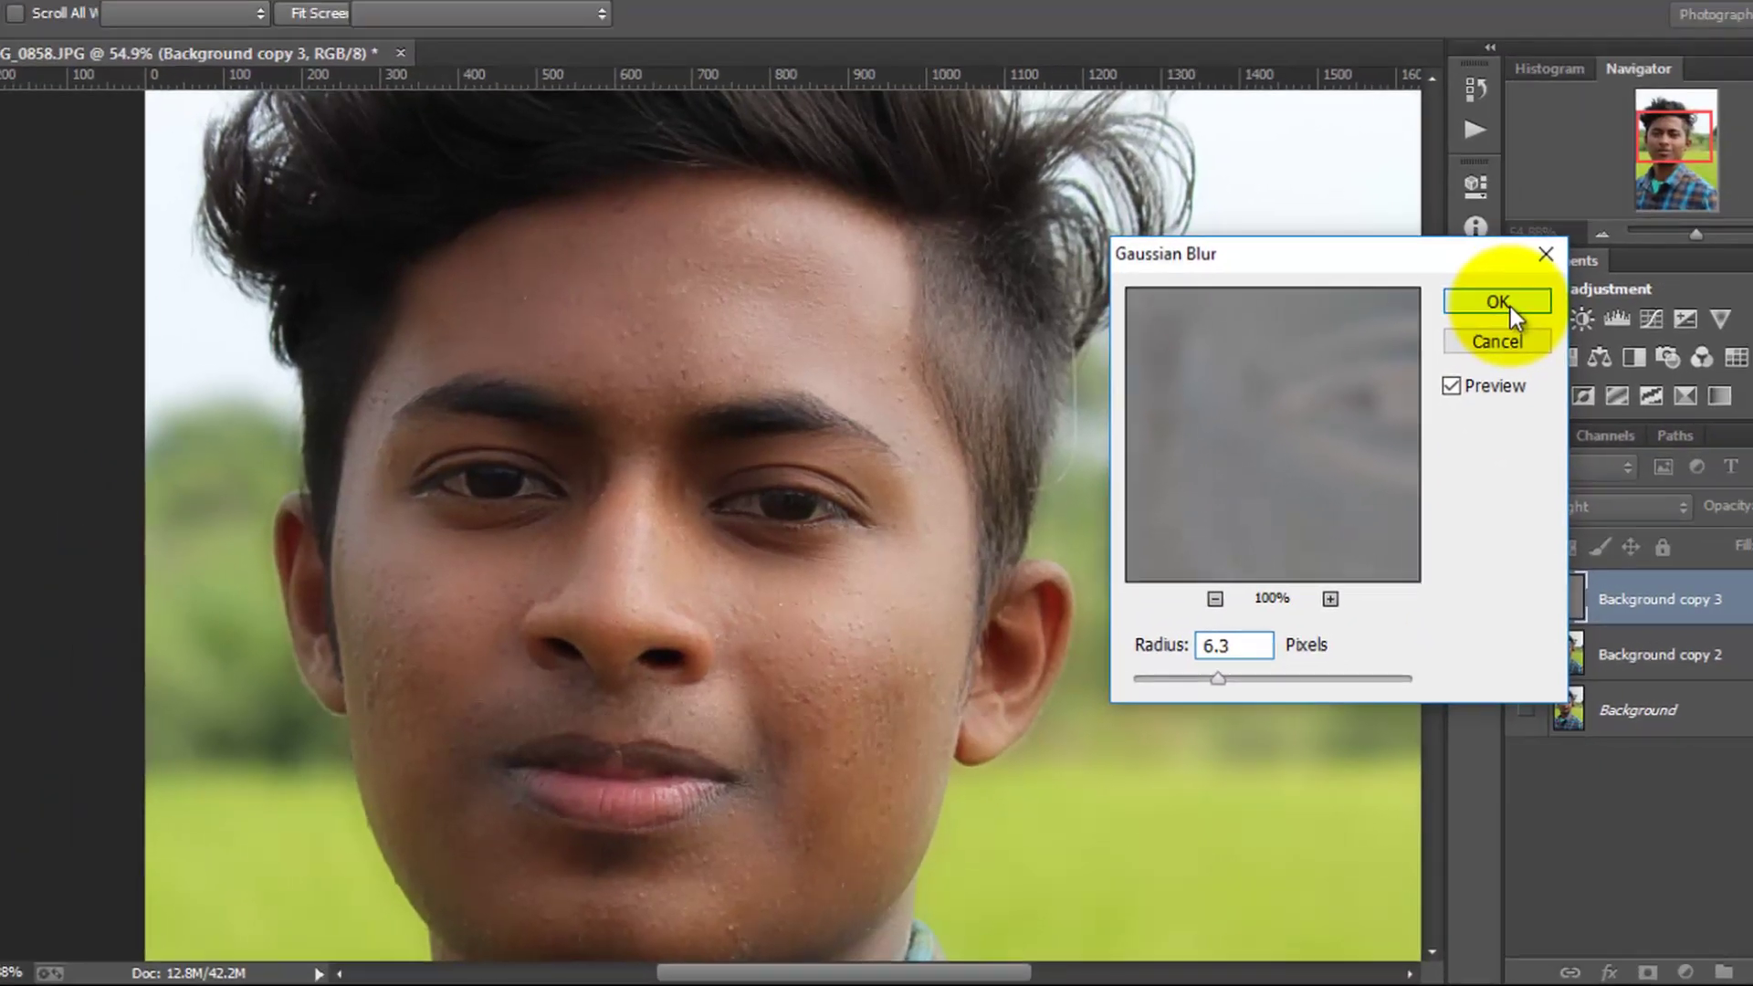
click(1497, 297)
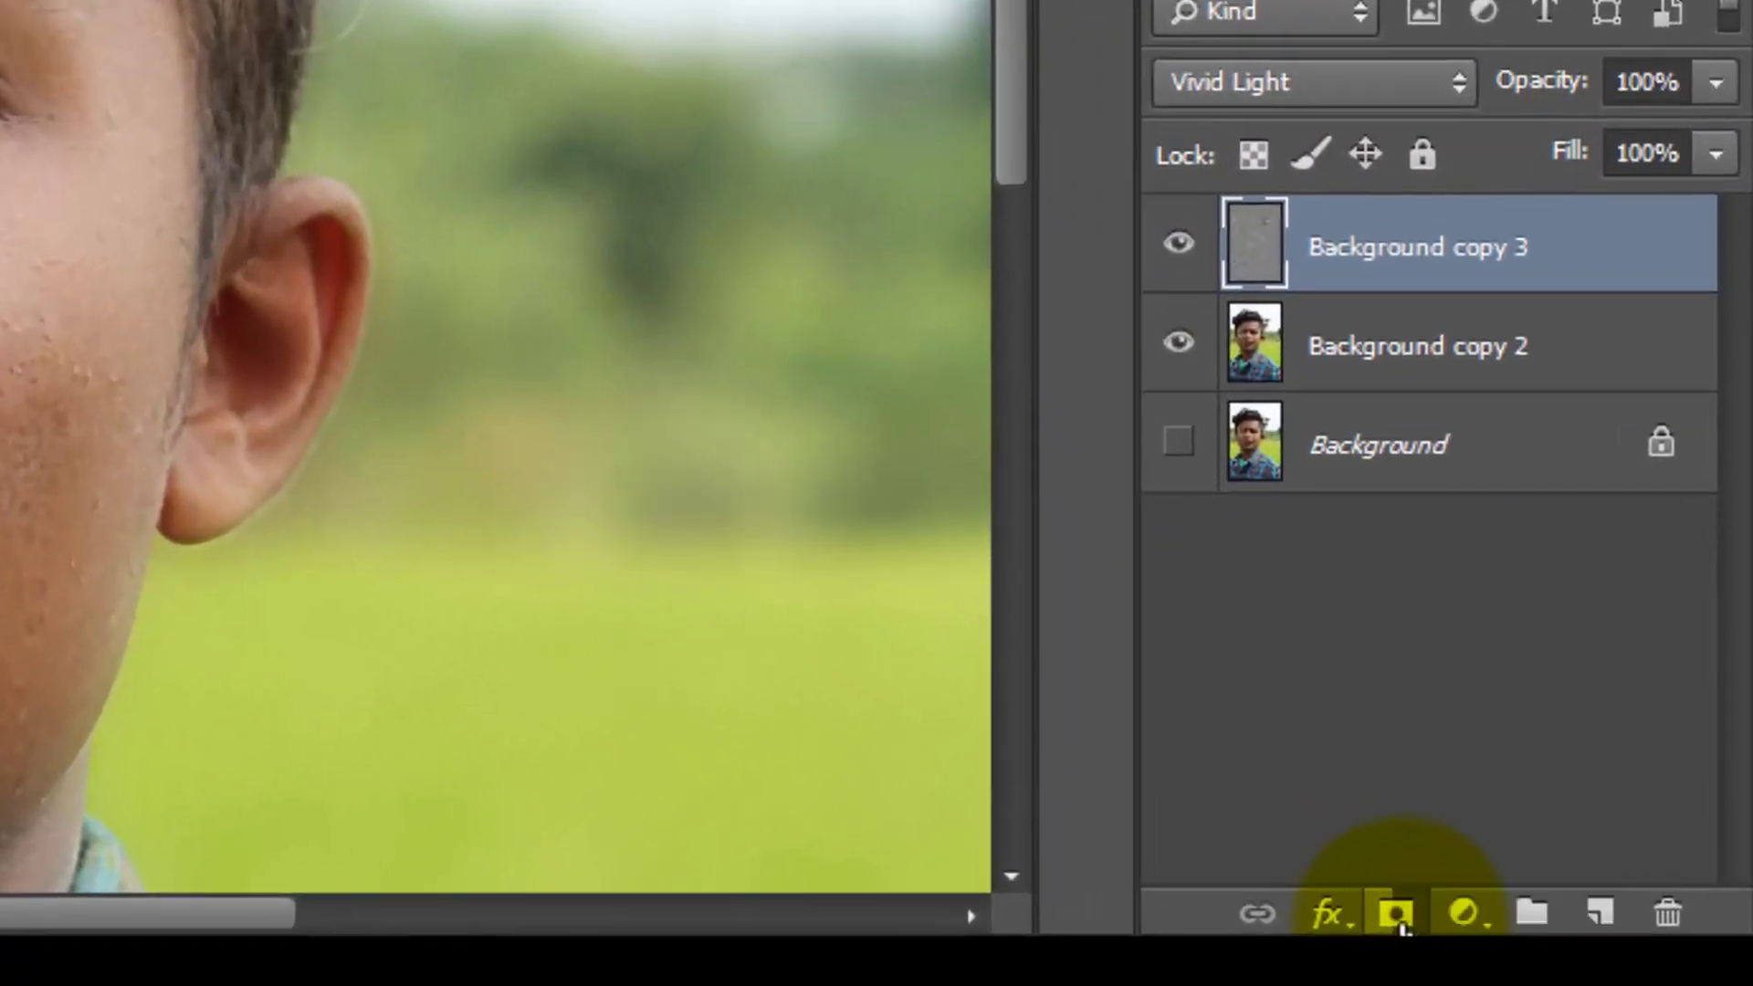
Give Background copy 3 a layer mask and invert it to solid black in Properties
click(1573, 951)
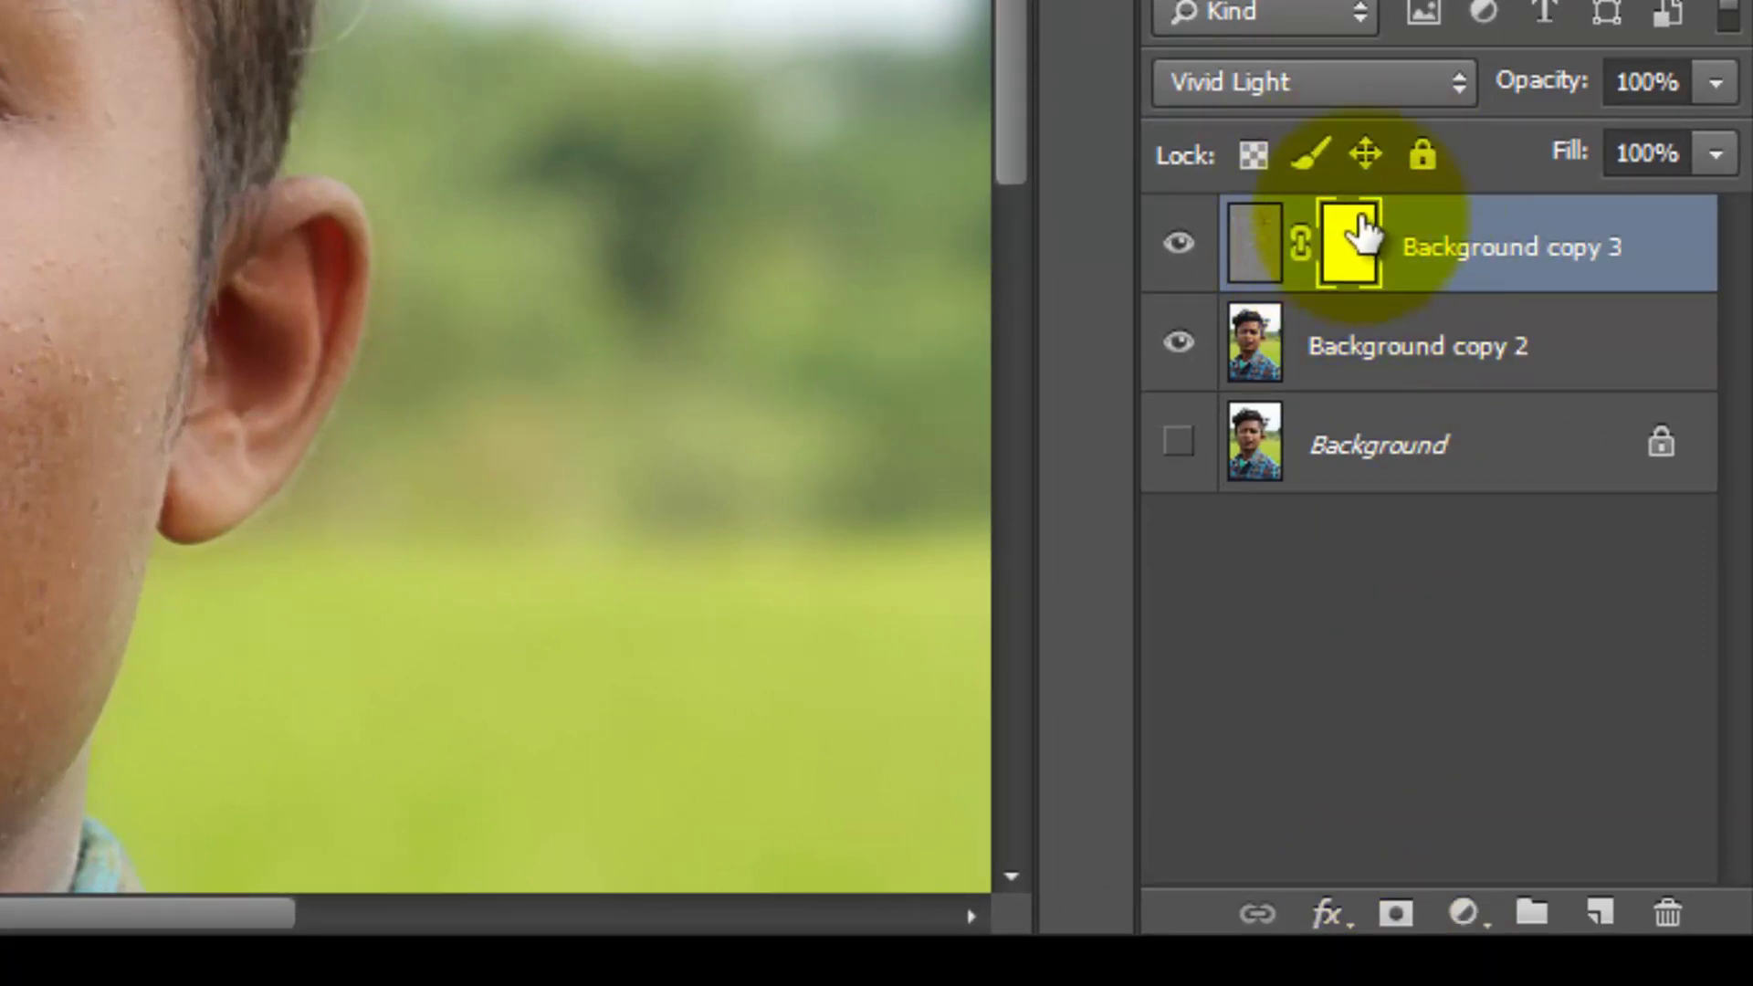
double_click(1361, 230)
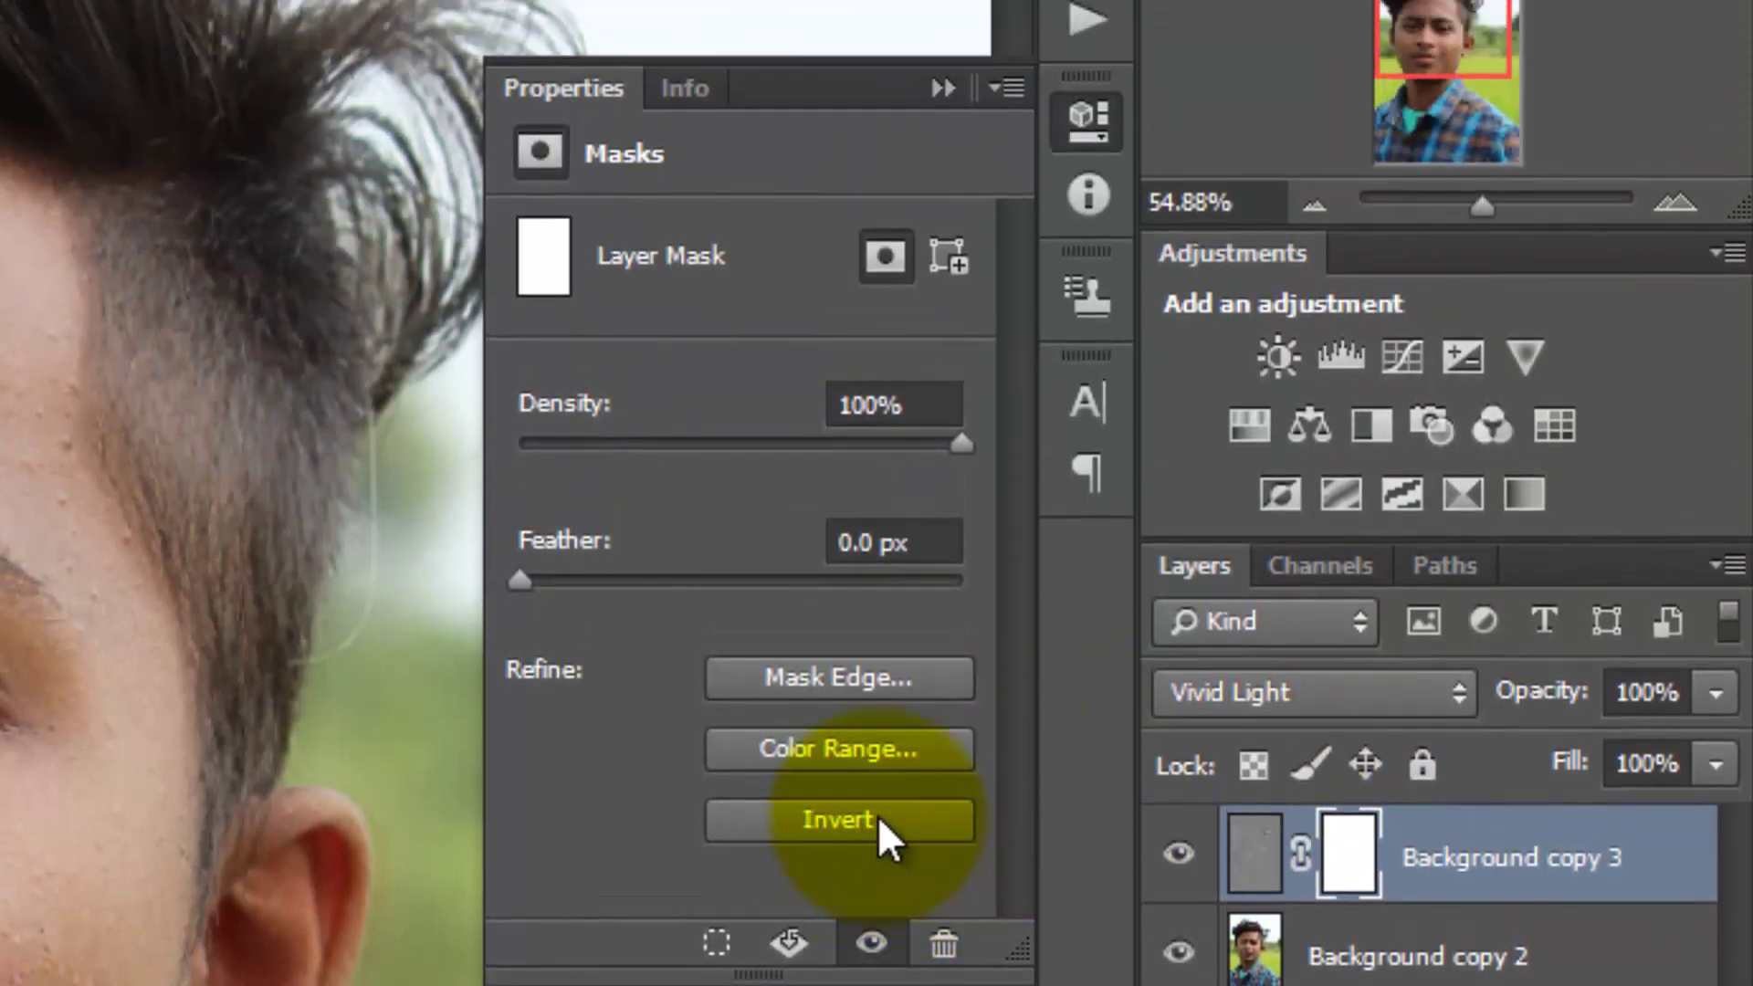
click(881, 835)
click(1329, 216)
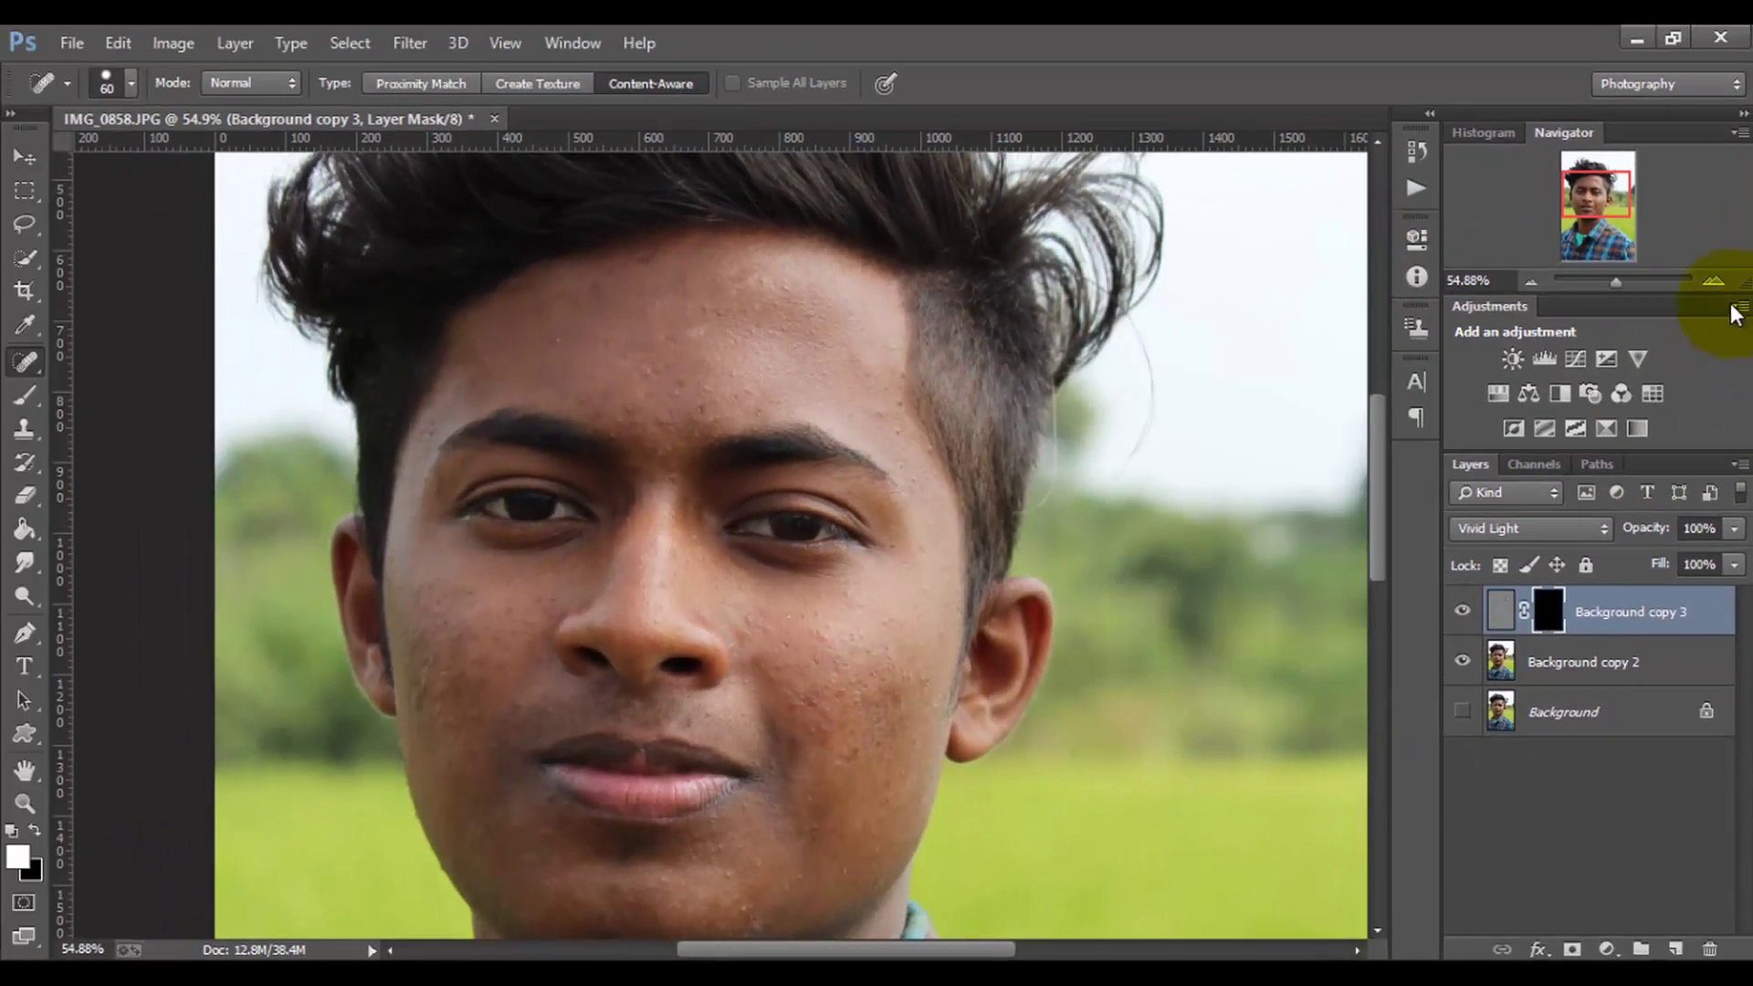
drag(1619, 276, 1623, 276)
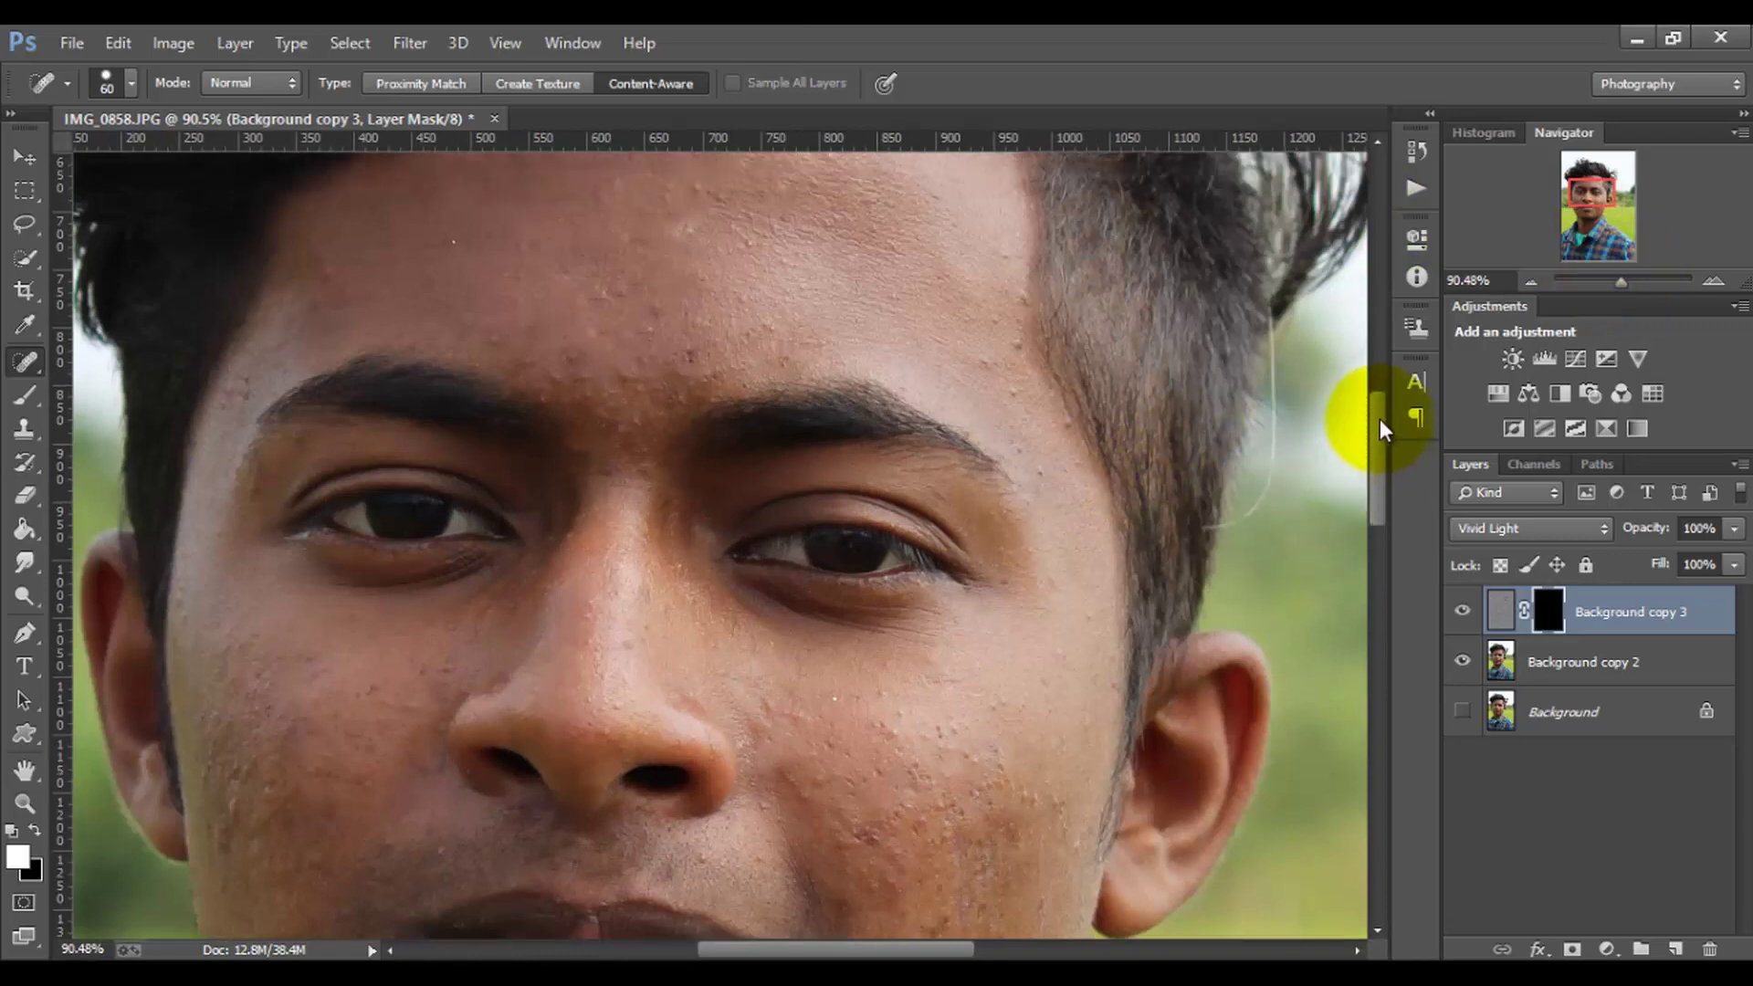
drag(1377, 442, 1379, 410)
drag(1614, 272, 1624, 282)
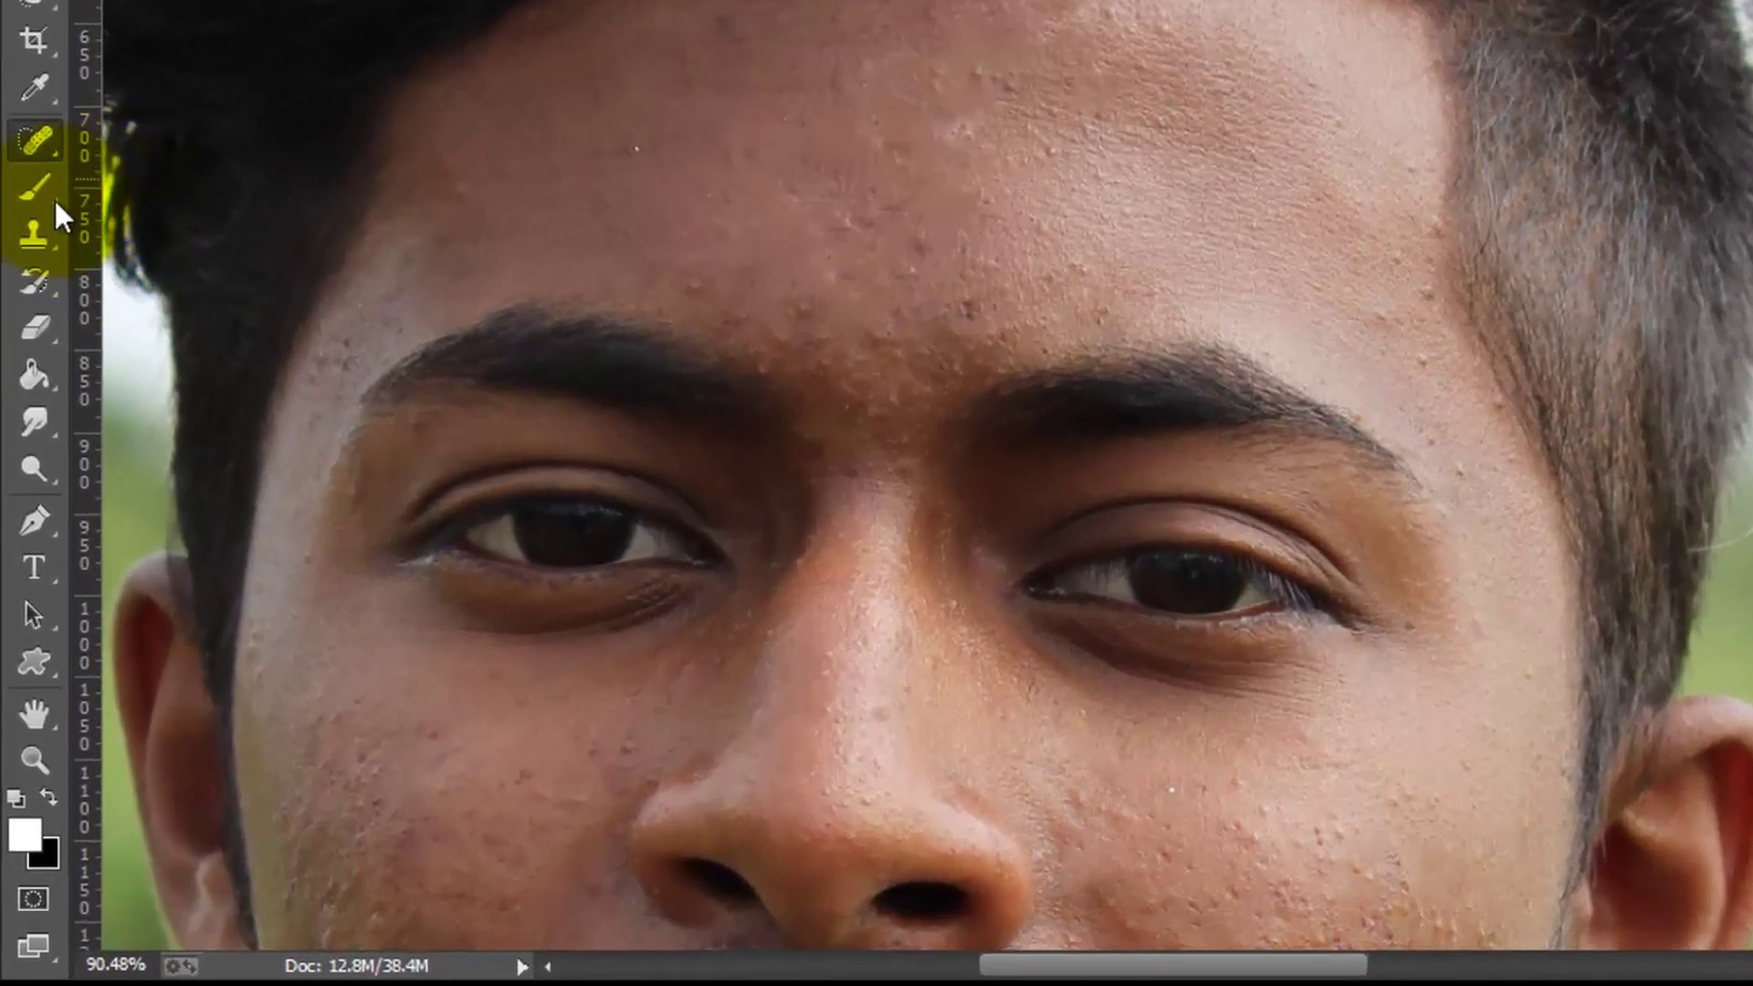
Paint white on the mask with a smaller Brush over the left cheek, chin and jaw
click(24, 394)
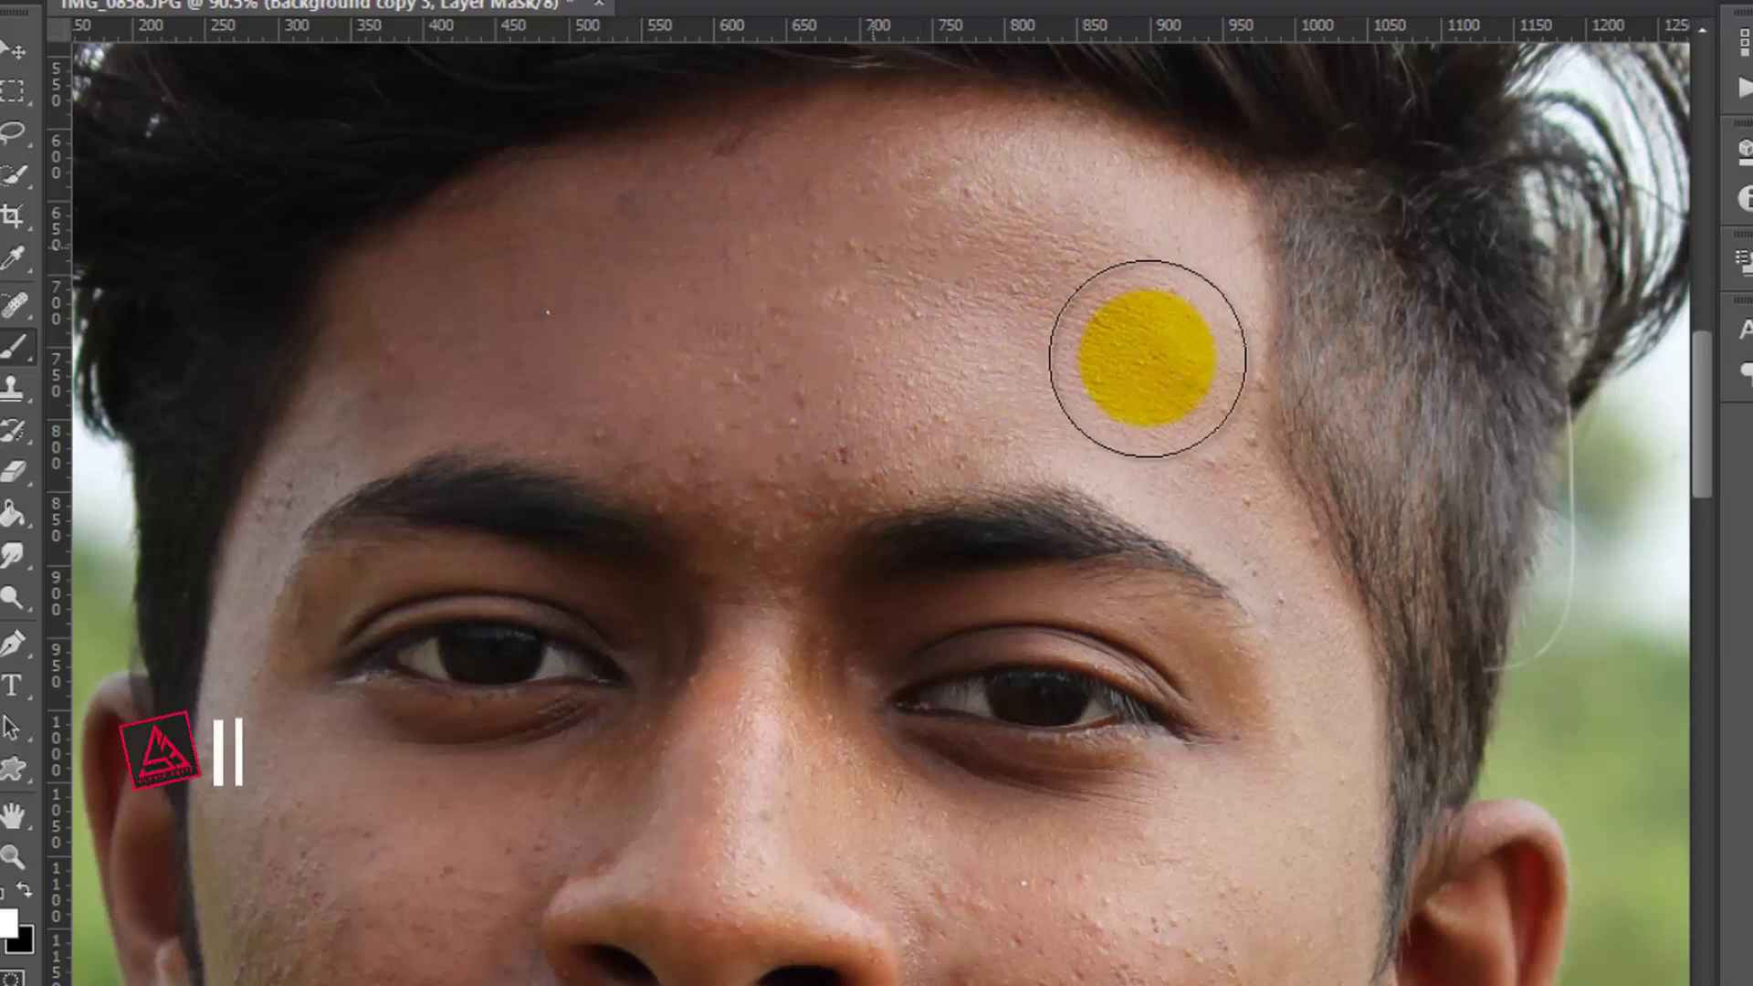
key([)
key([)
key([)
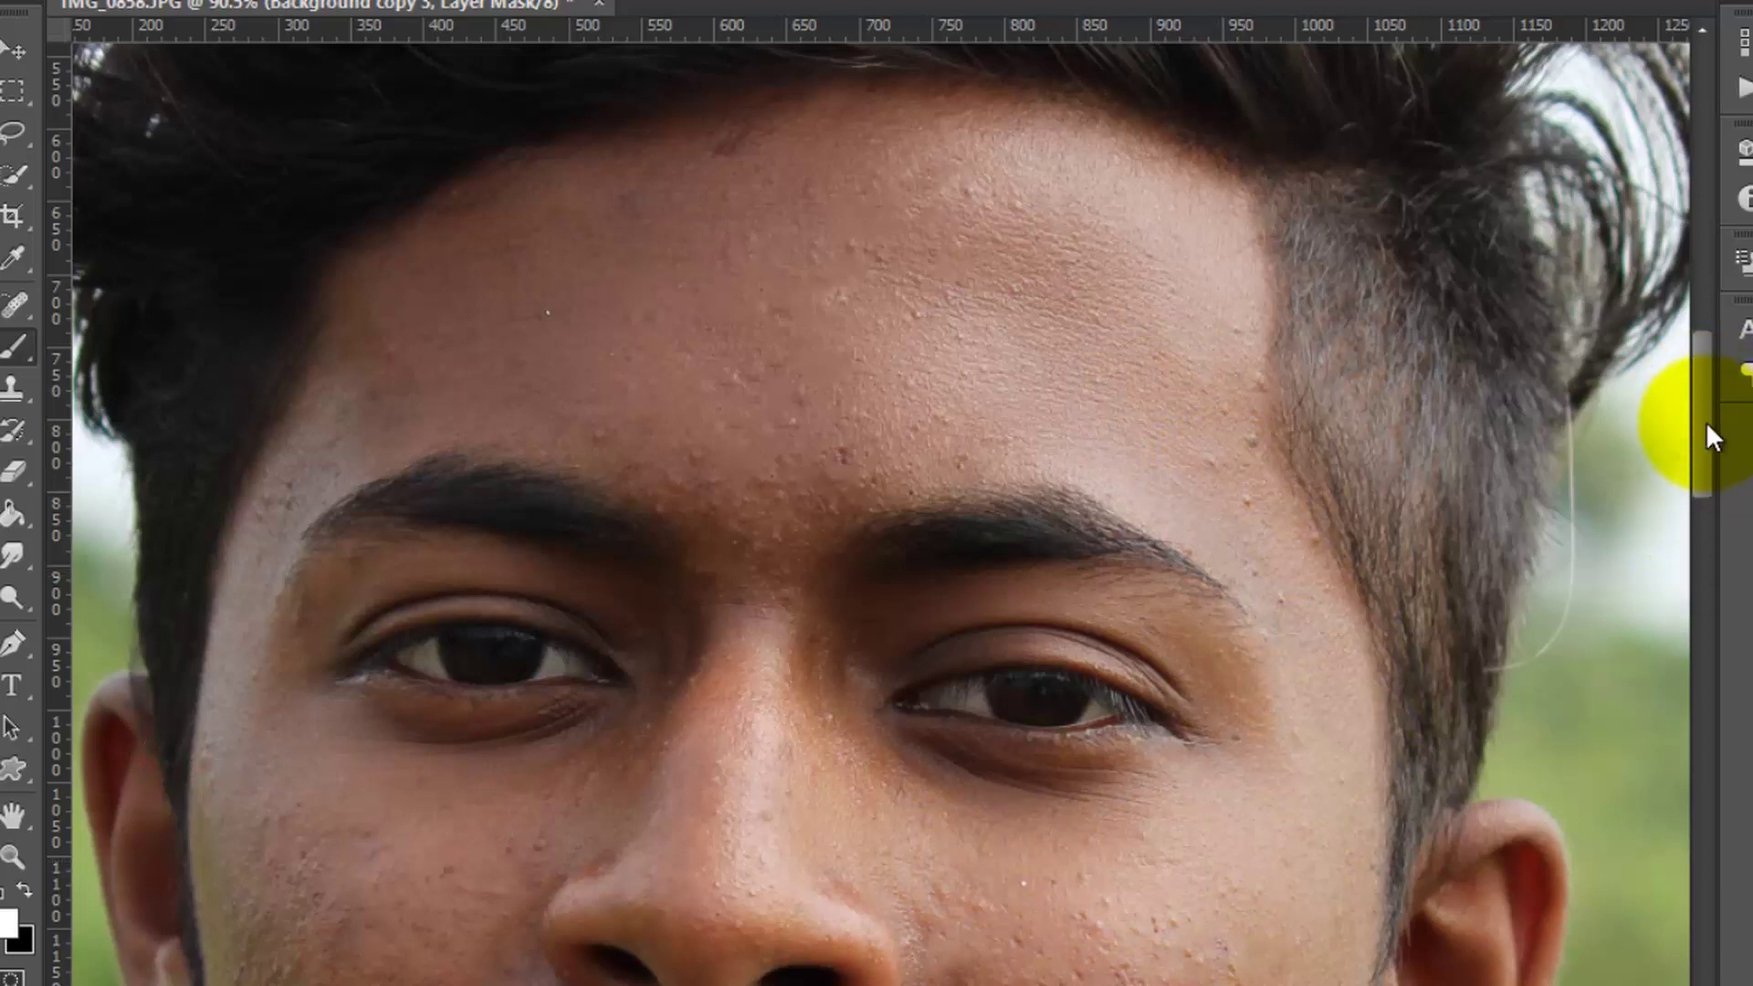
drag(1705, 420, 1712, 506)
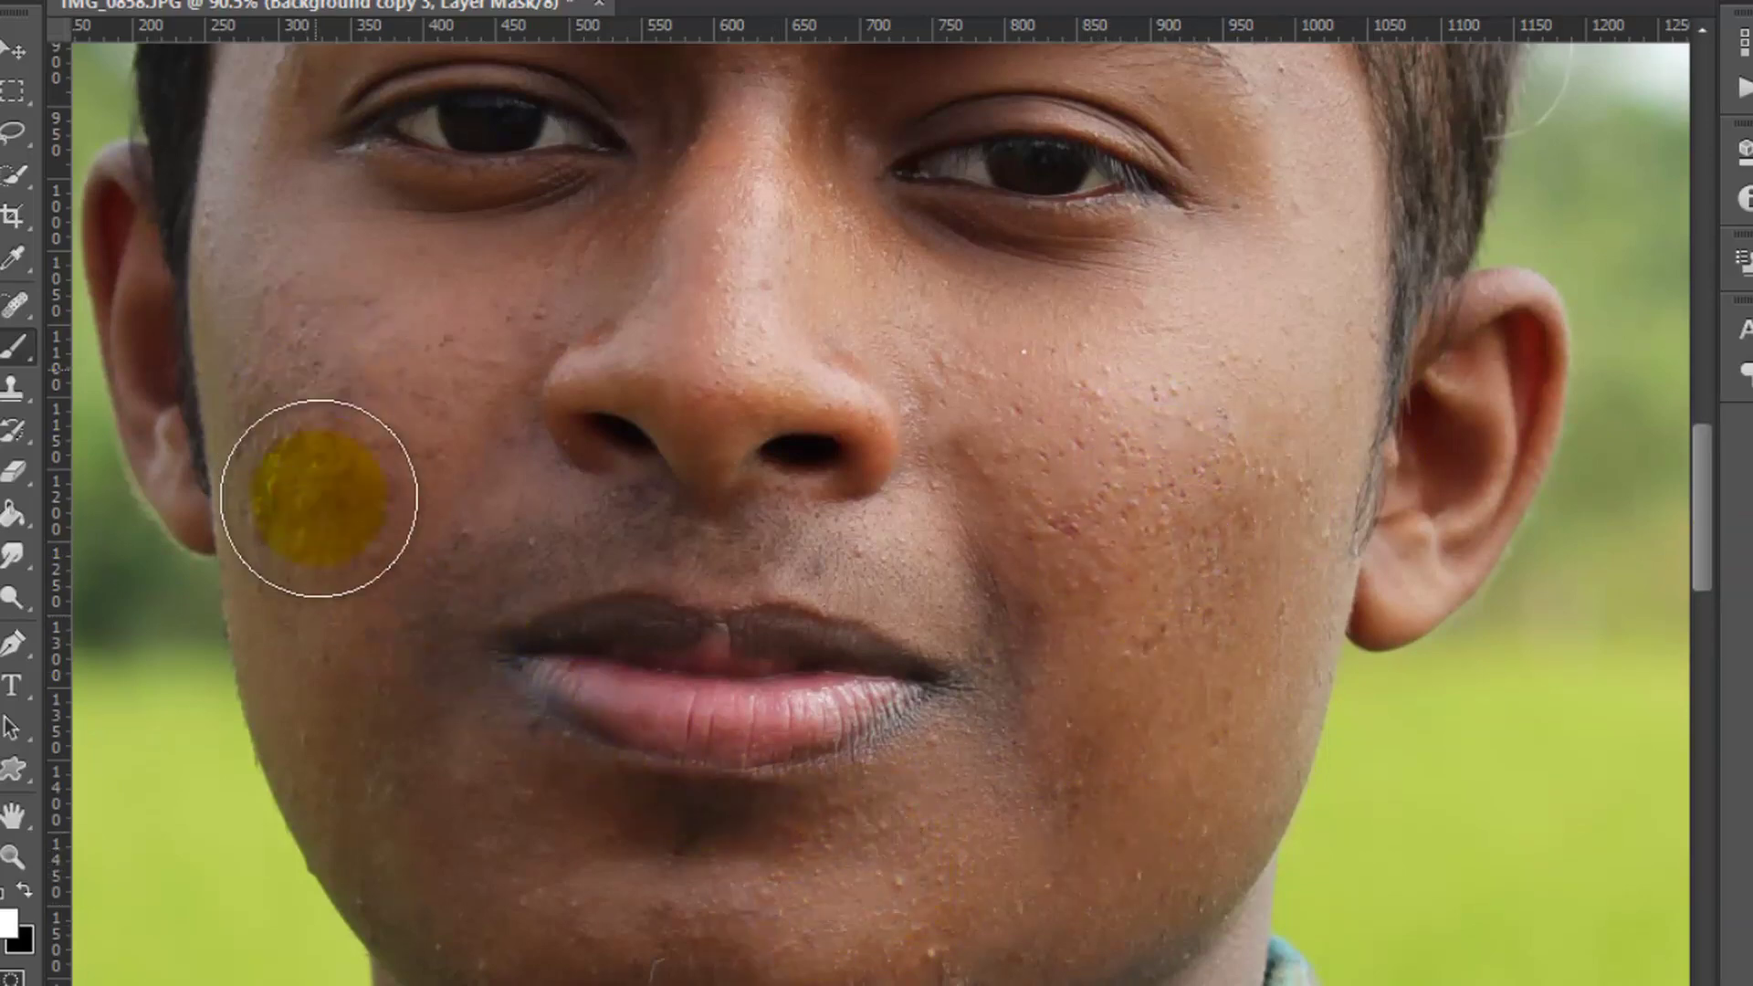
drag(313, 458, 320, 518)
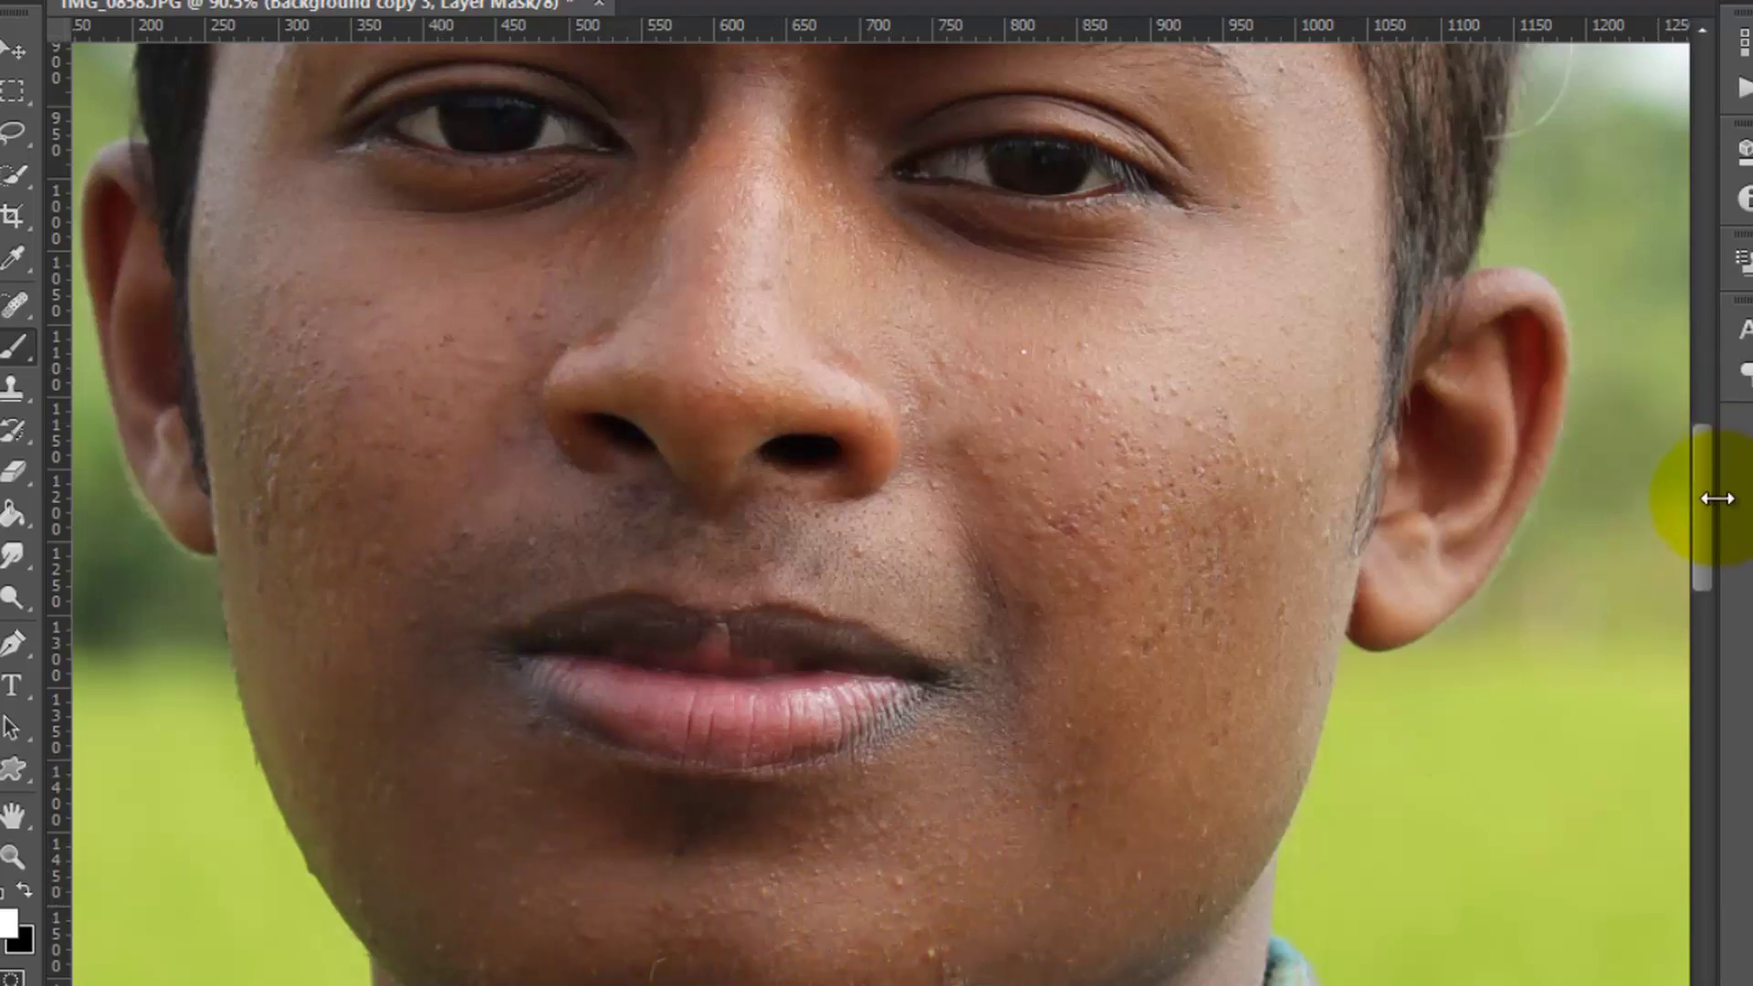
drag(1703, 498, 1702, 557)
mouse_move(911, 561)
mouse_down()
mouse_move(689, 973)
mouse_move(939, 845)
mouse_up()
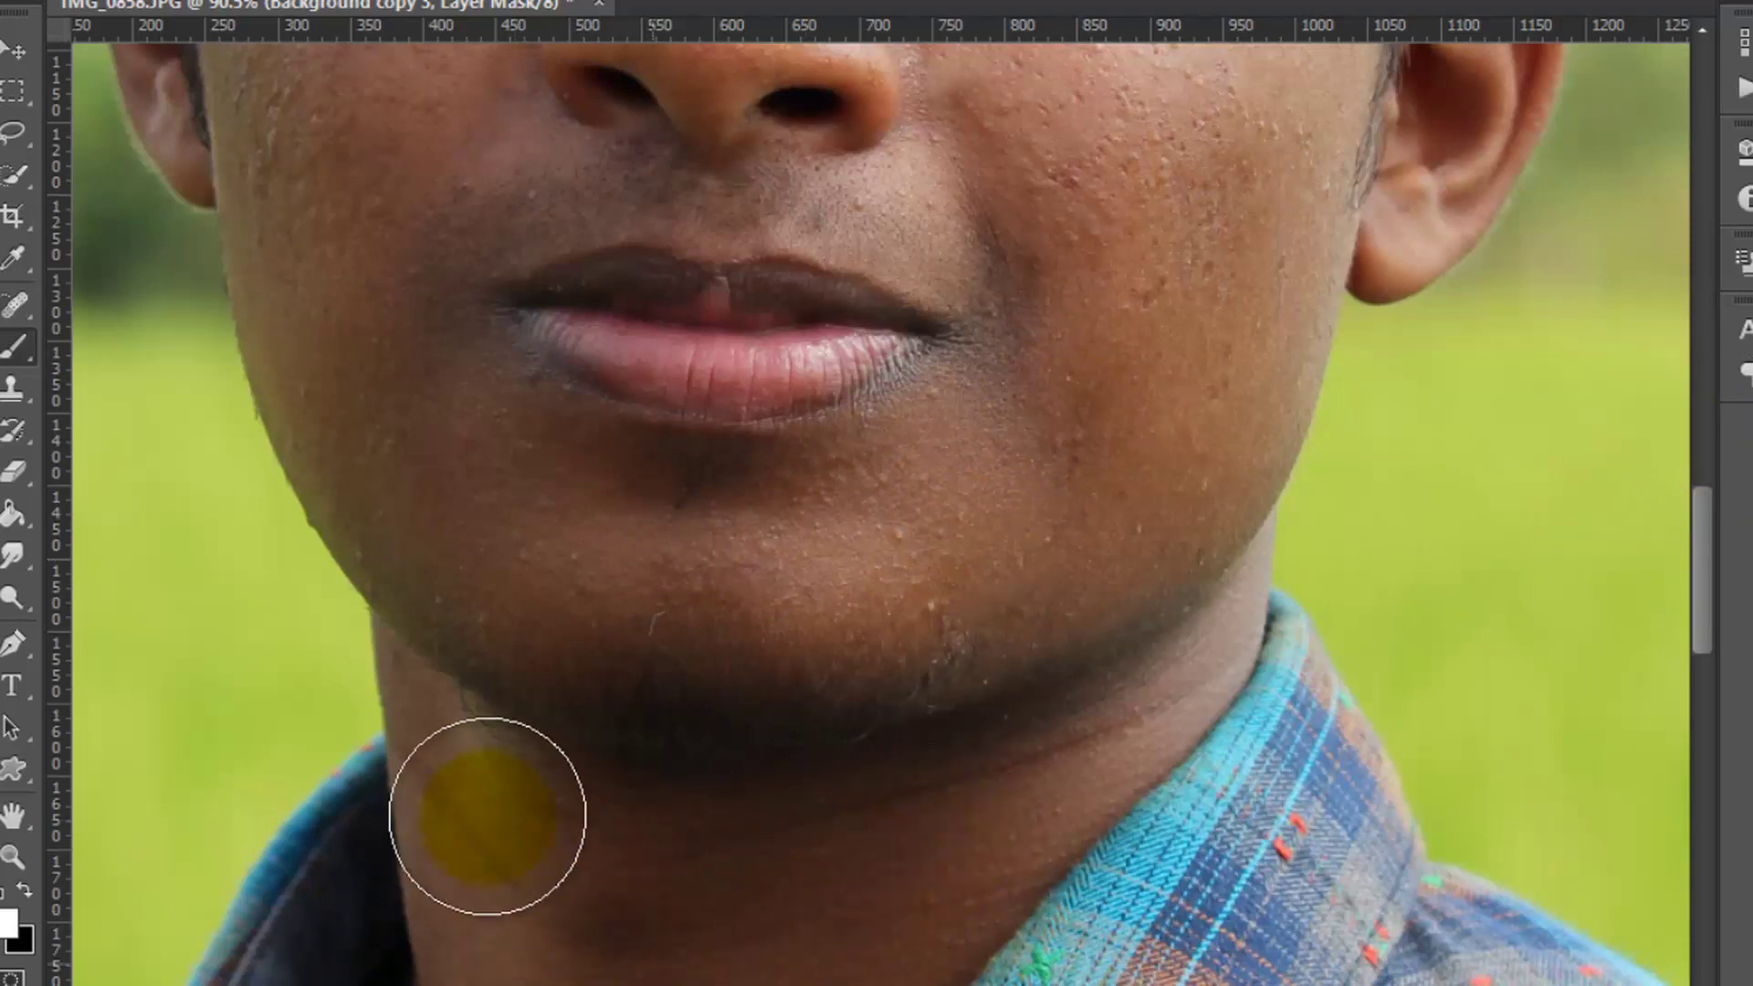
Paint the smoothing over the neck and jaw line
mouse_move(488, 815)
mouse_down()
mouse_move(1690, 478)
mouse_move(1675, 548)
mouse_move(1010, 763)
mouse_move(924, 743)
mouse_move(861, 810)
mouse_up()
scroll(1067, 868, down, 1)
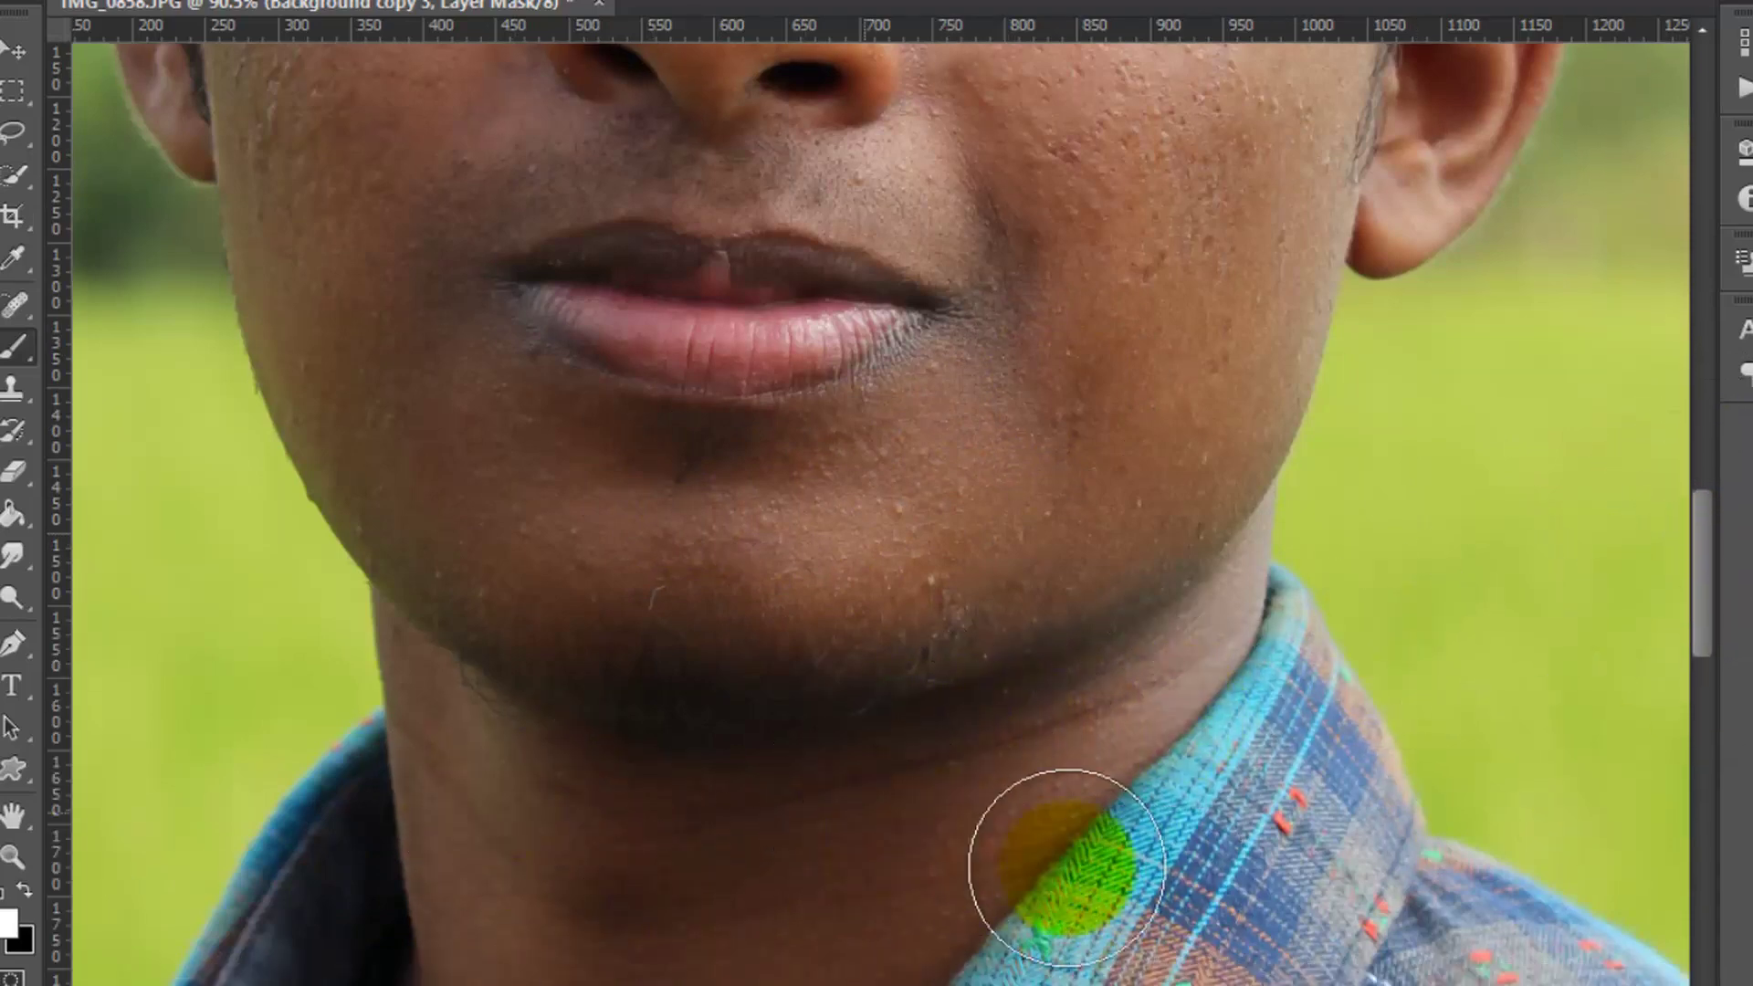
drag(1067, 867, 897, 841)
mouse_move(651, 913)
mouse_down()
mouse_move(1726, 596)
mouse_move(1704, 675)
mouse_up()
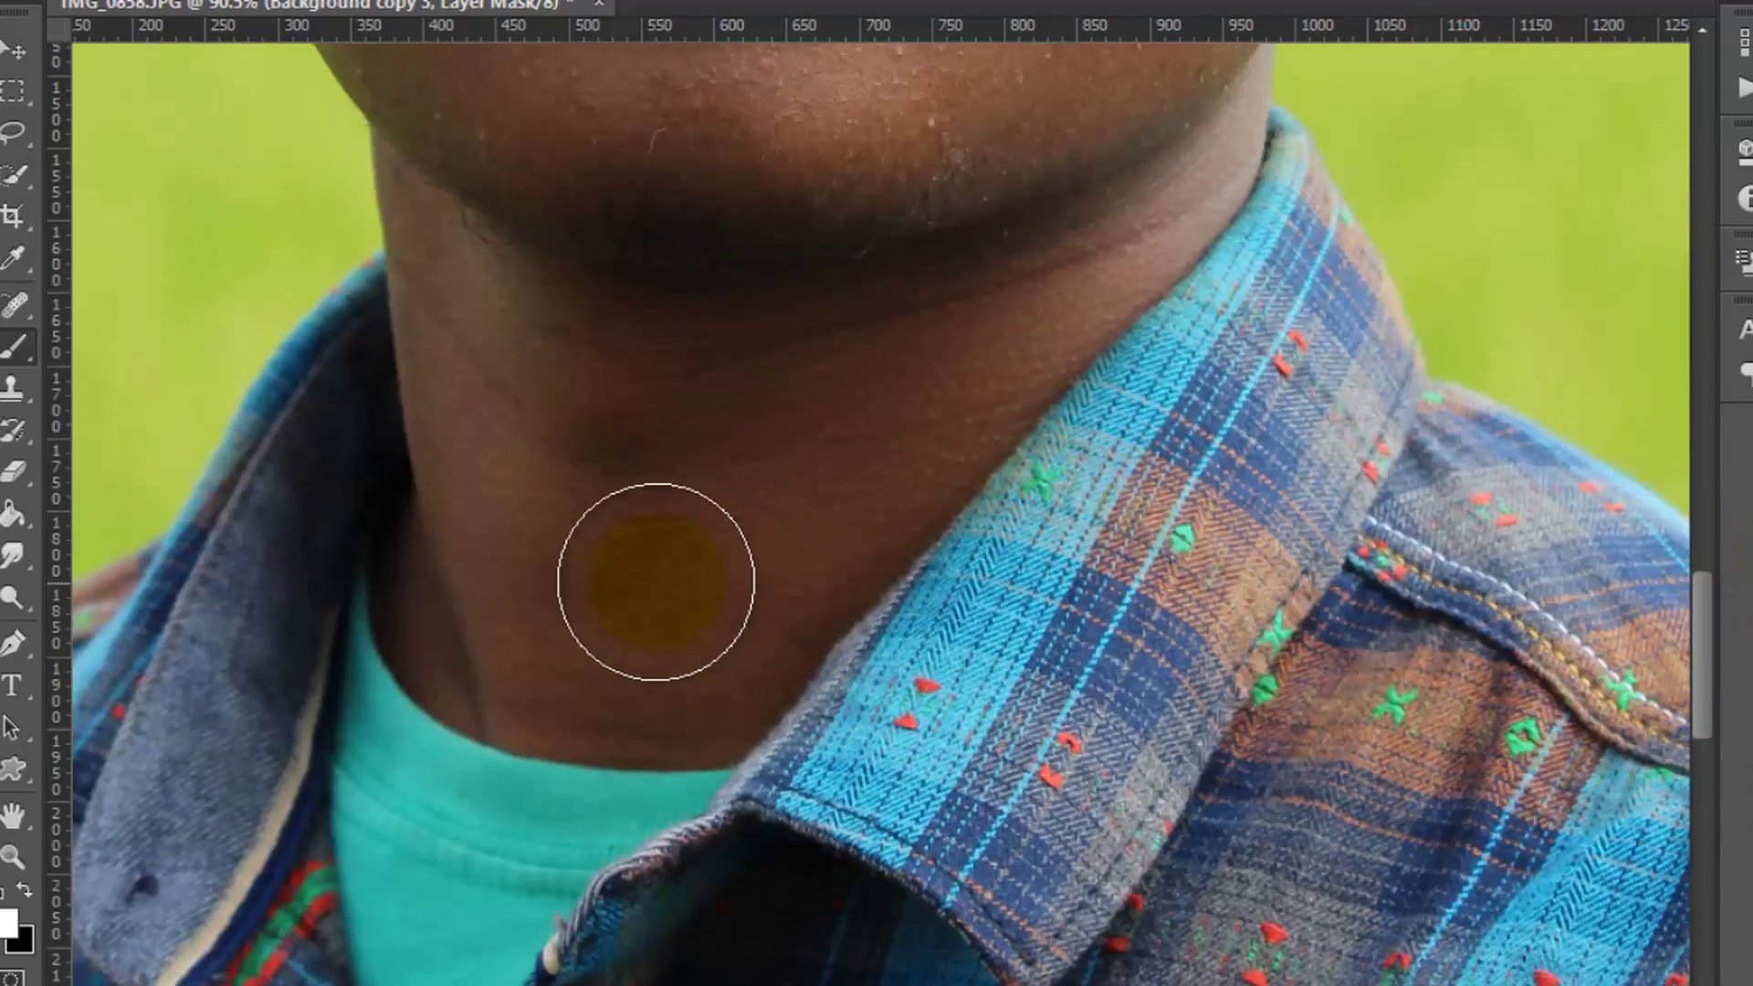
drag(647, 652, 482, 571)
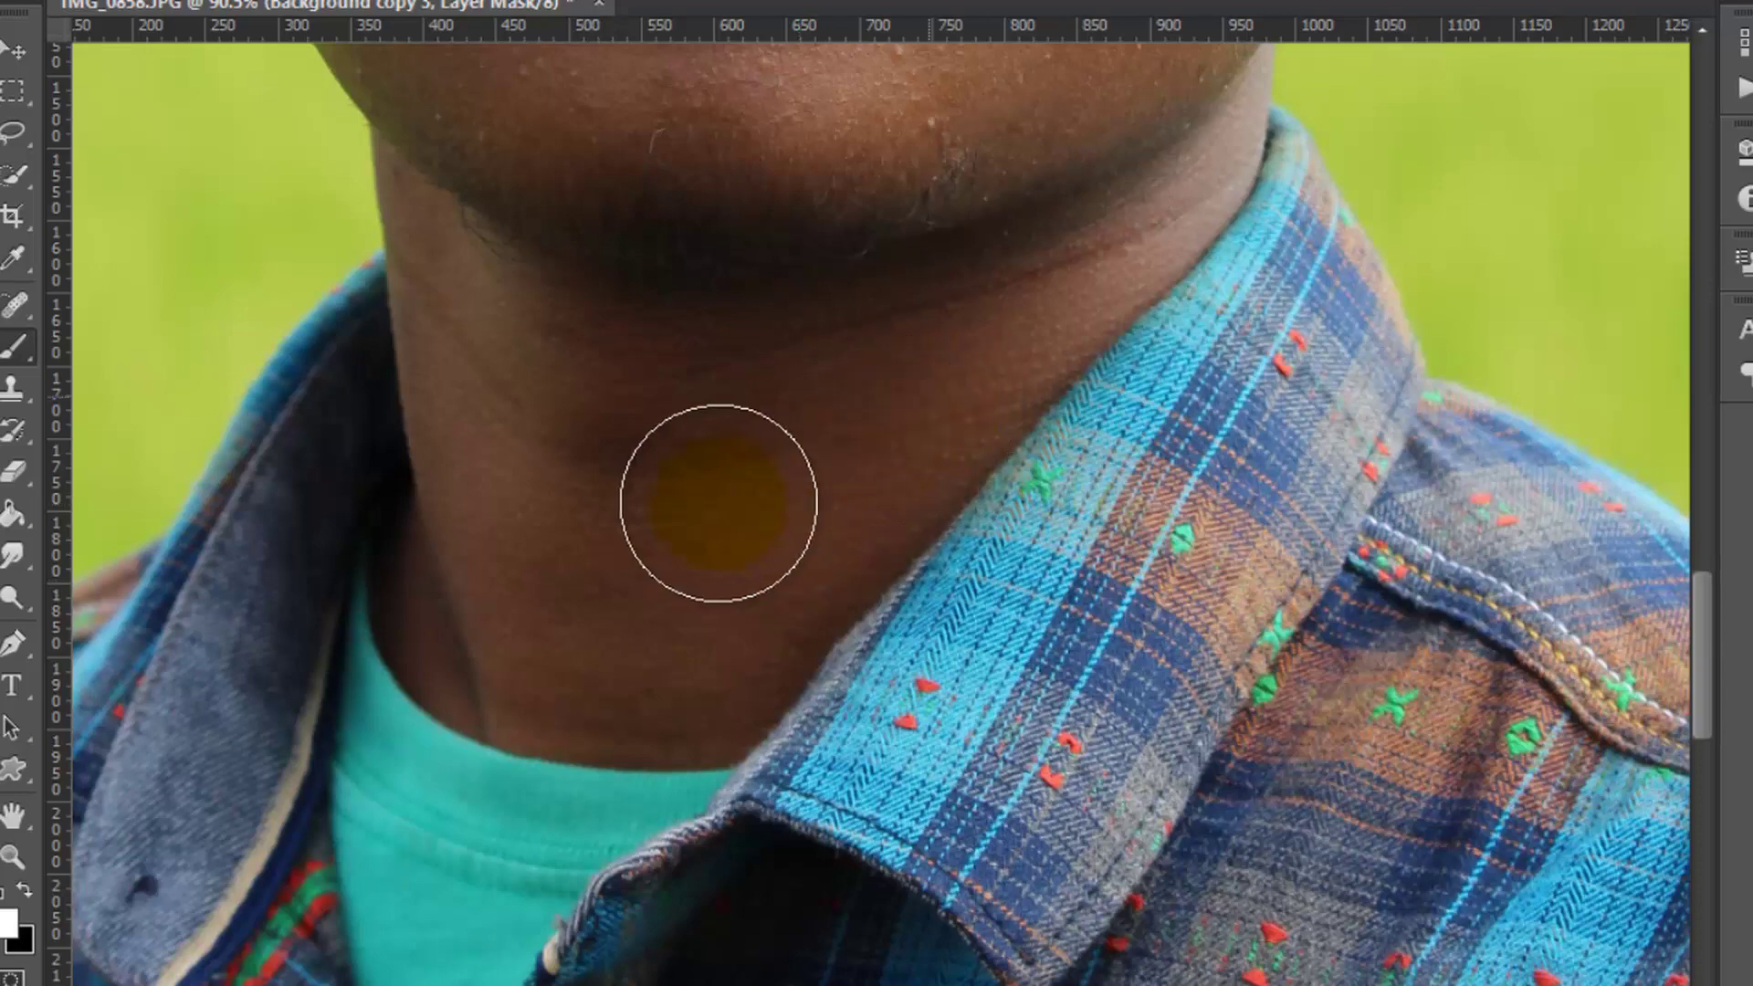
Paint the smoothing across the brow, cheek, eyelids, nose bridge and temple
mouse_move(839, 484)
mouse_down()
mouse_move(1713, 553)
mouse_move(1704, 353)
mouse_up()
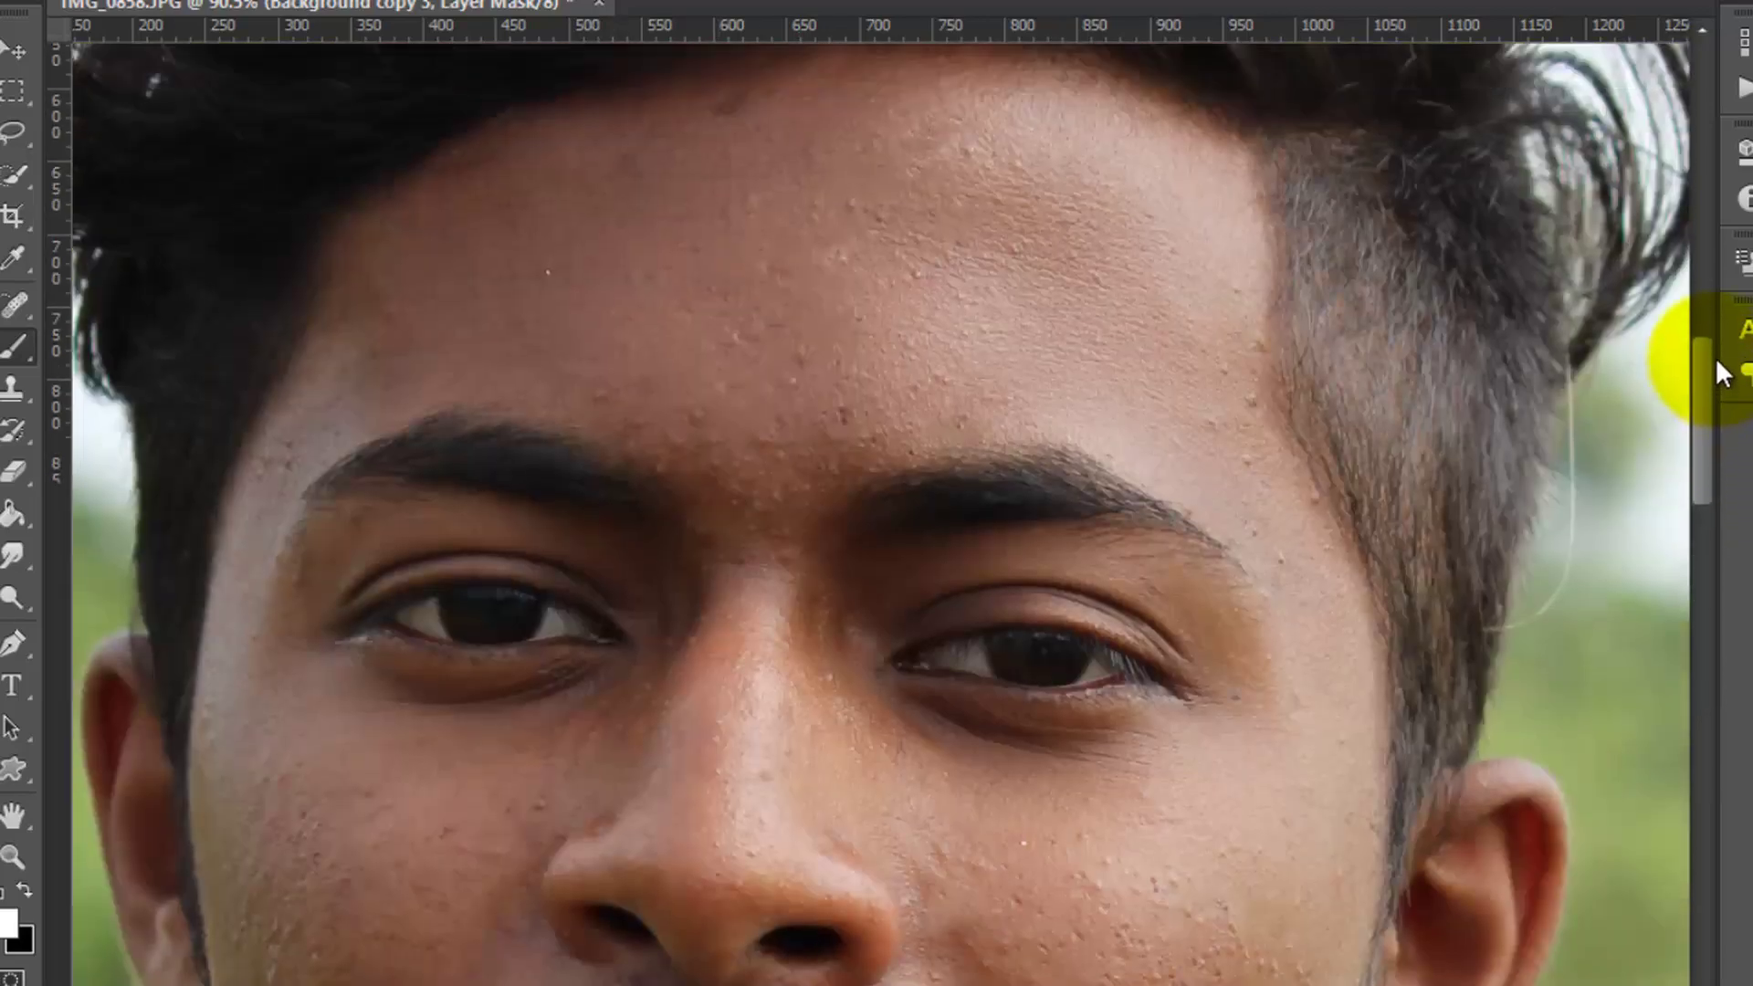
mouse_move(764, 243)
mouse_down()
mouse_move(833, 313)
mouse_move(754, 582)
mouse_move(722, 535)
mouse_up()
mouse_move(821, 620)
mouse_down()
mouse_move(813, 657)
mouse_move(858, 794)
mouse_move(1053, 849)
mouse_move(697, 697)
mouse_move(435, 803)
mouse_move(579, 736)
mouse_move(366, 762)
mouse_move(1193, 626)
mouse_move(1163, 609)
mouse_move(923, 618)
mouse_move(1131, 587)
mouse_move(1275, 700)
mouse_move(1031, 602)
mouse_up()
mouse_move(923, 618)
mouse_down()
mouse_move(767, 618)
mouse_move(497, 573)
mouse_up()
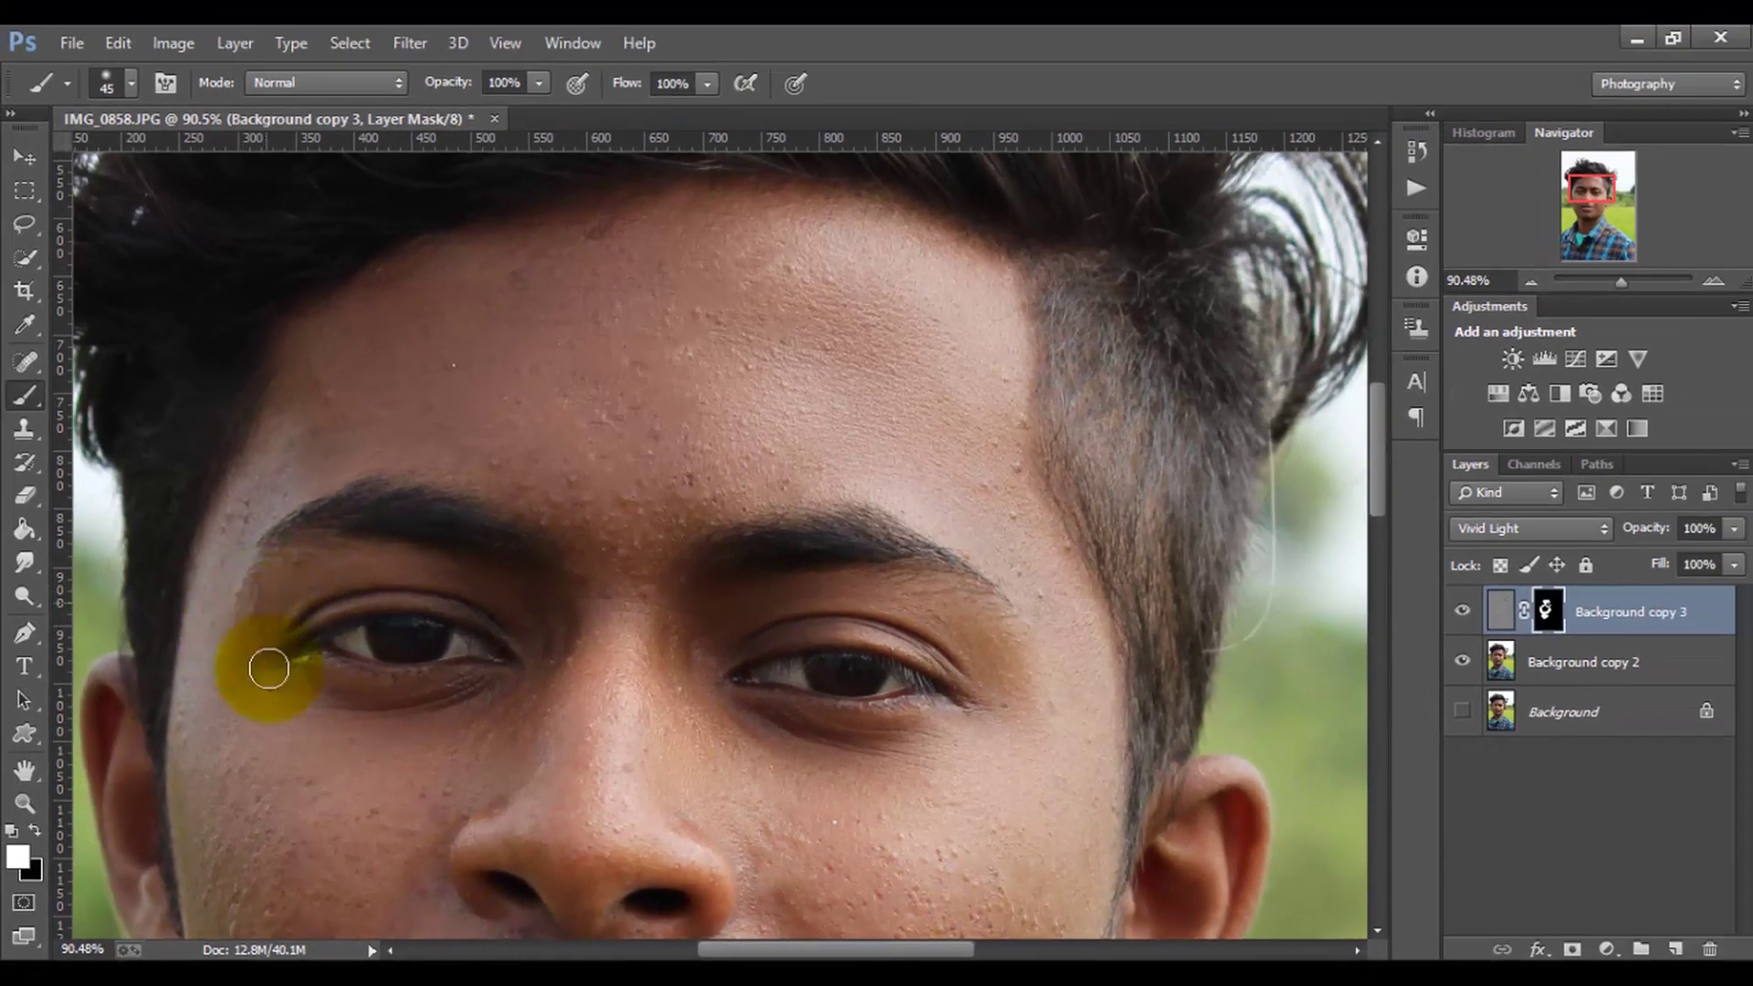
mouse_move(264, 666)
mouse_down()
mouse_move(1220, 530)
mouse_move(1592, 334)
mouse_move(1616, 282)
mouse_up()
Toggle the smoothing and original Background layers' visibility to compare the retouch
click(1459, 612)
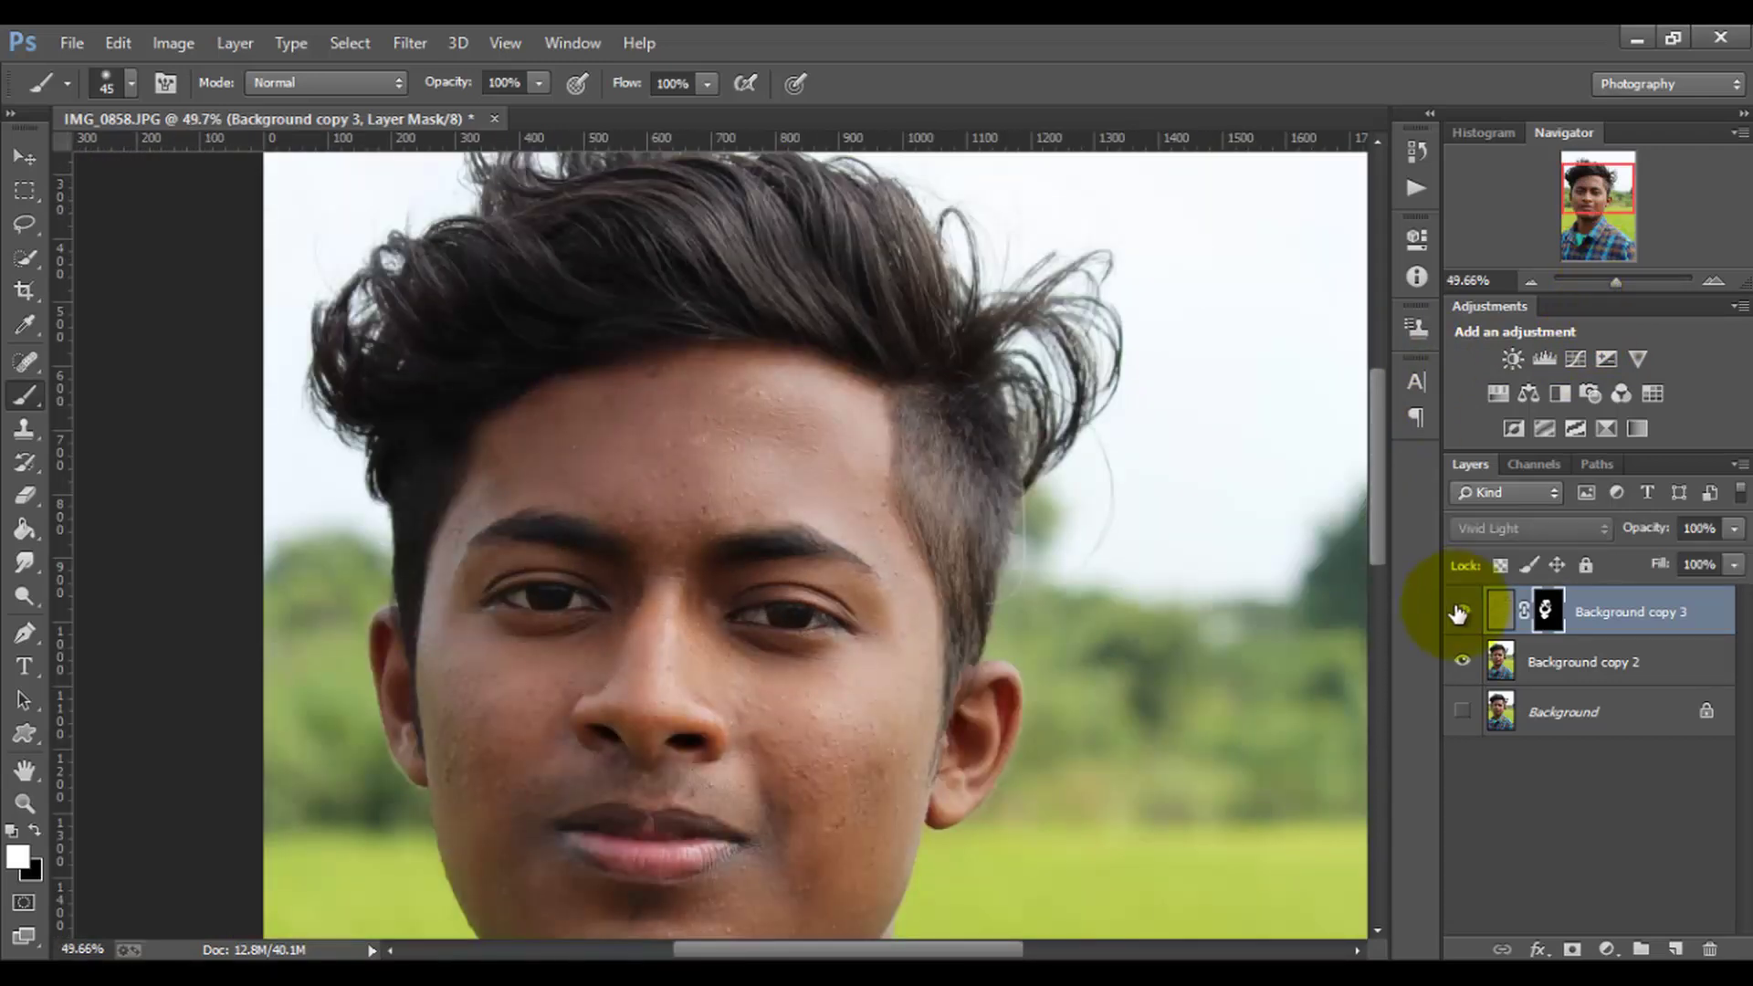
click(1459, 614)
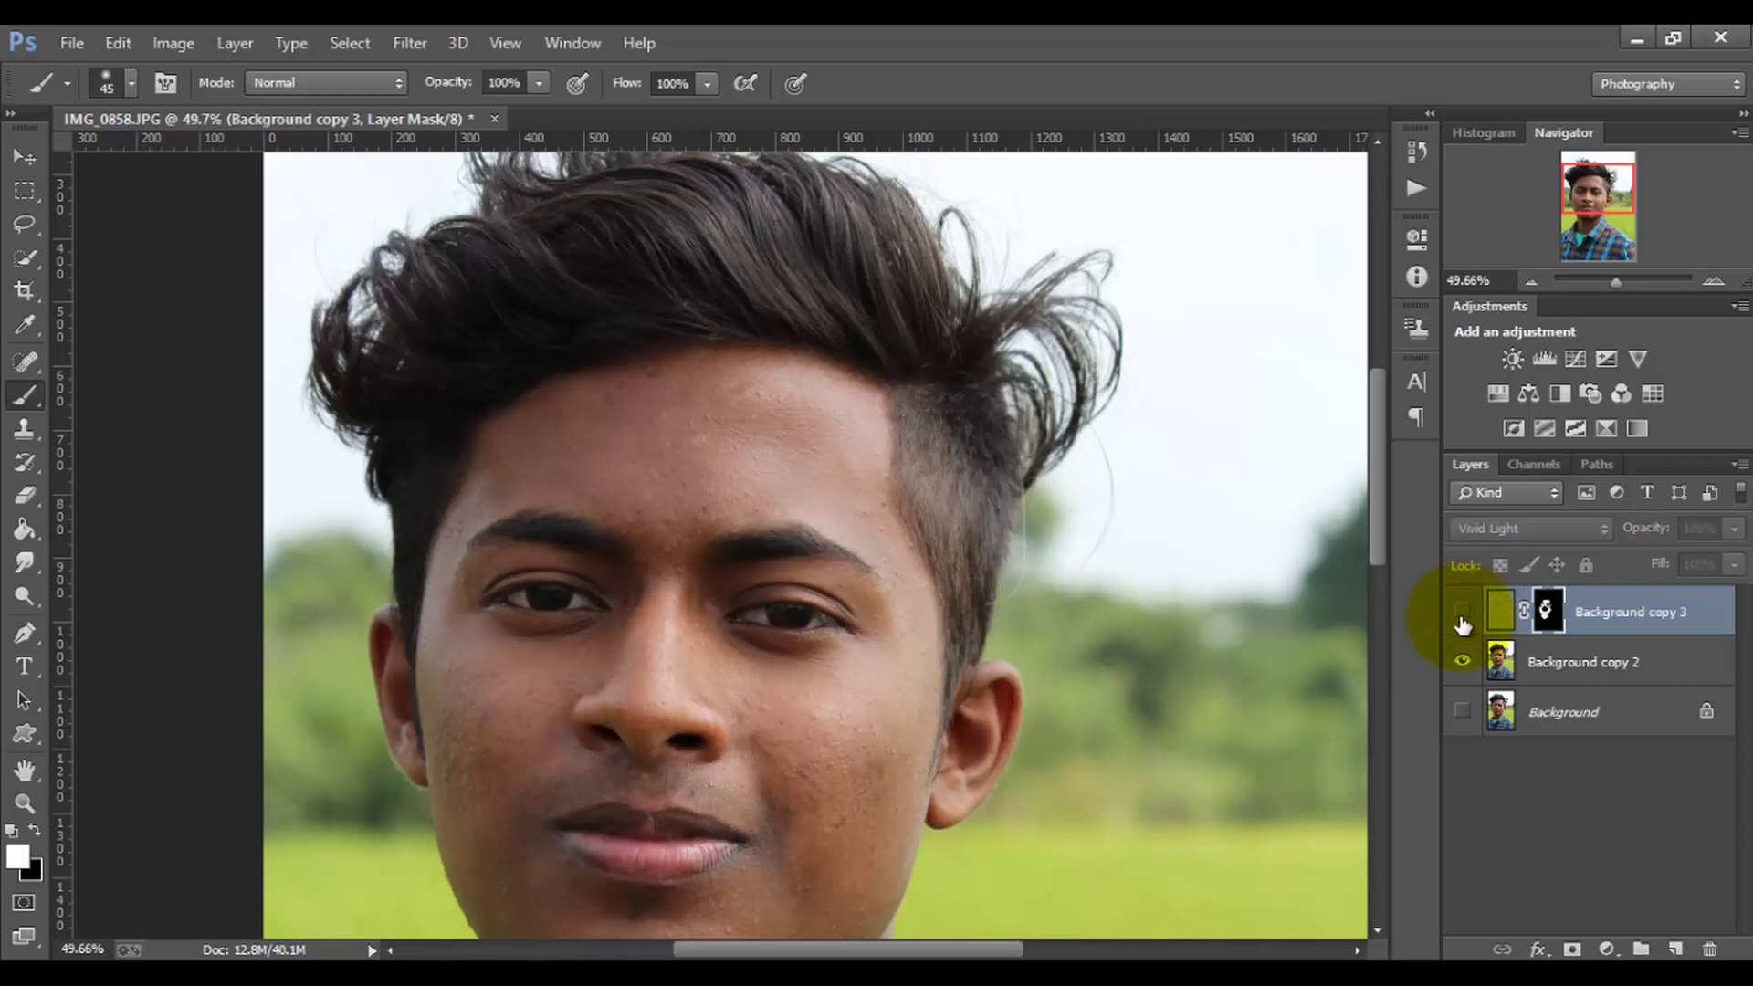
click(1463, 712)
click(1462, 612)
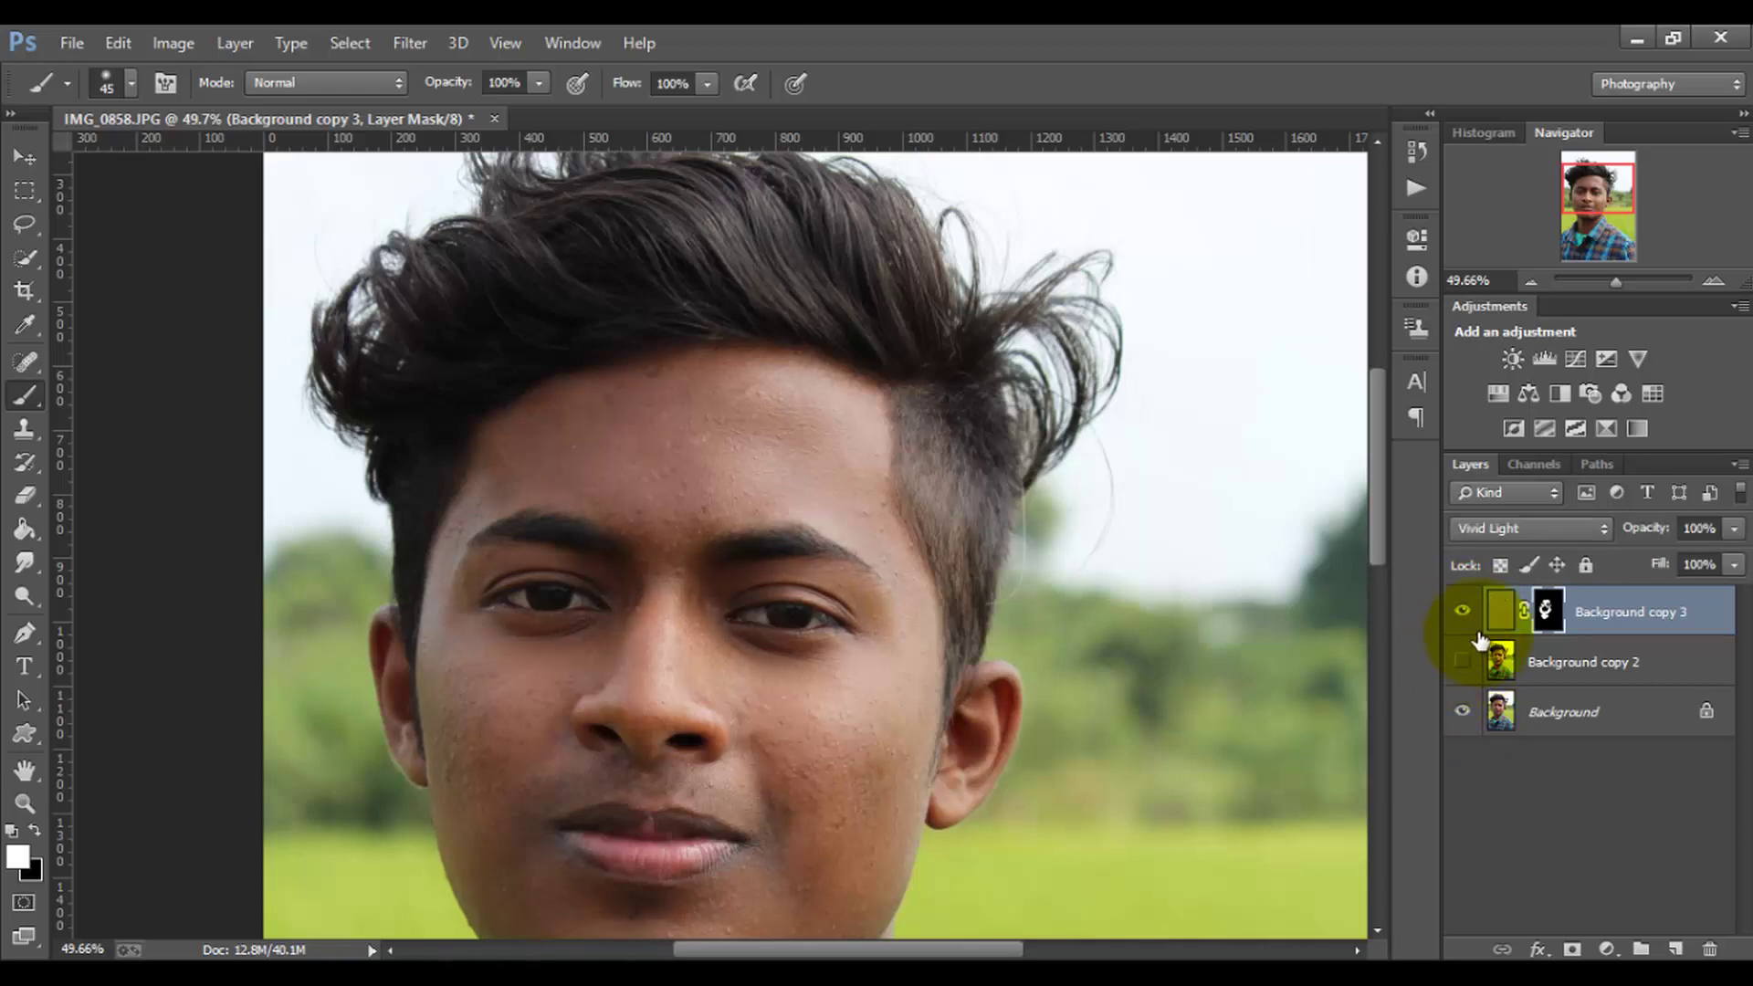
Merge Background copy 3 down into the layer below
right_click(1647, 624)
click(1315, 762)
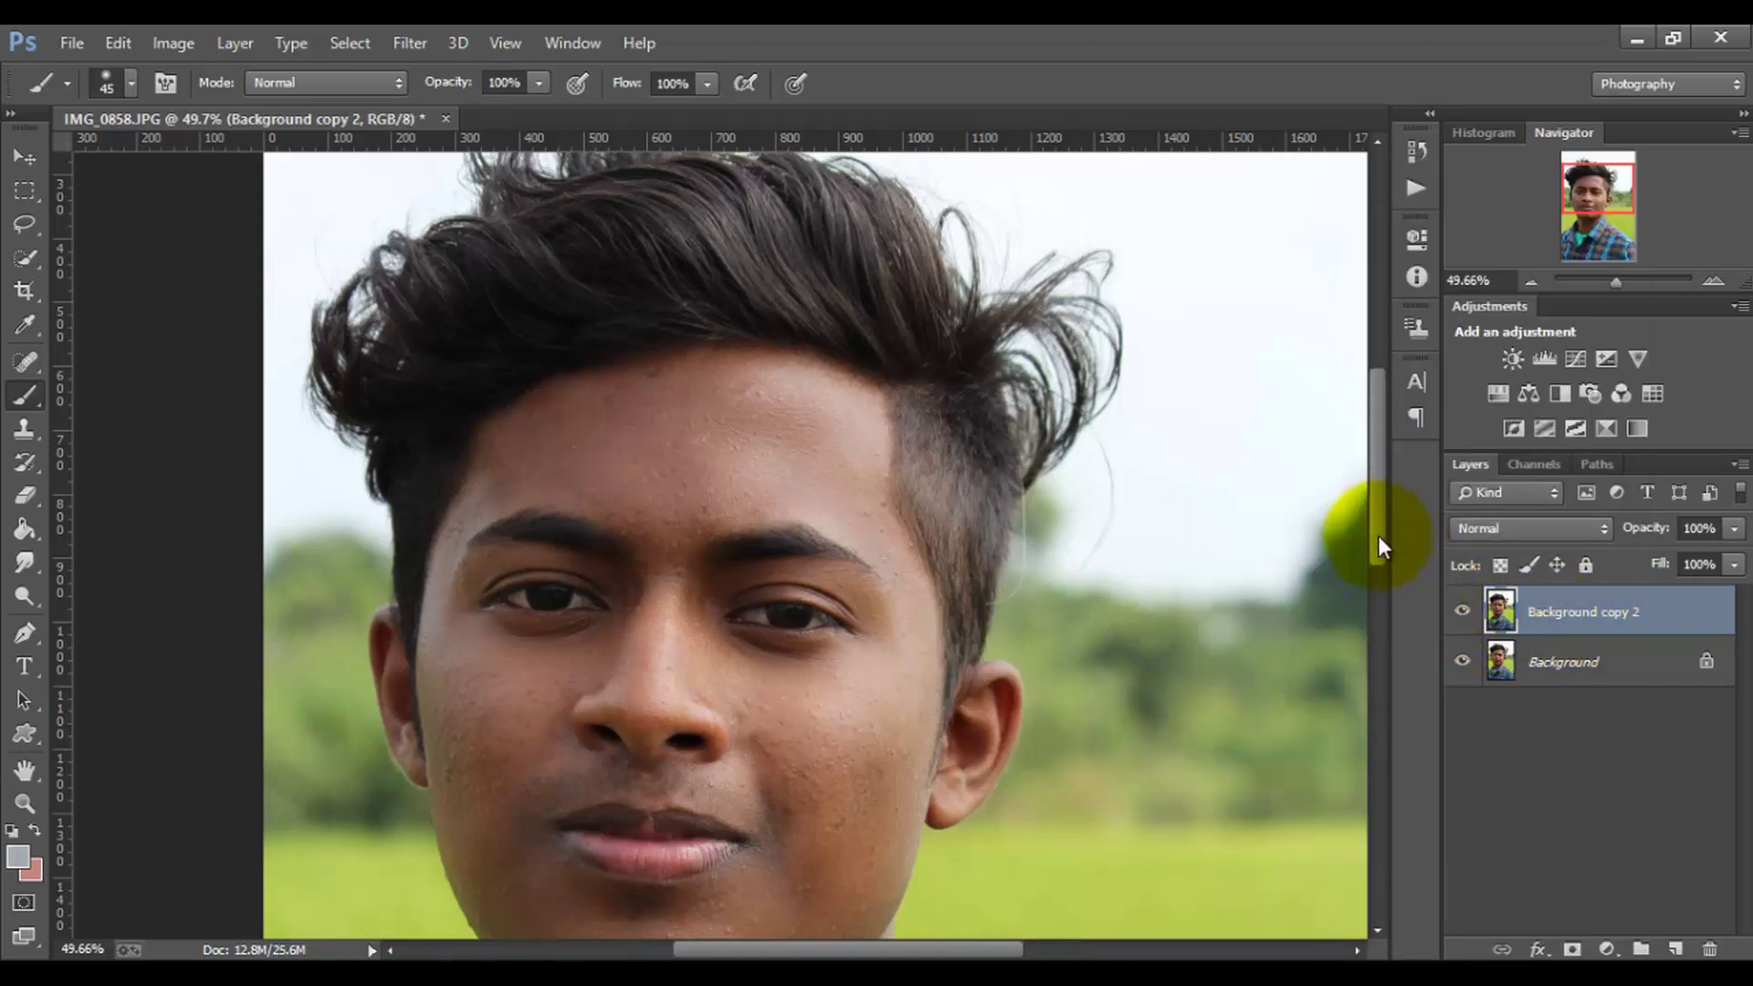
drag(1379, 537, 1393, 586)
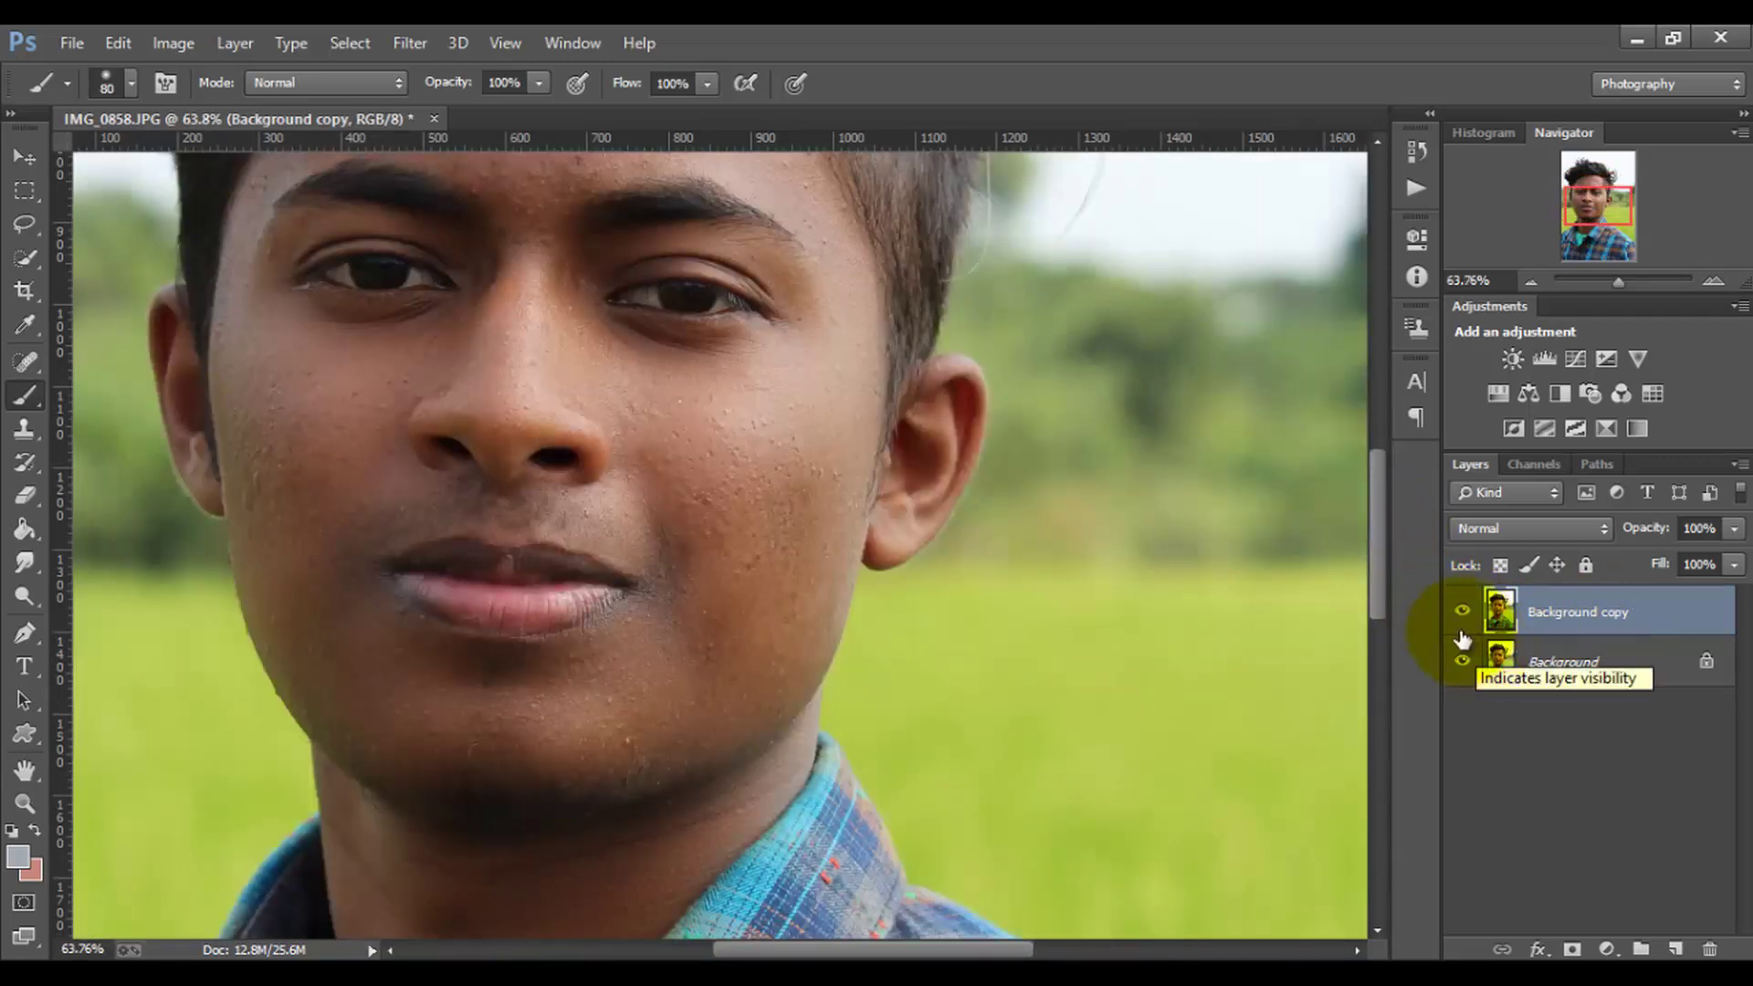
Toggle the retouched layer for a before/after check, then zoom back onto the face
click(1462, 612)
click(1461, 612)
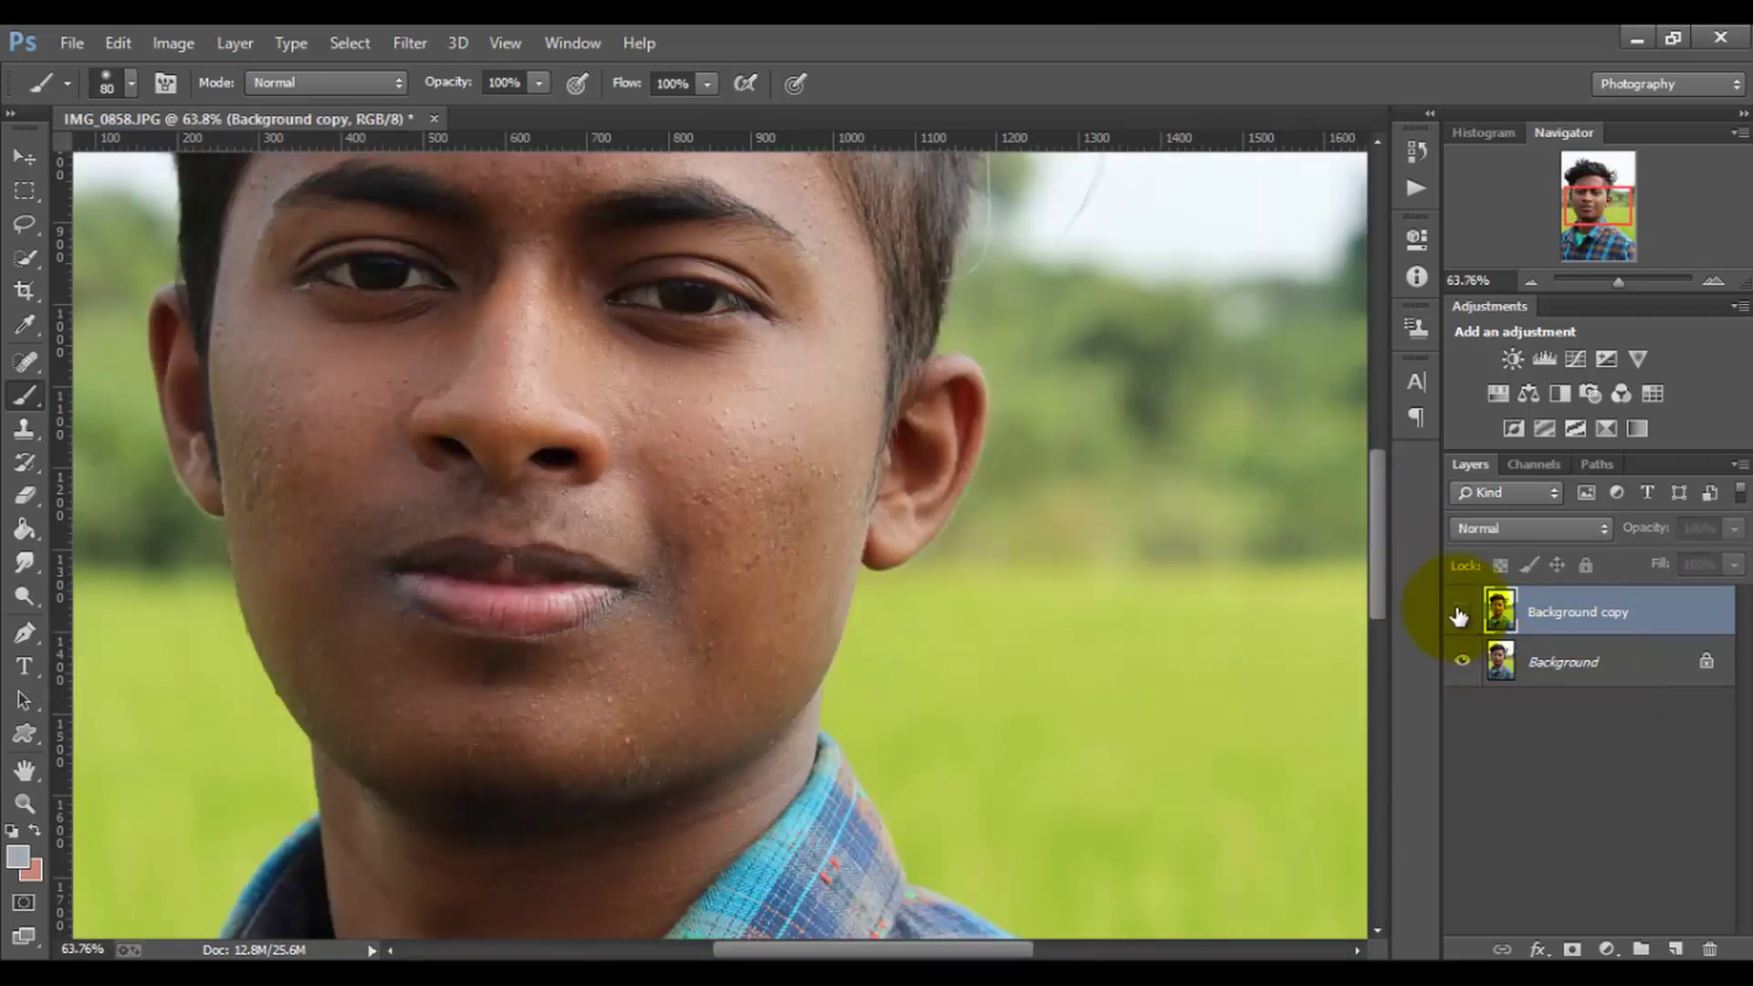
click(1461, 613)
click(1461, 613)
click(1462, 613)
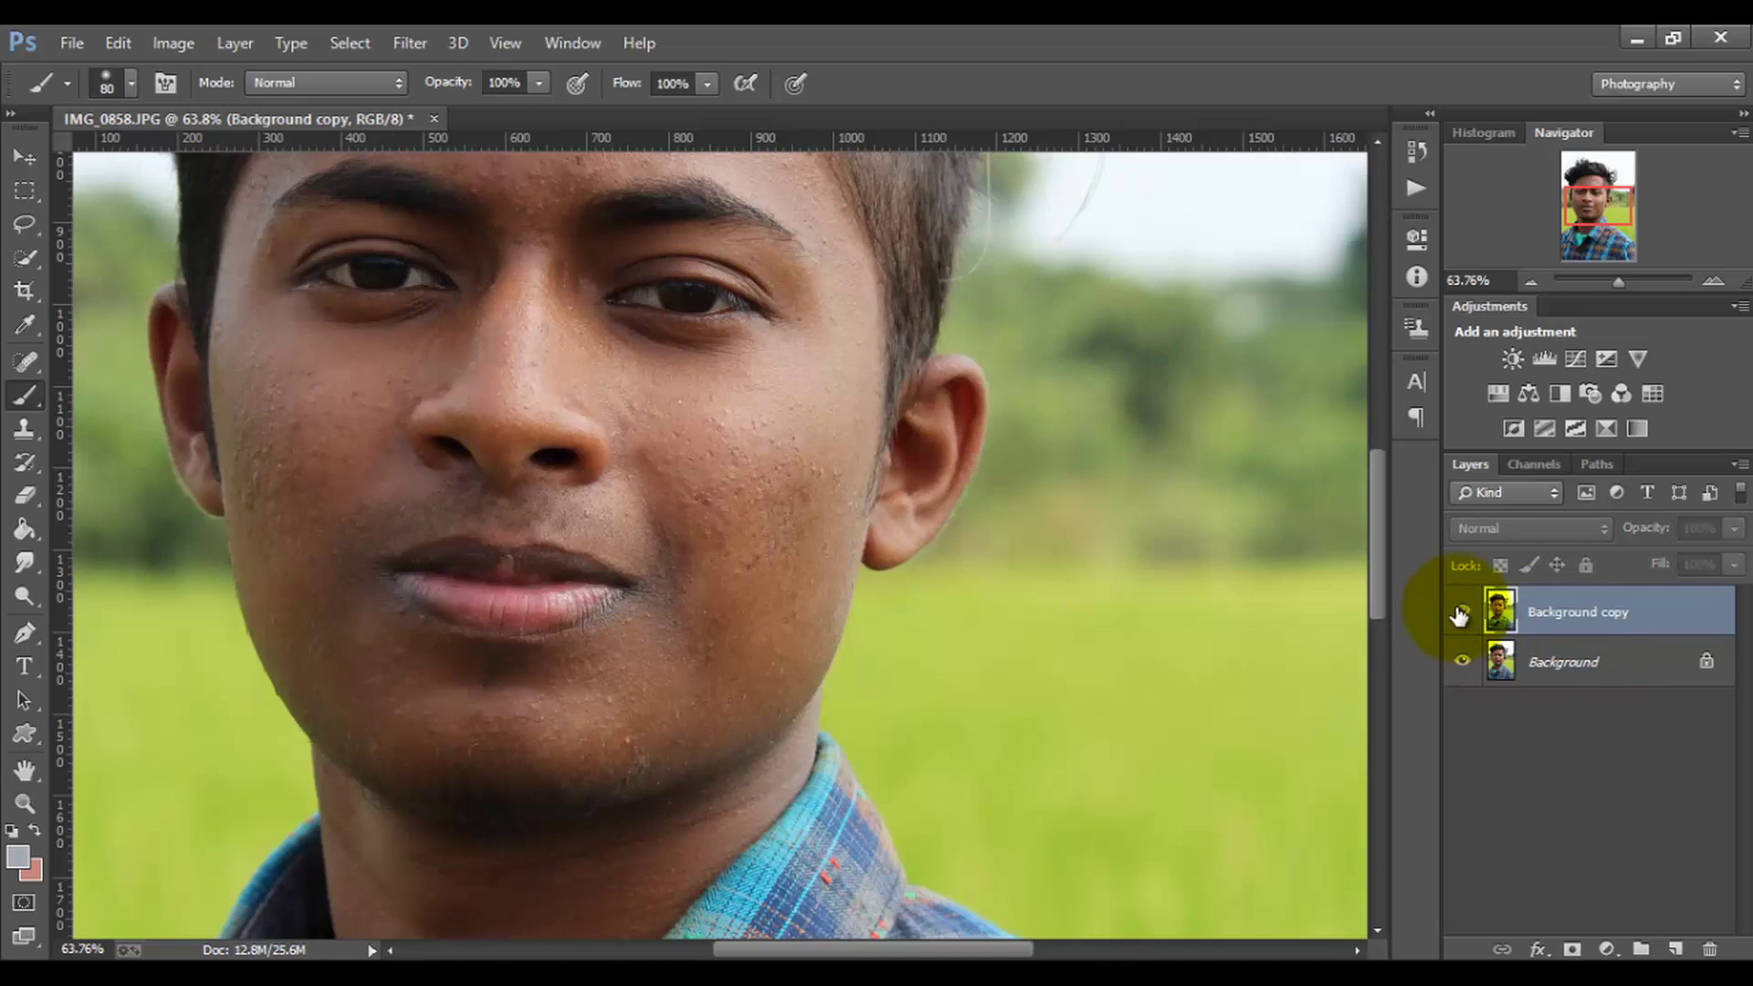
click(1461, 613)
click(1602, 283)
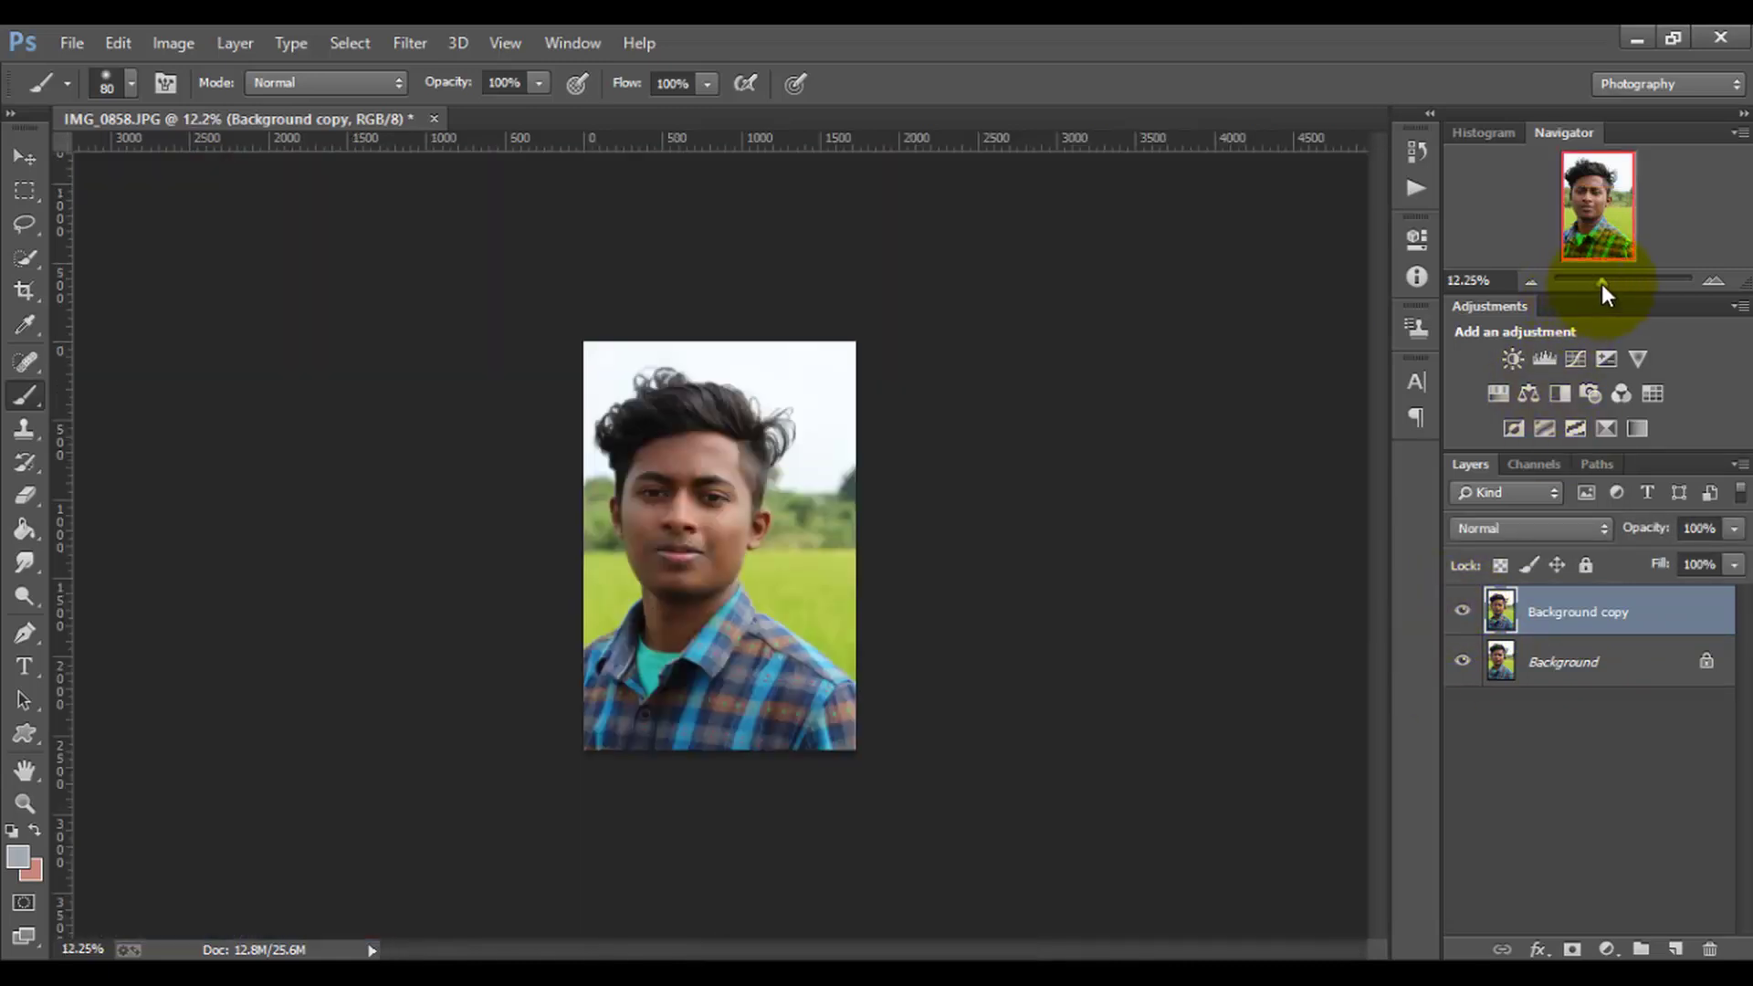
drag(1602, 283, 1615, 287)
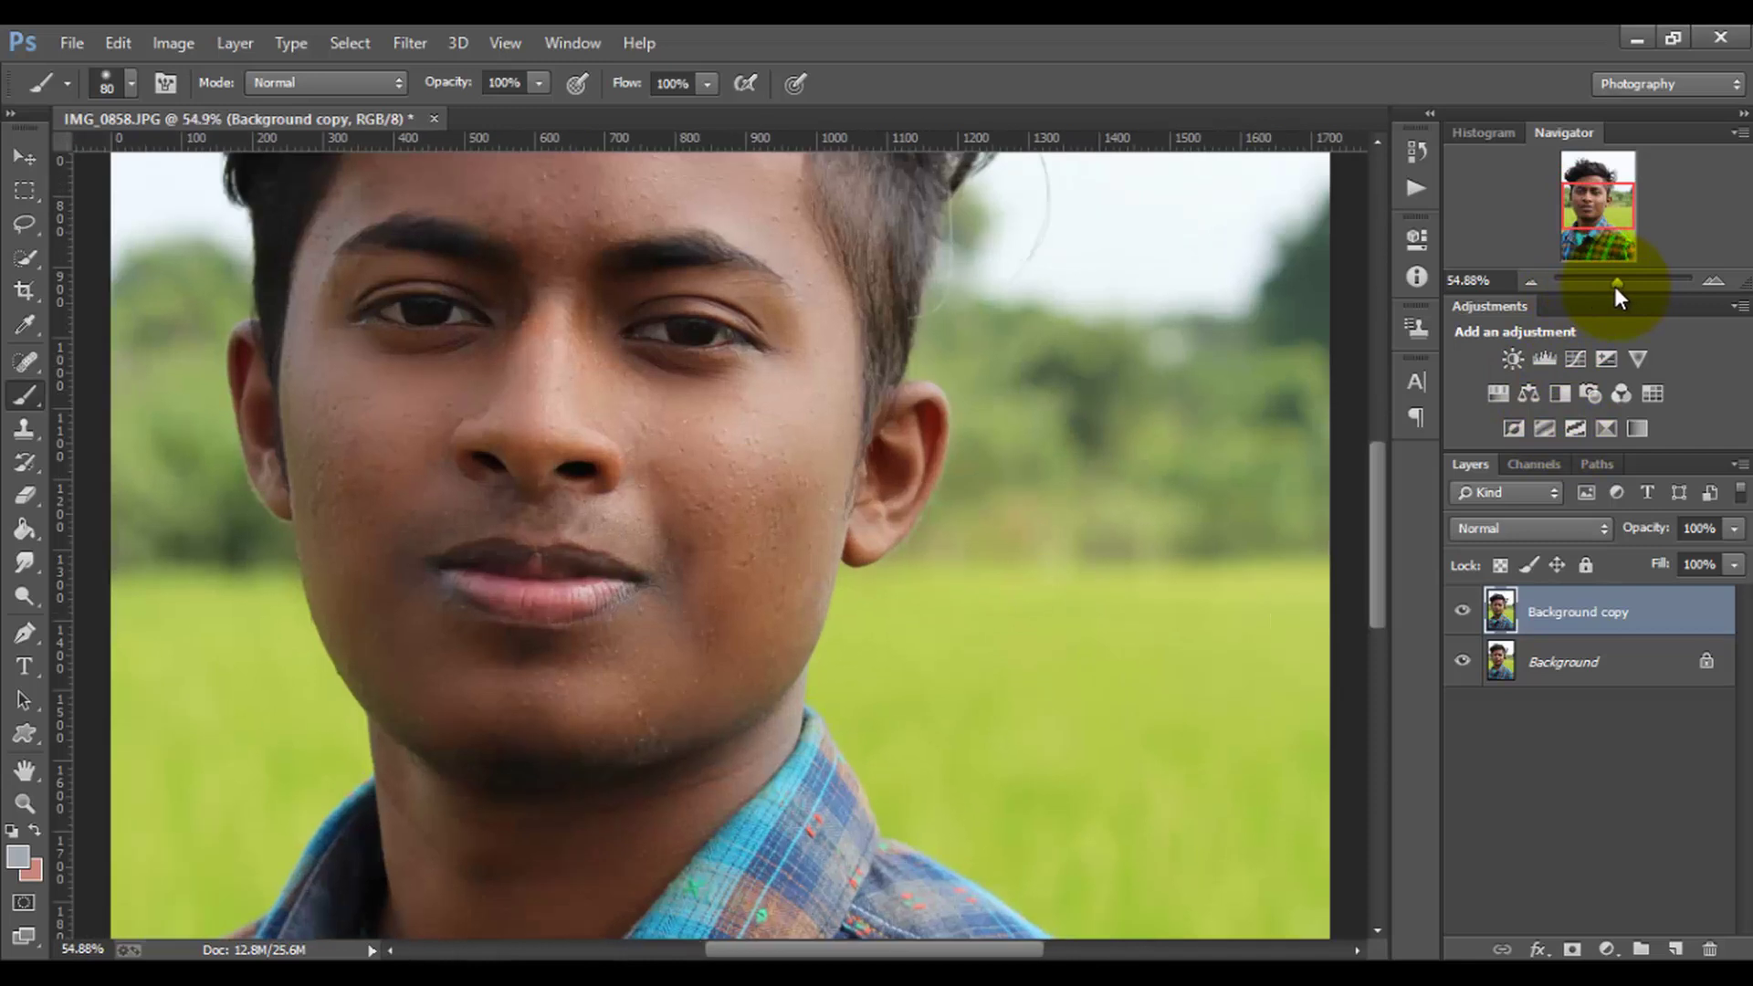